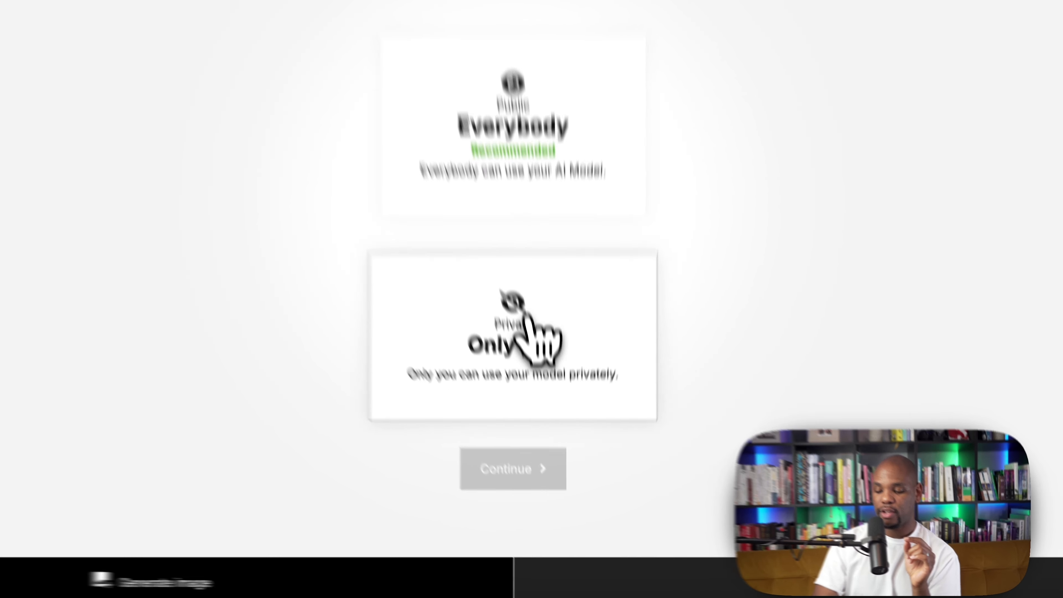
Make the AI model private so only you can use it, and continue
click(544, 398)
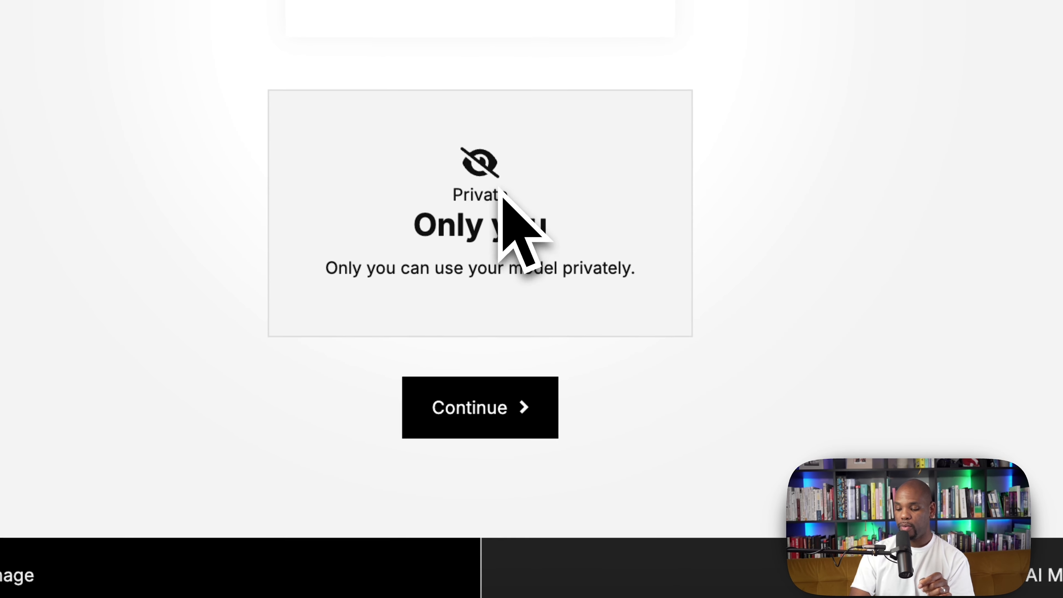
click(484, 436)
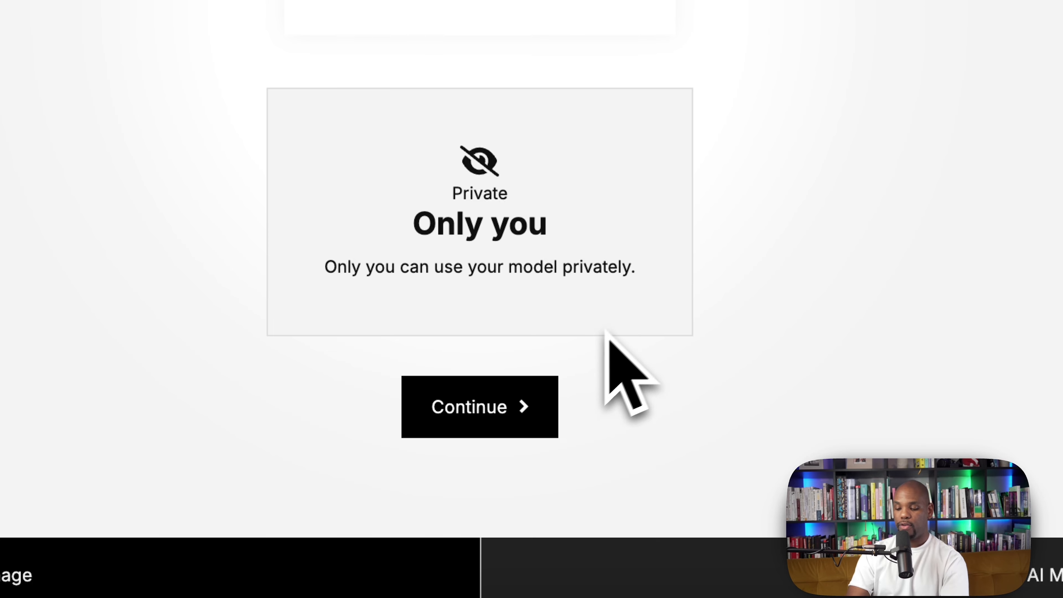
click(467, 425)
Name the AI model "laith" and continue
click(454, 122)
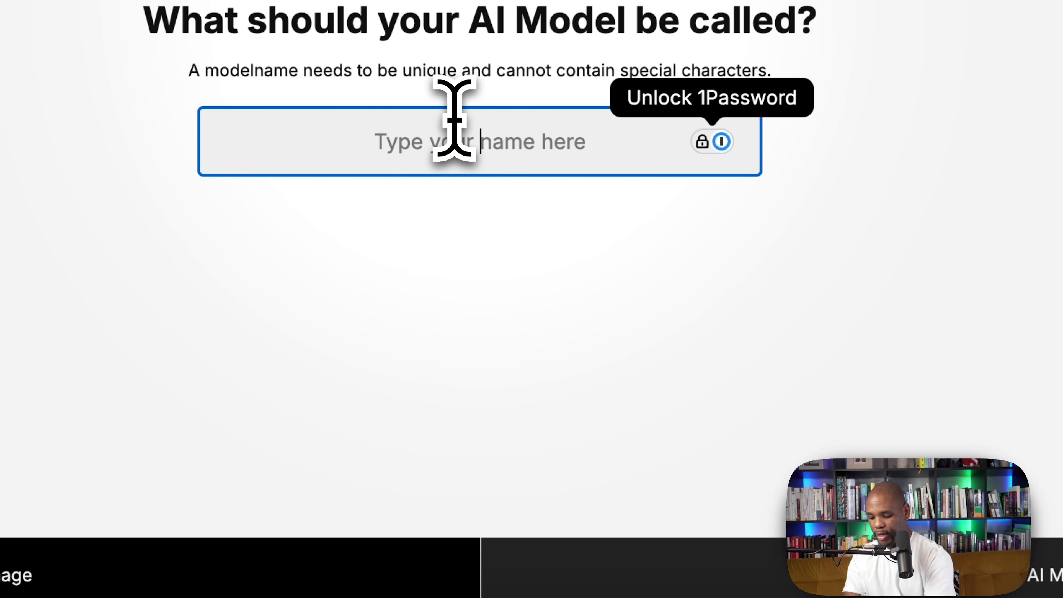
text(Iait)
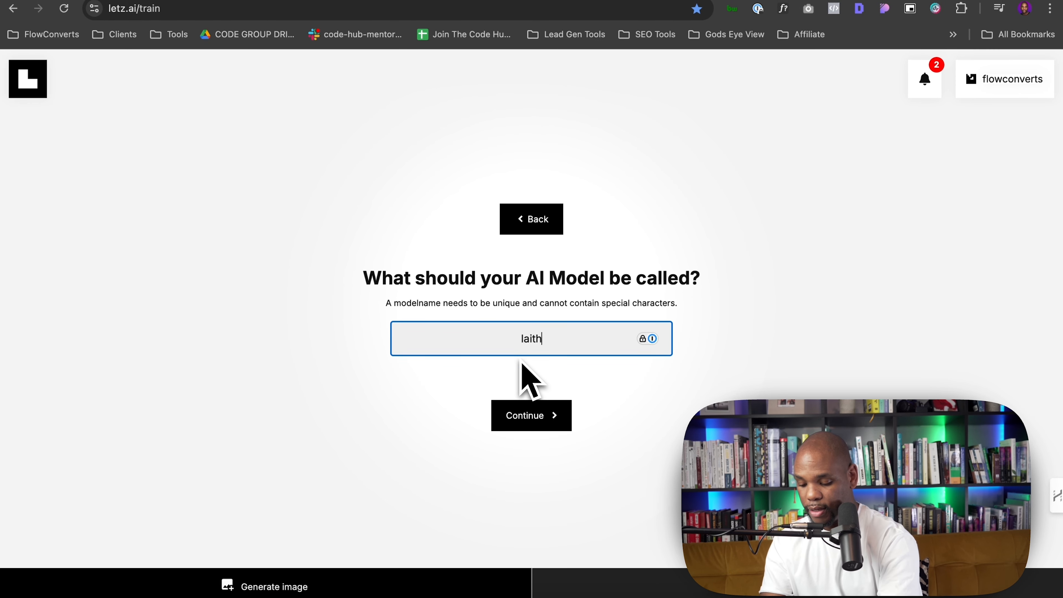
click(522, 416)
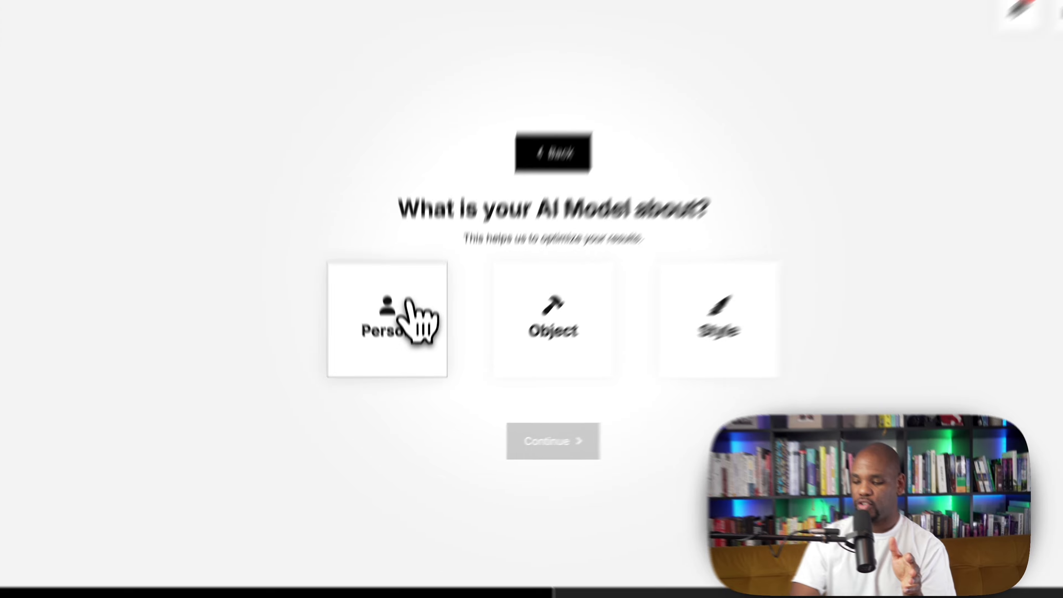
Choose Person as what the AI model is about and continue
click(410, 302)
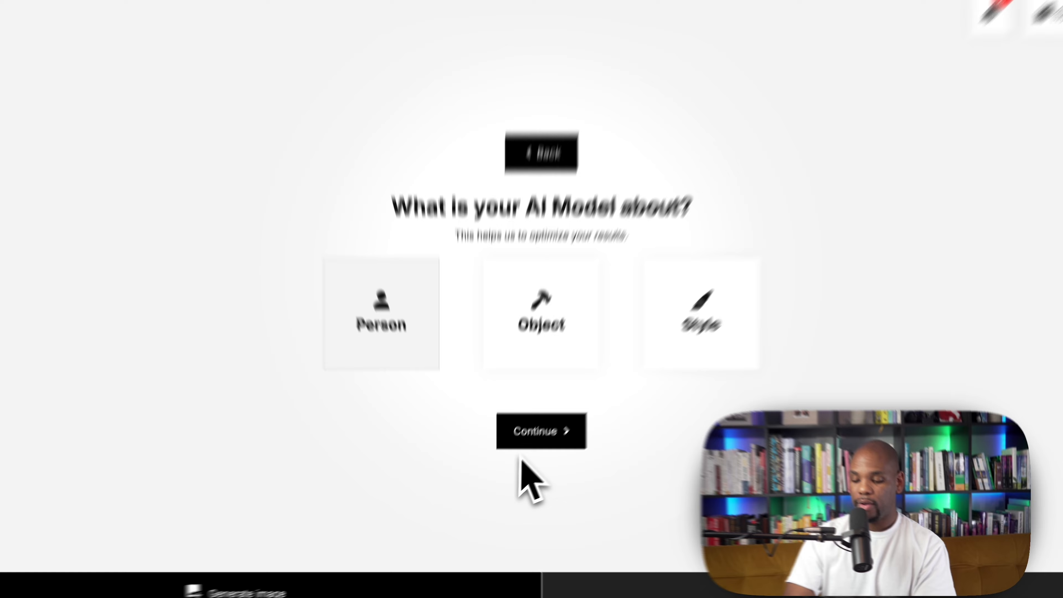
click(528, 440)
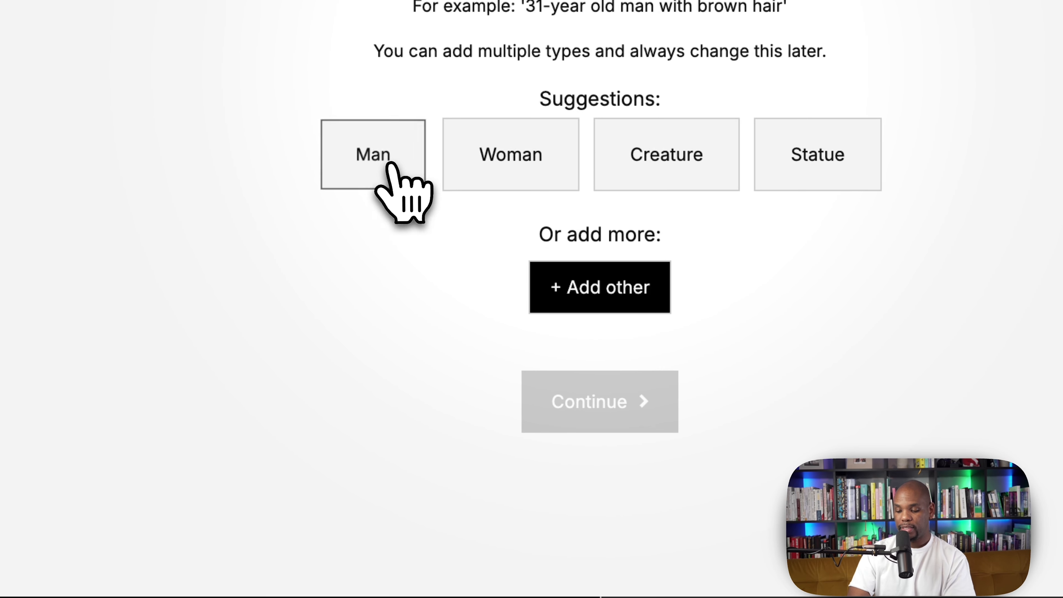
Add the Man suggestion as the model's type and continue to create the model
click(391, 165)
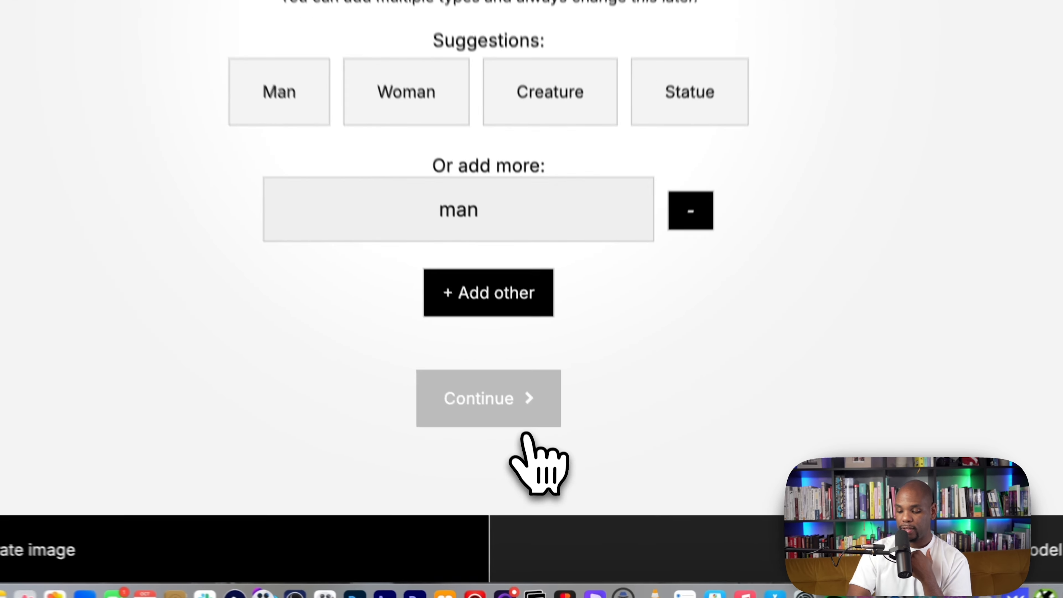
click(547, 502)
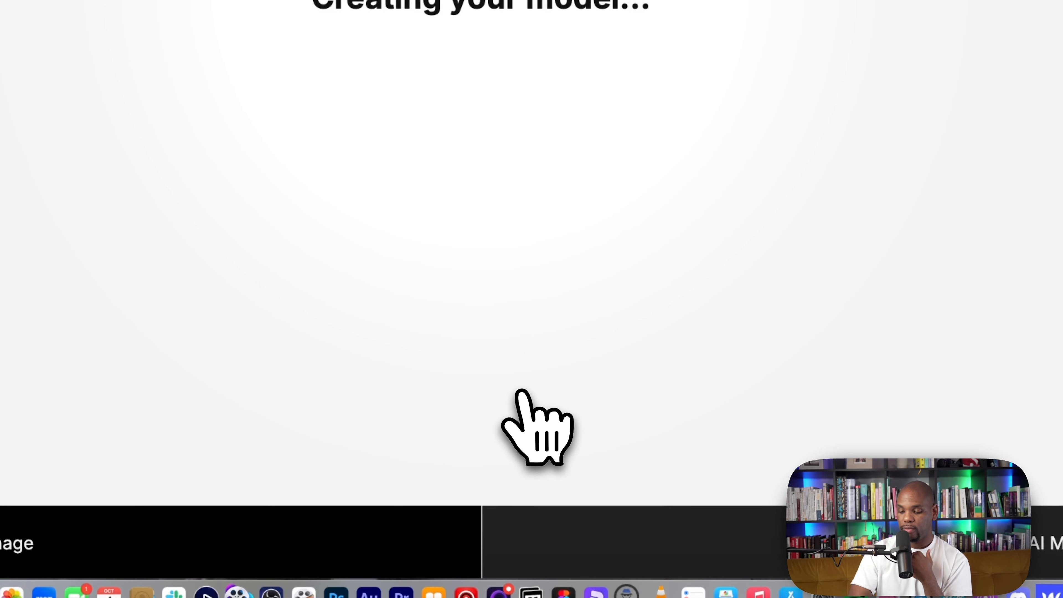
scroll(582, 309, down, 3)
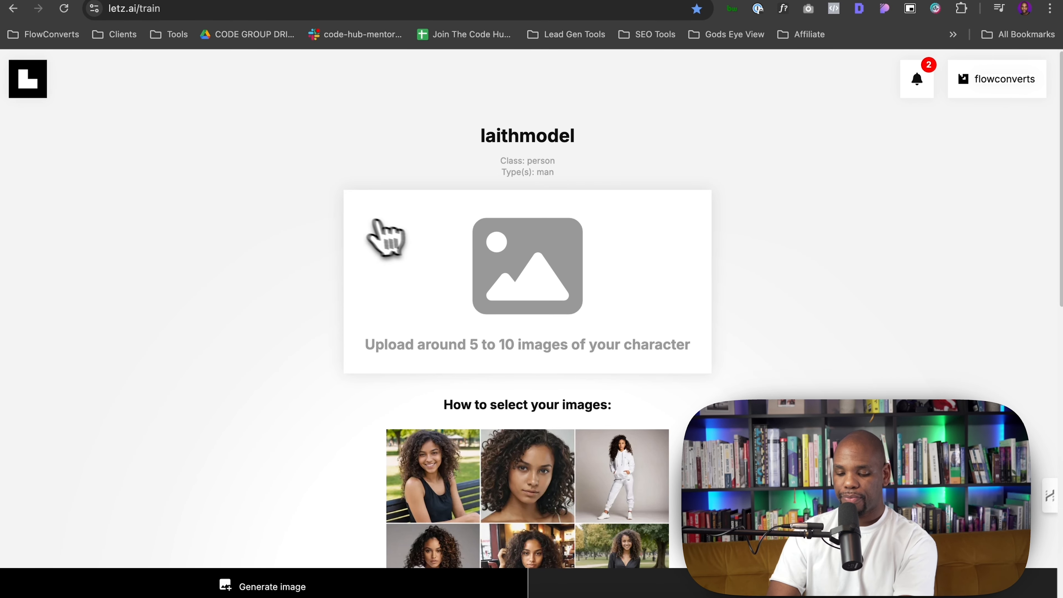
Return to the image generation home page and open the account menu
click(59, 89)
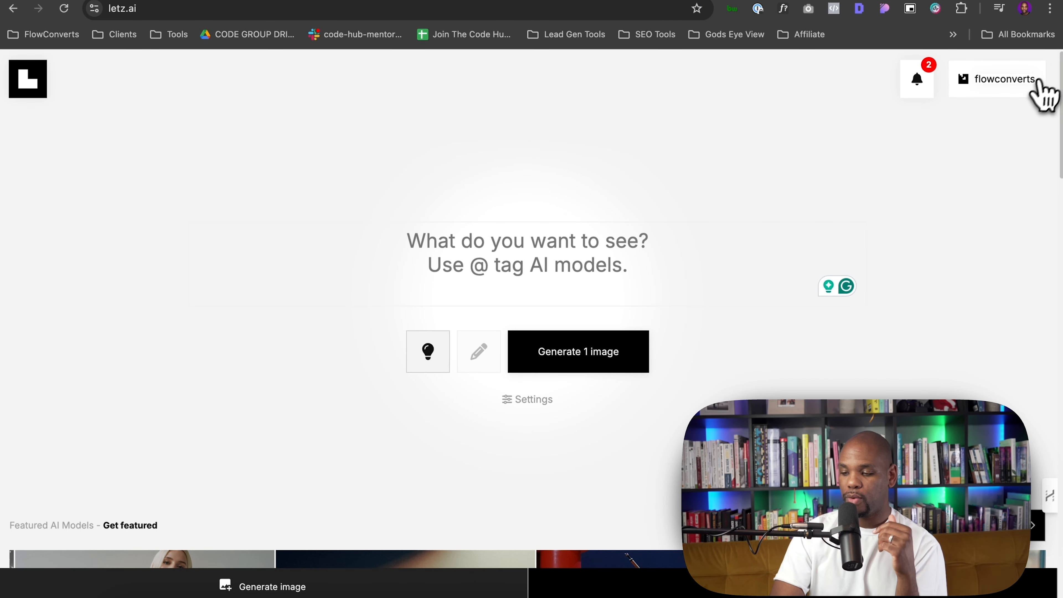
click(1033, 84)
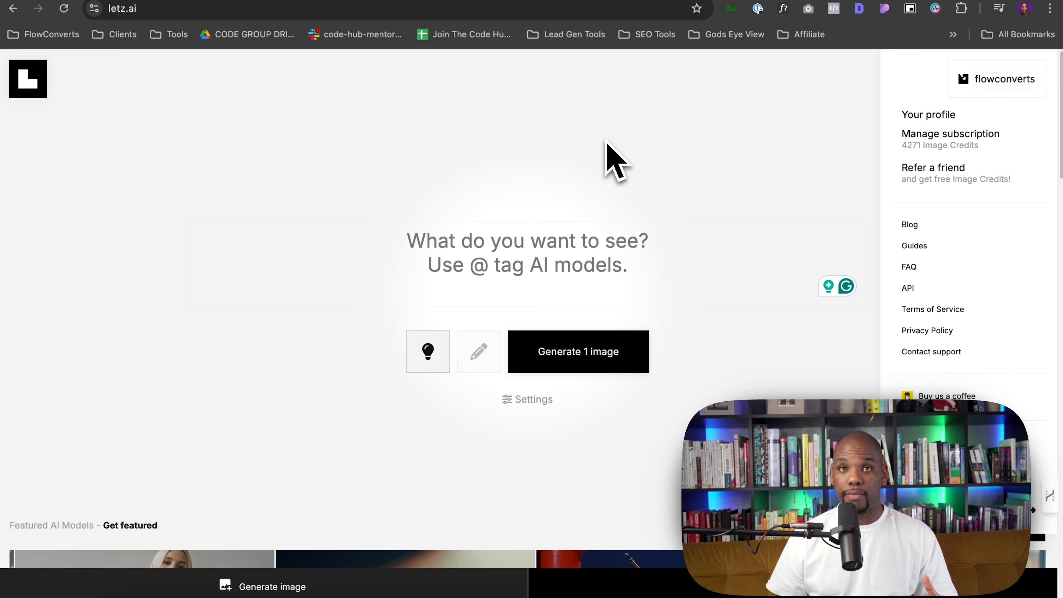
Switch to the ChatGPT tab and start a new chat
click(727, 4)
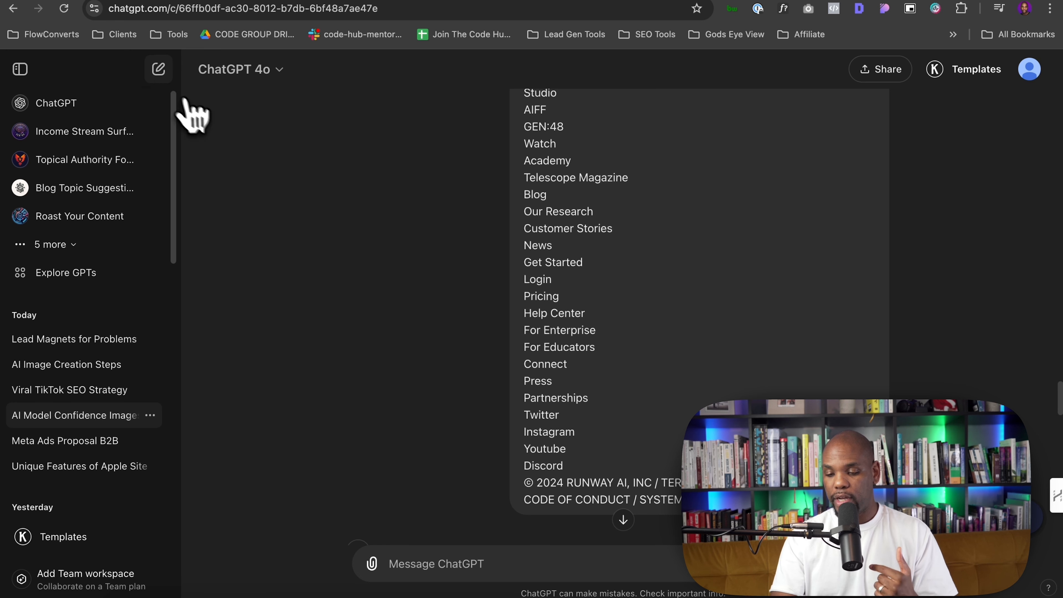
click(158, 69)
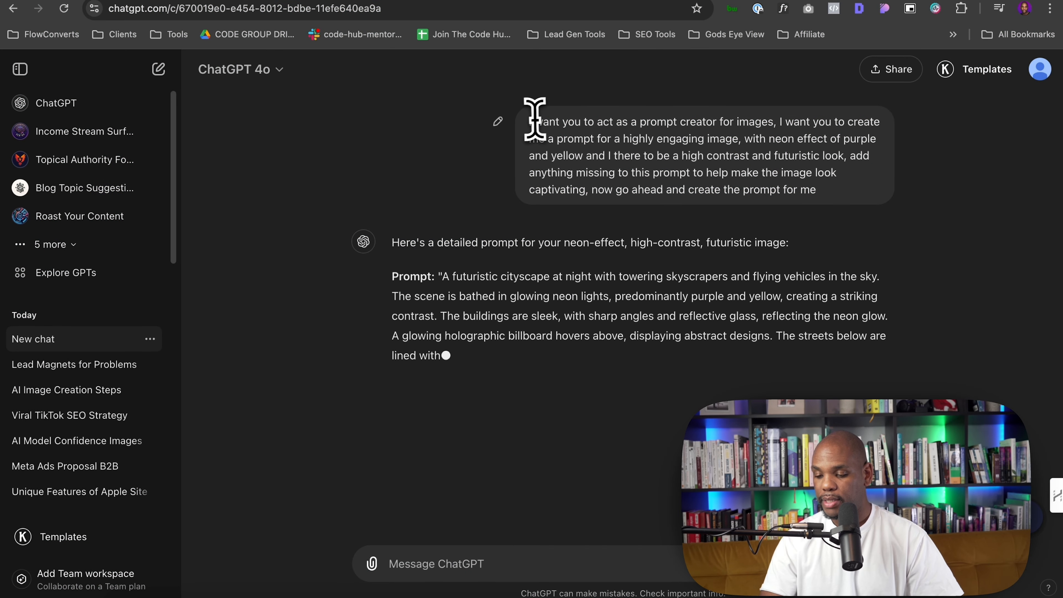
Review the prompt-creator request and the generated neon futuristic image prompt by highlighting passages
drag(532, 121, 712, 124)
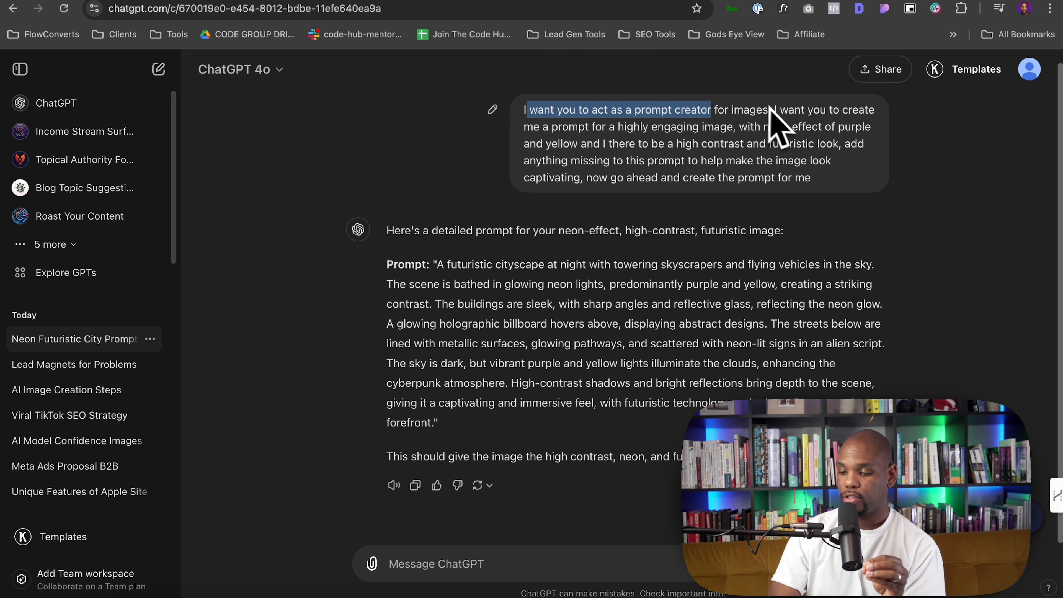
drag(768, 110, 523, 113)
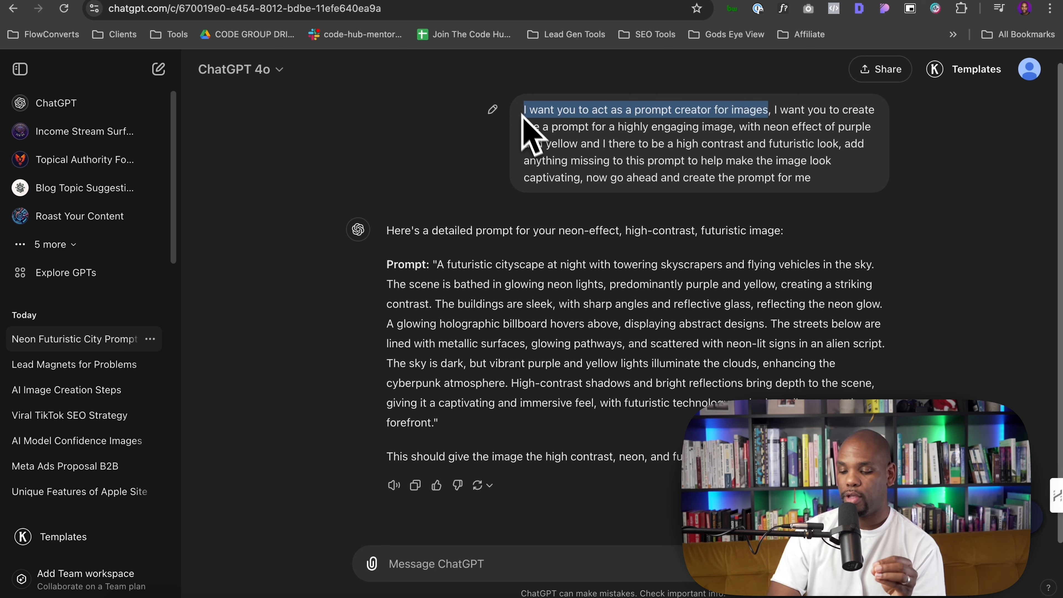
click(462, 275)
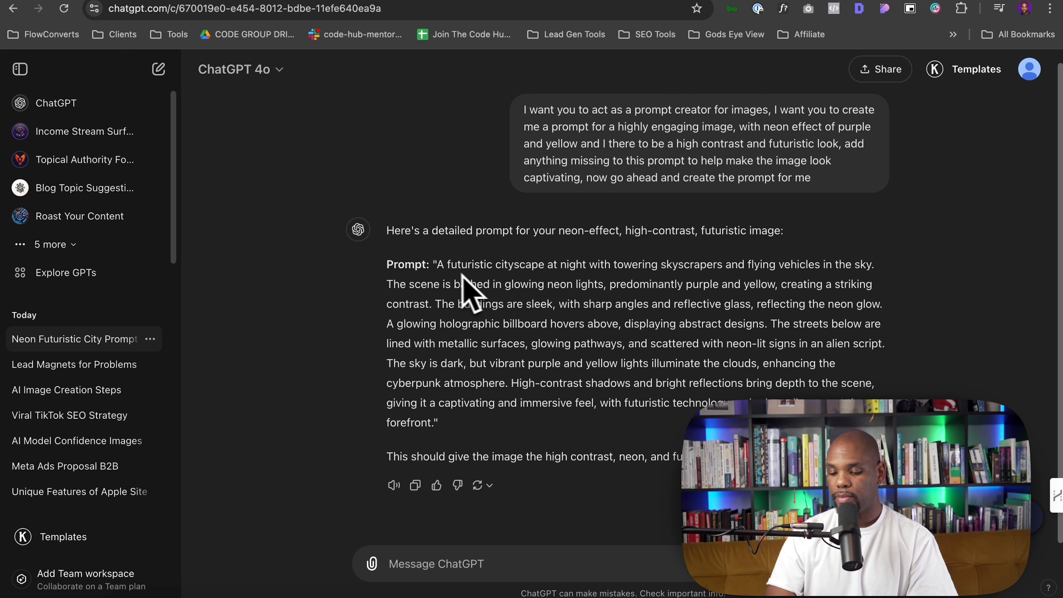
drag(392, 261, 486, 432)
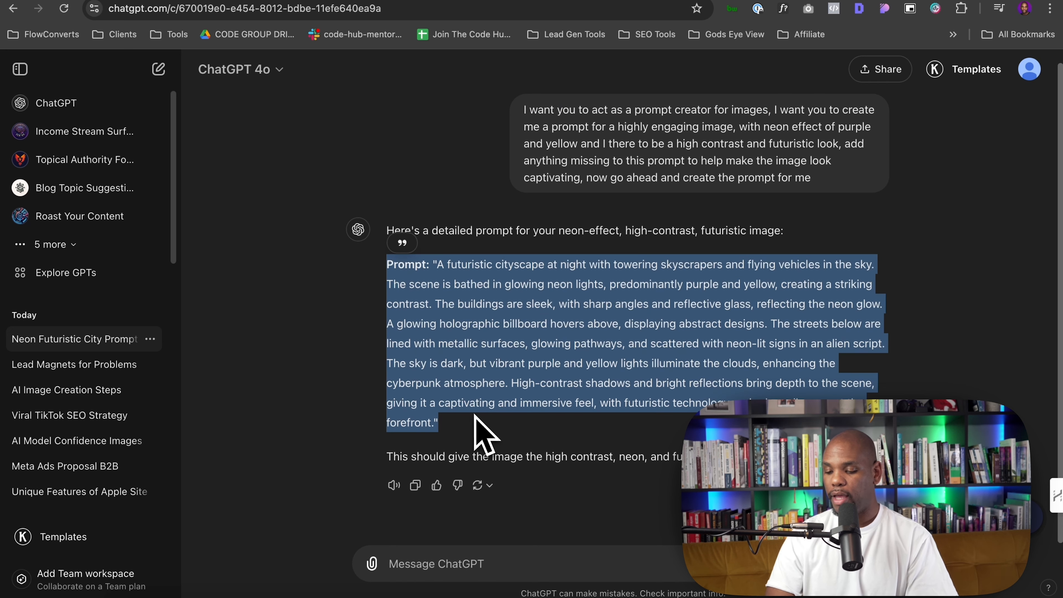
click(639, 286)
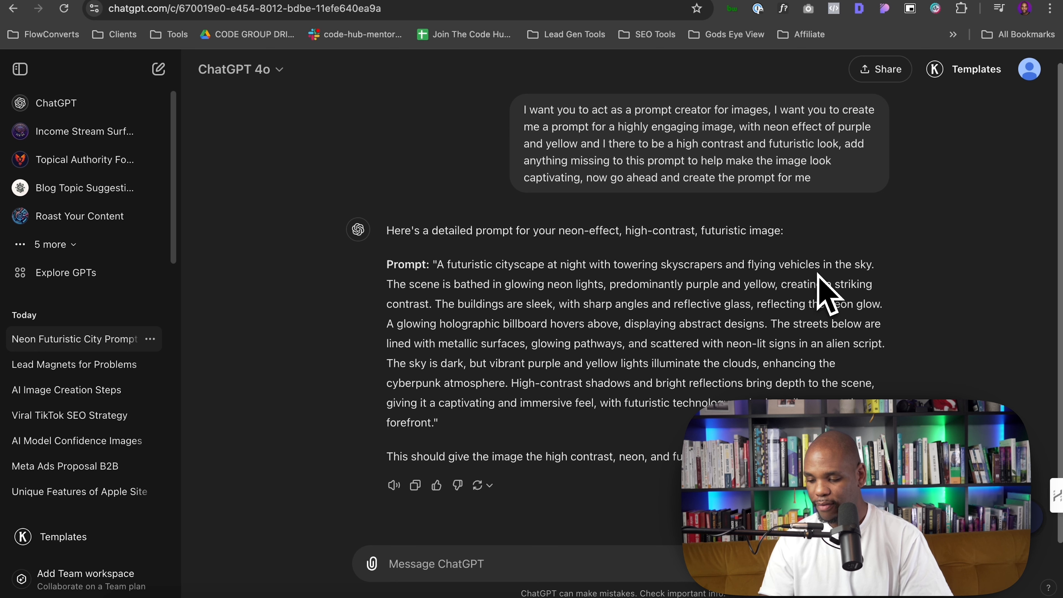
drag(410, 285, 591, 285)
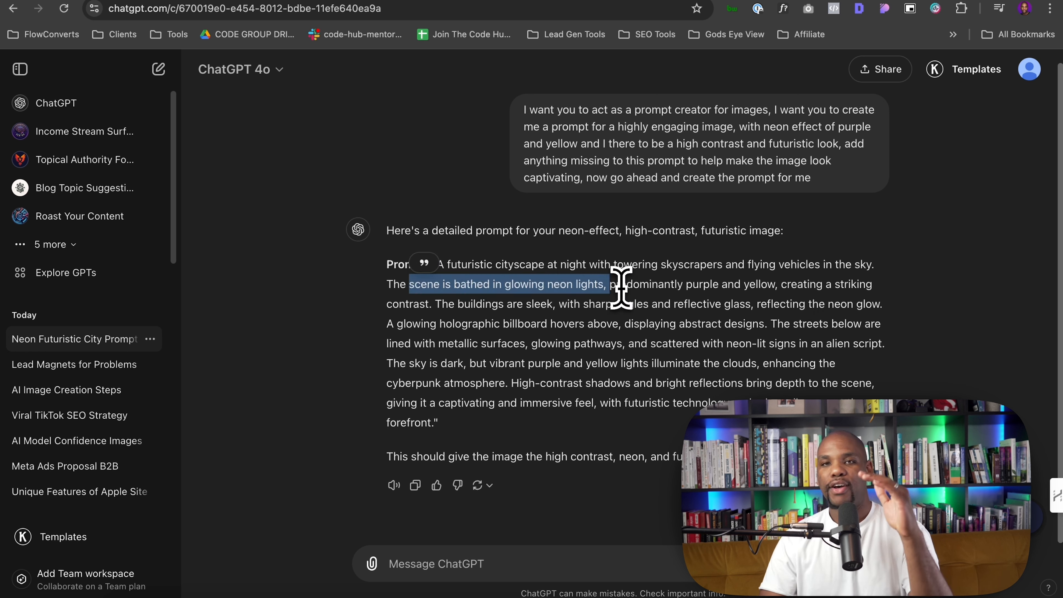
drag(484, 293, 498, 357)
Copy the generated prompt from ChatGPT and paste it into the letz.ai image prompt box
drag(457, 436, 387, 274)
key(ctrl+c)
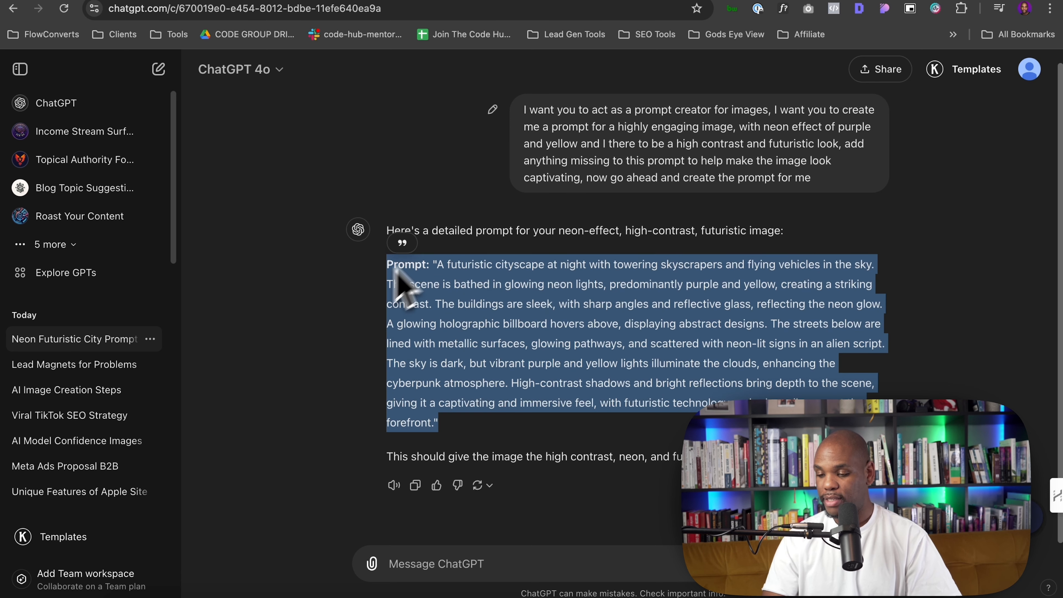
click(522, 0)
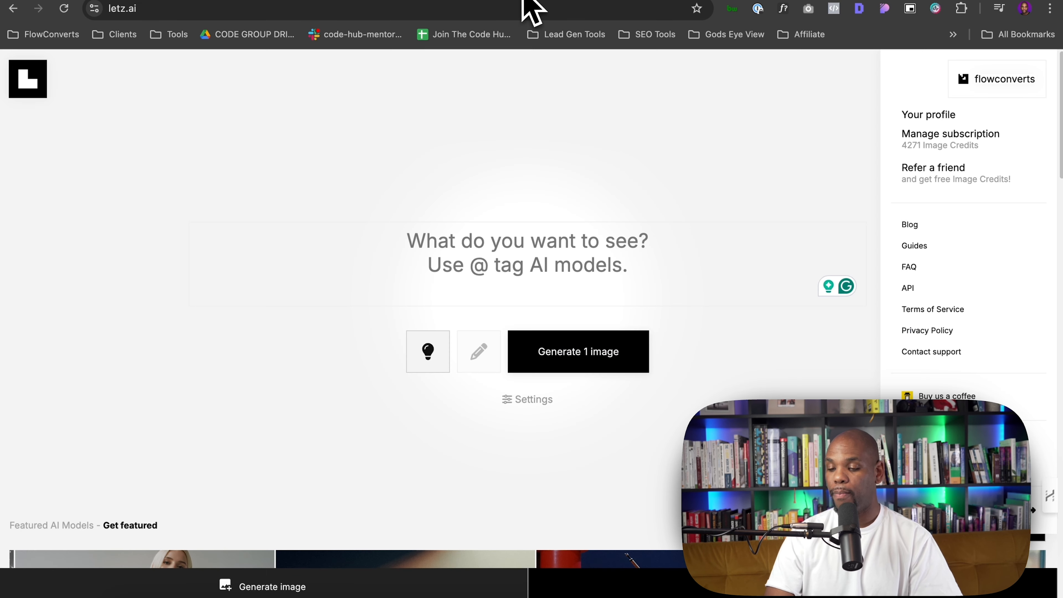
click(515, 246)
text(nm)
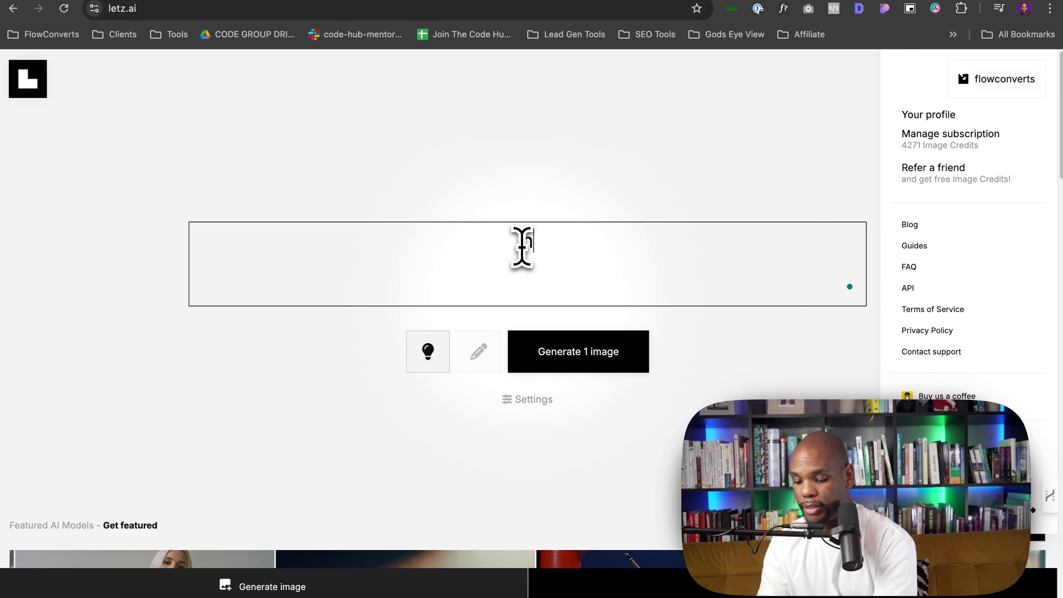
key(BackSpace)
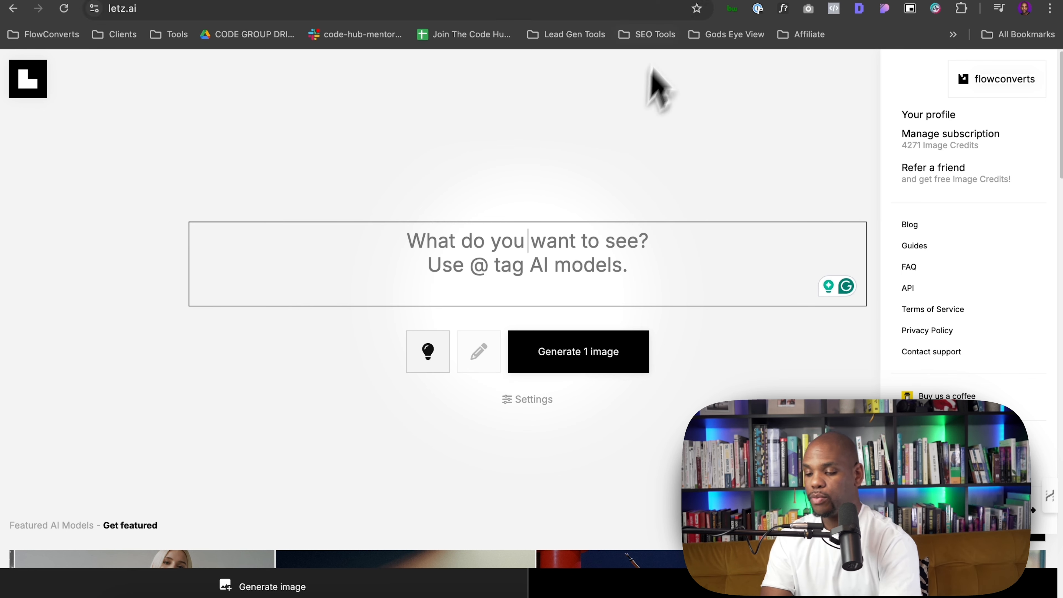
click(670, 1)
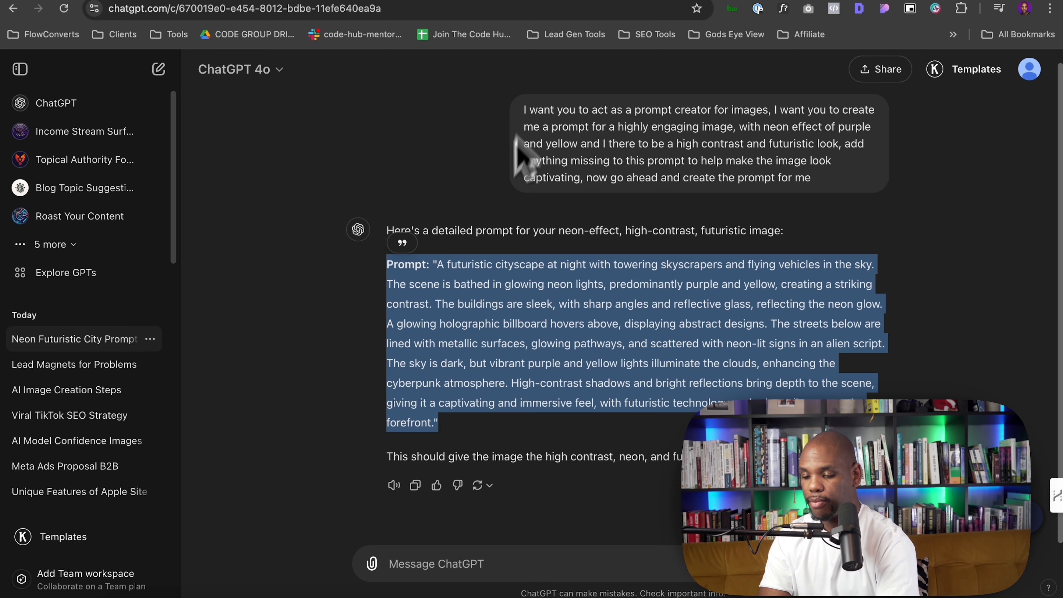
click(527, 7)
key(ctrl+v)
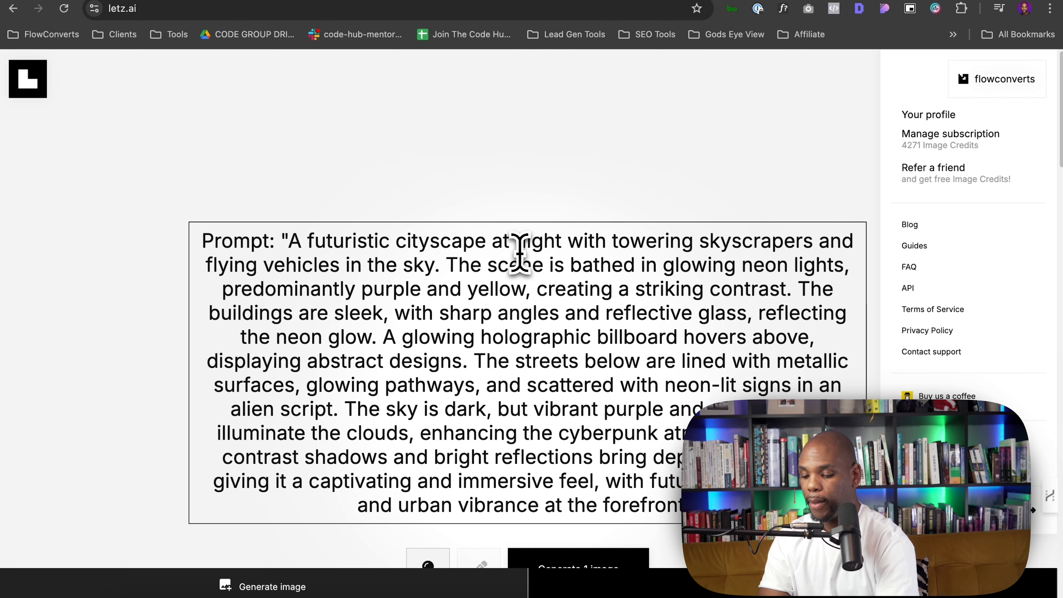
Delete the leading "Prompt: "" label and the closing quotation mark from the pasted prompt
scroll(534, 285, down, 2)
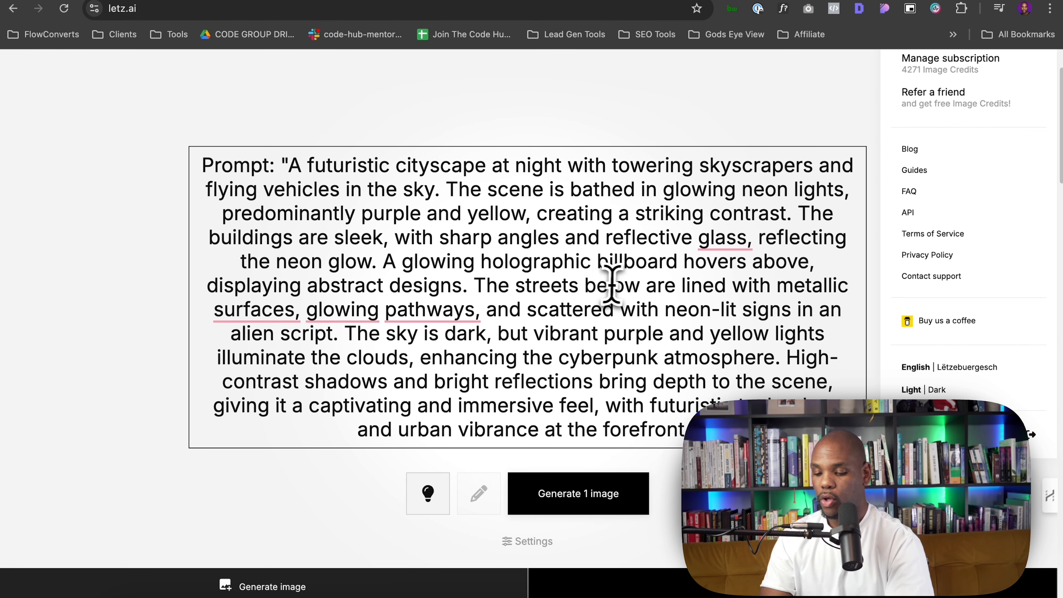
drag(284, 166, 107, 185)
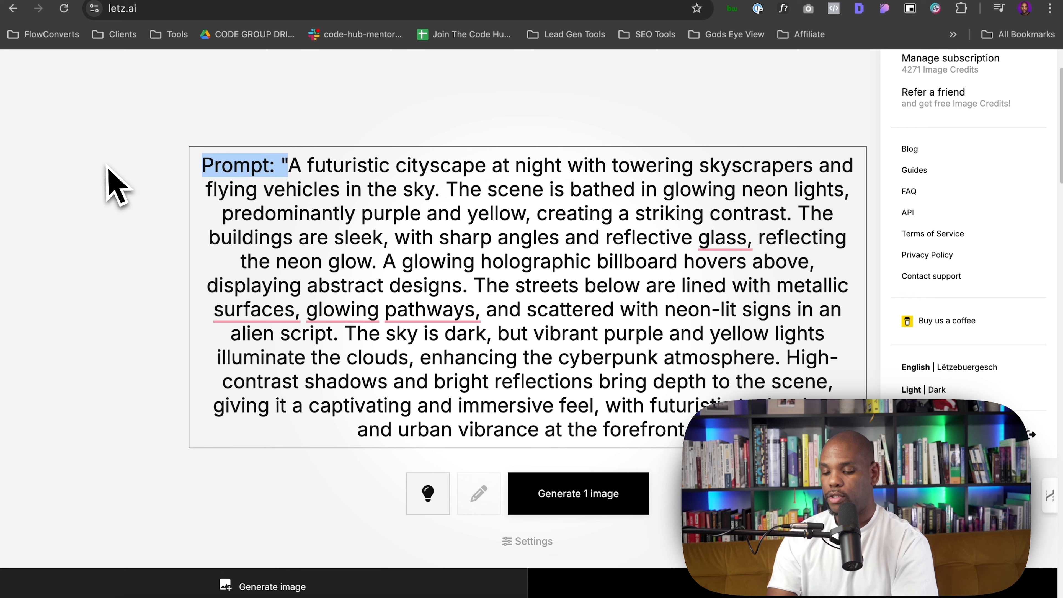
key(BackSpace)
click(700, 429)
key(BackSpace)
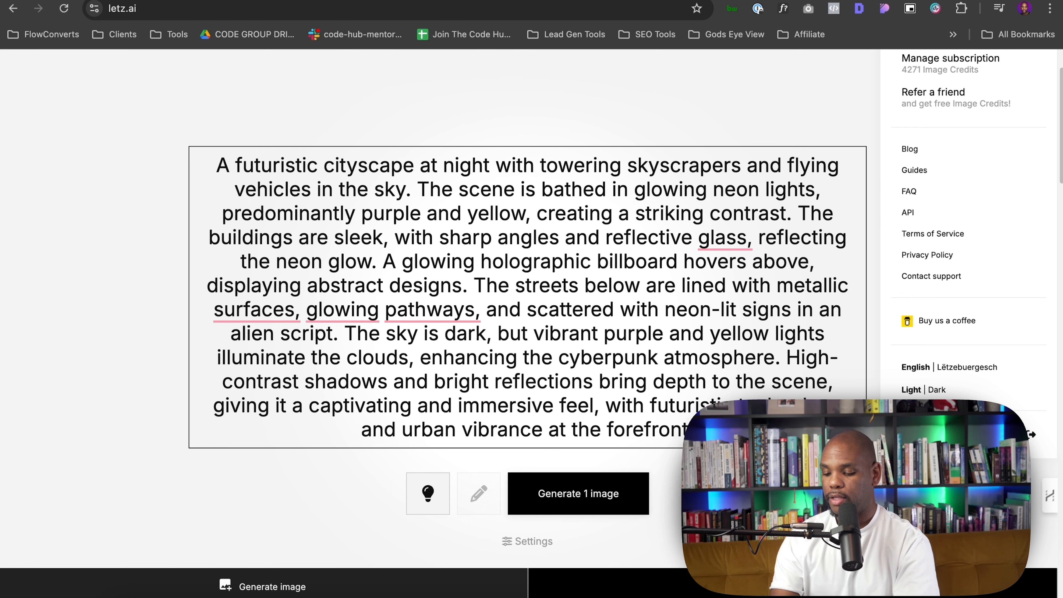
Replace the prompt's opening "A" with "Use the model @" to start tagging a model
double_click(229, 166)
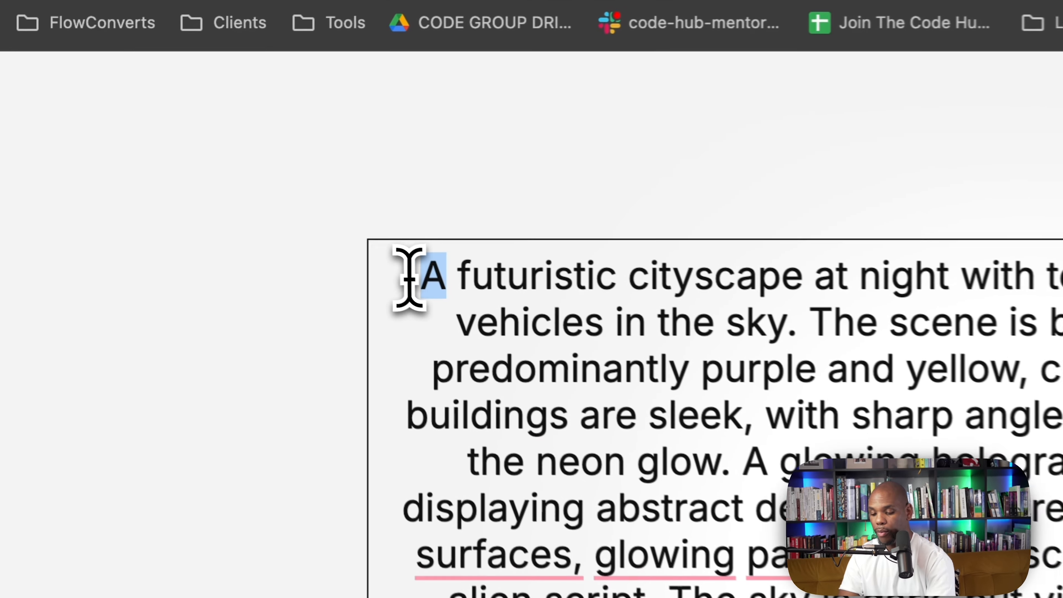
text(I.)
key(BackSpace)
key(BackSpace)
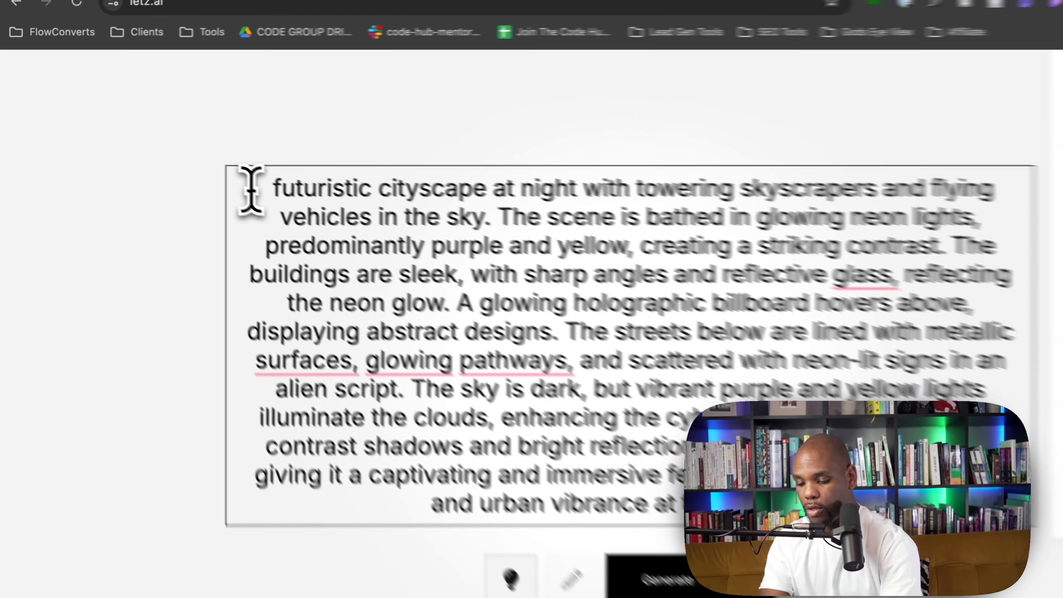
key(BackSpace)
text(Use the mo)
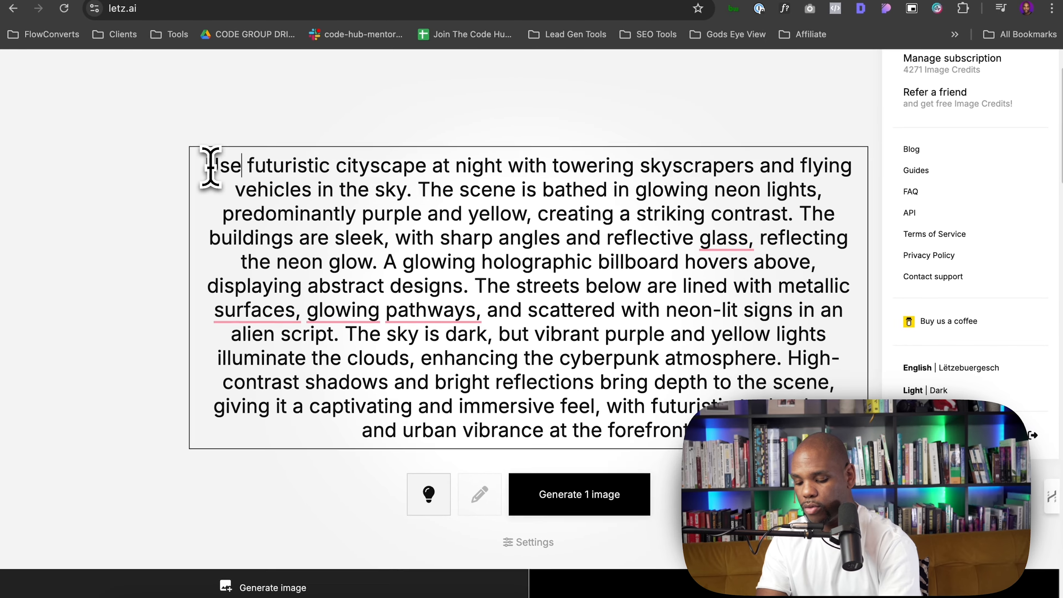
text(del ")
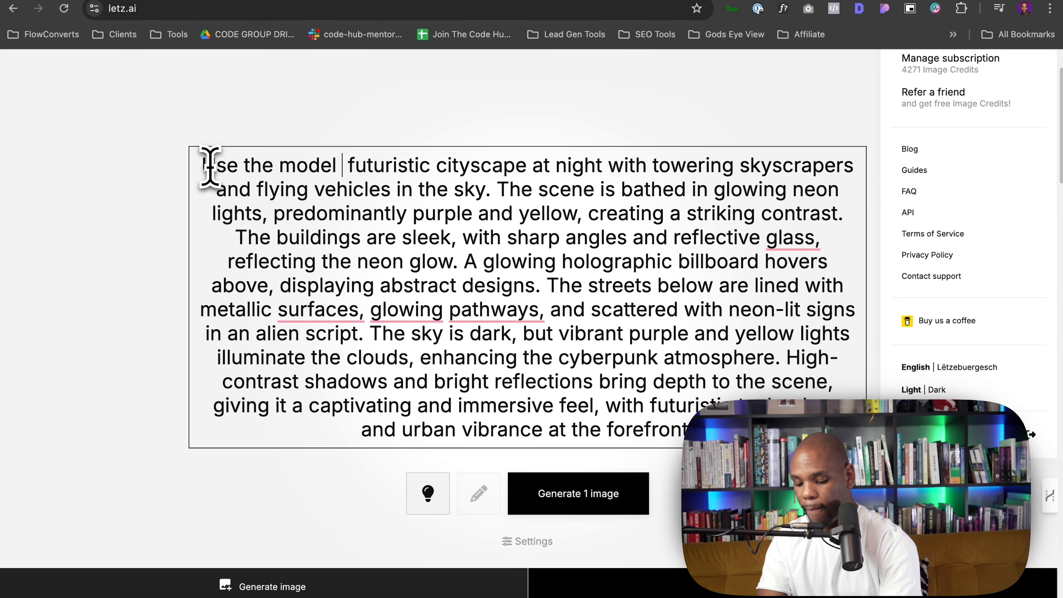
key(BackSpace)
text(@)
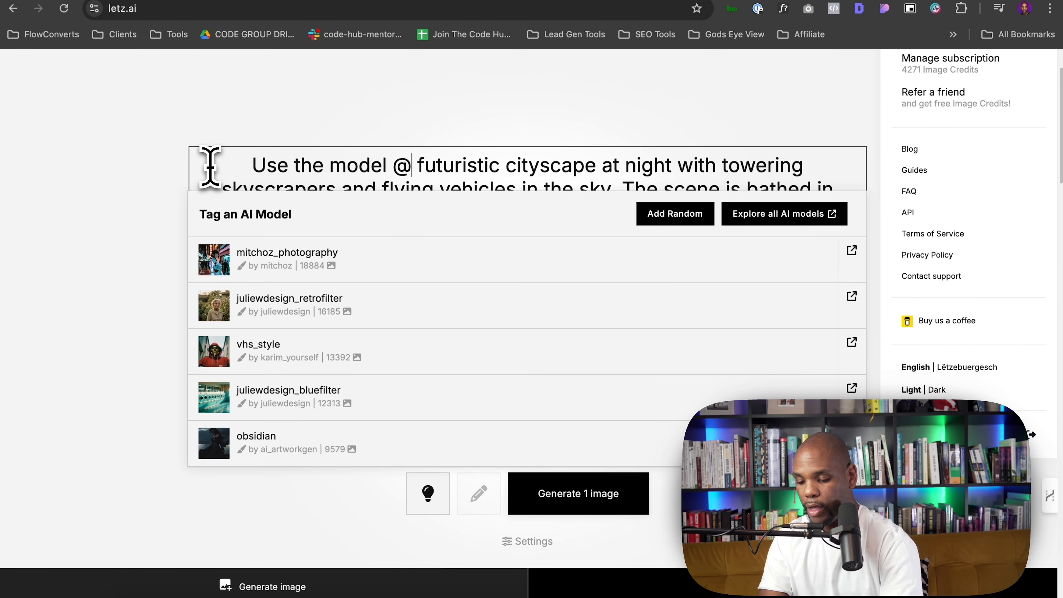
Tag the private laithw model after the @ in the prompt
scroll(200, 280, down, 5)
scroll(201, 283, up, 5)
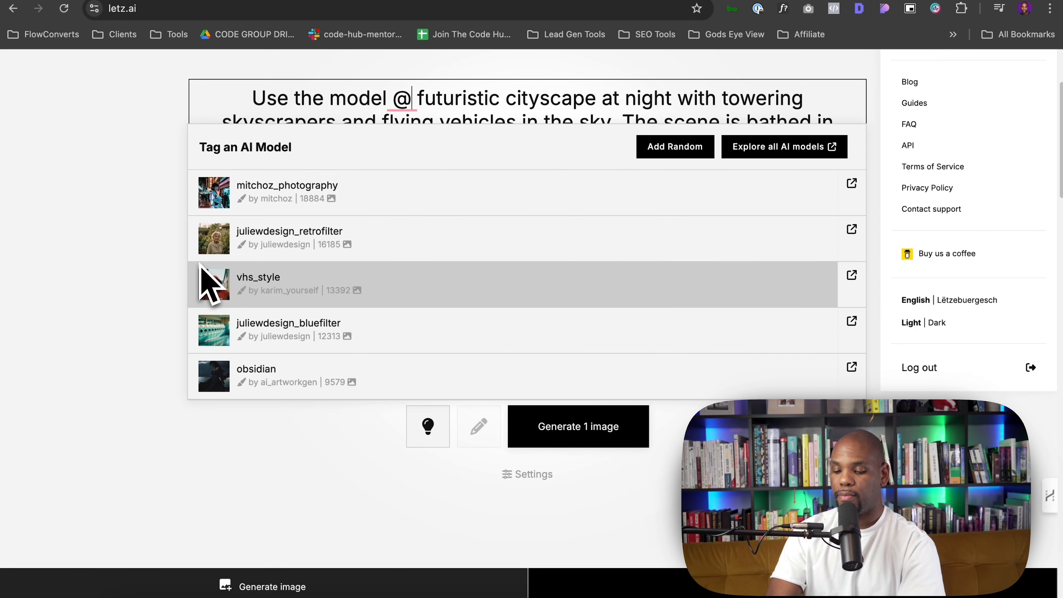
scroll(205, 280, down, 1)
scroll(431, 247, down, 1)
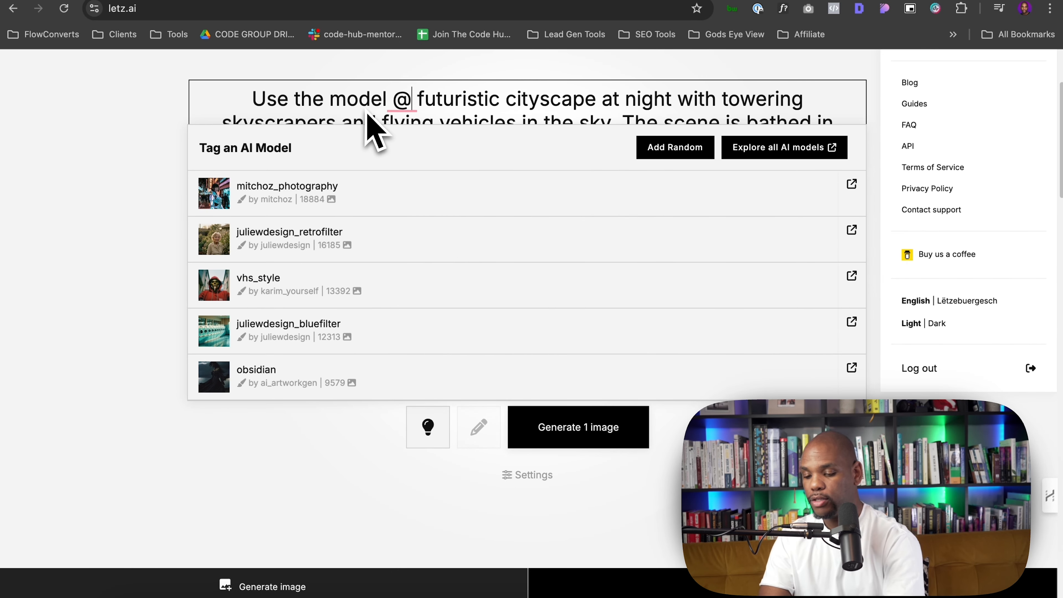
text(laith)
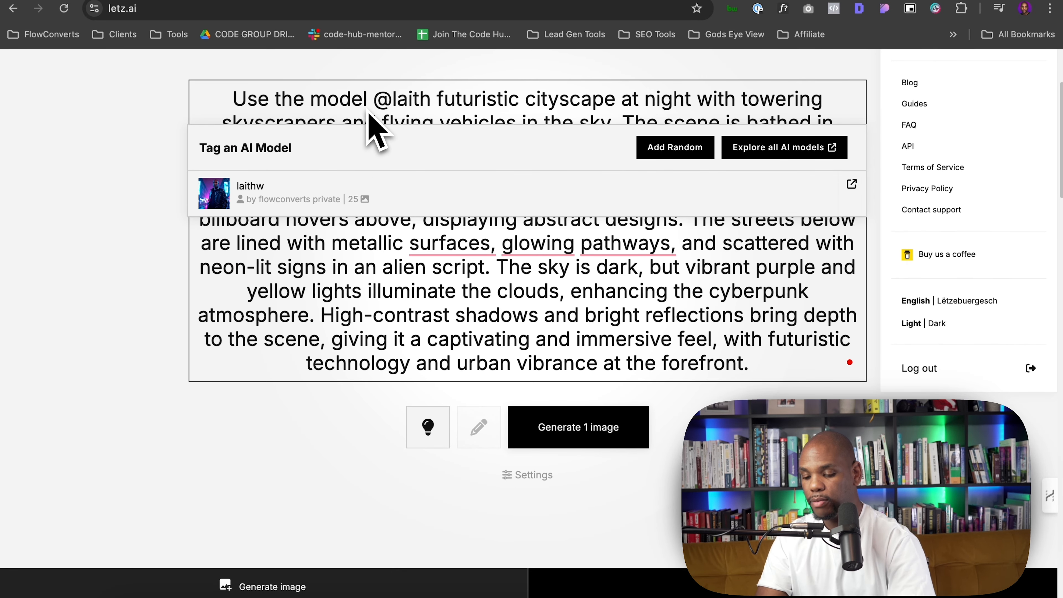
click(276, 193)
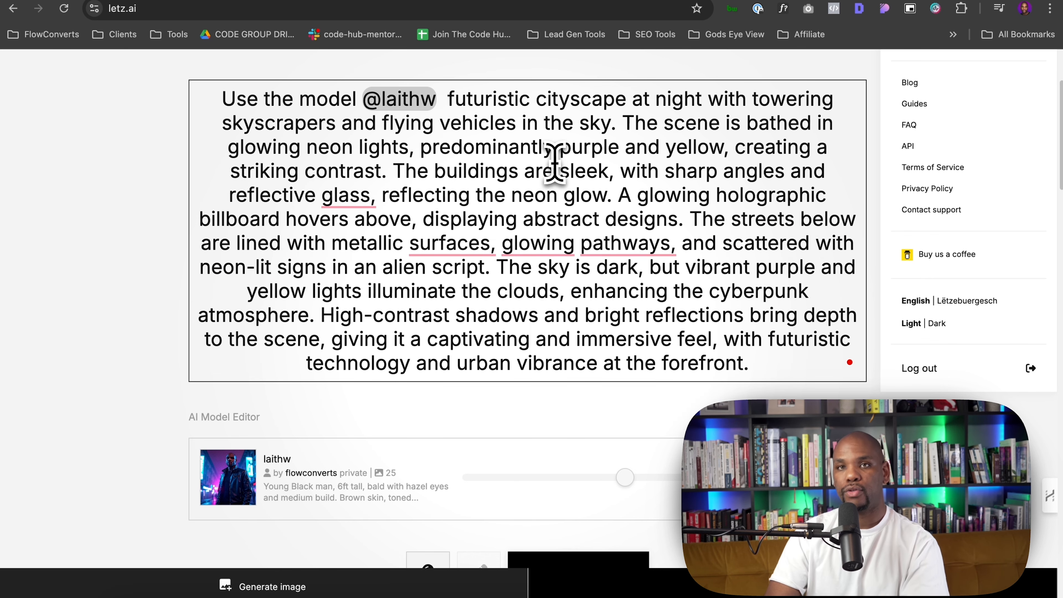
Open the generation settings and queue 4 images
scroll(554, 163, down, 5)
scroll(554, 164, up, 6)
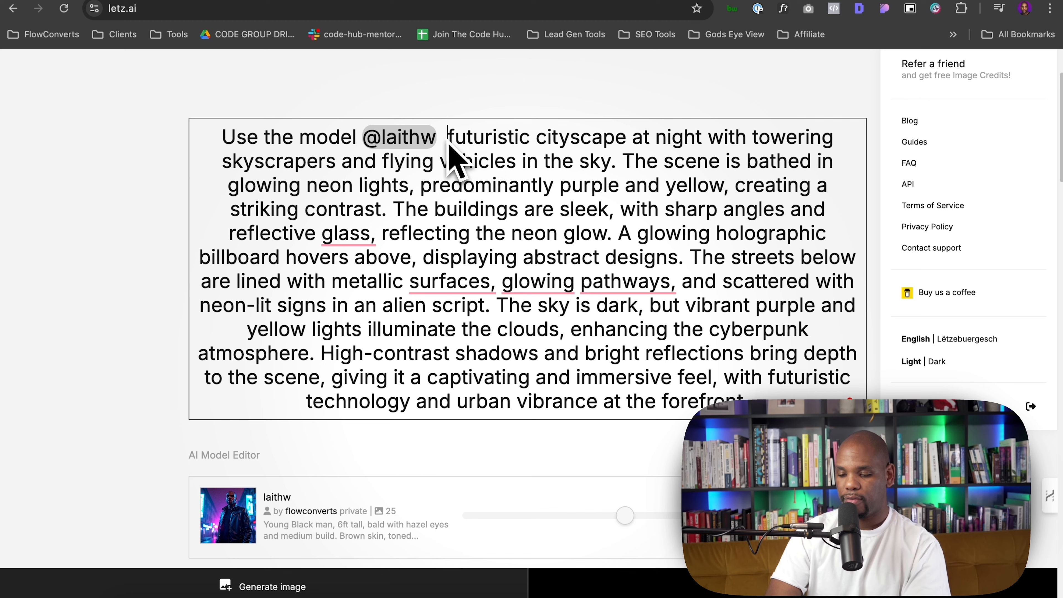
drag(448, 137, 770, 376)
scroll(528, 268, down, 5)
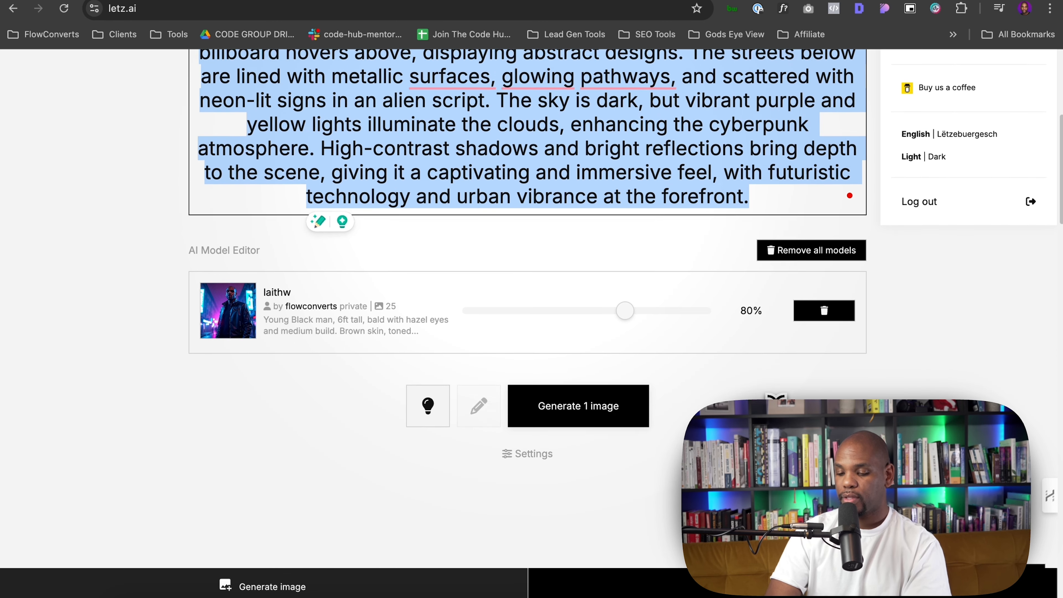
click(522, 453)
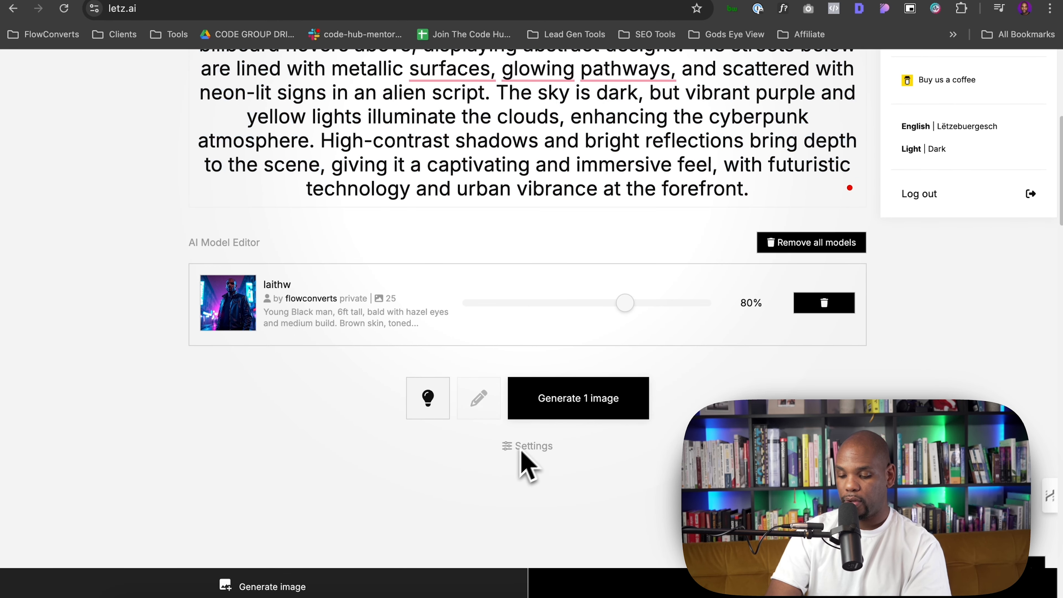
click(528, 447)
scroll(540, 461, down, 4)
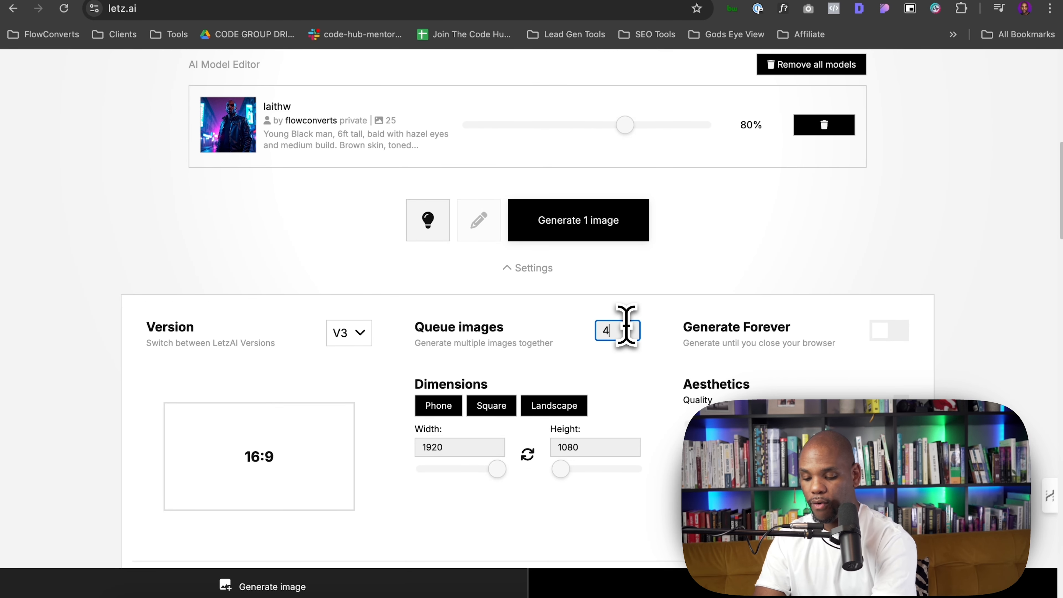
click(733, 249)
scroll(733, 249, down, 2)
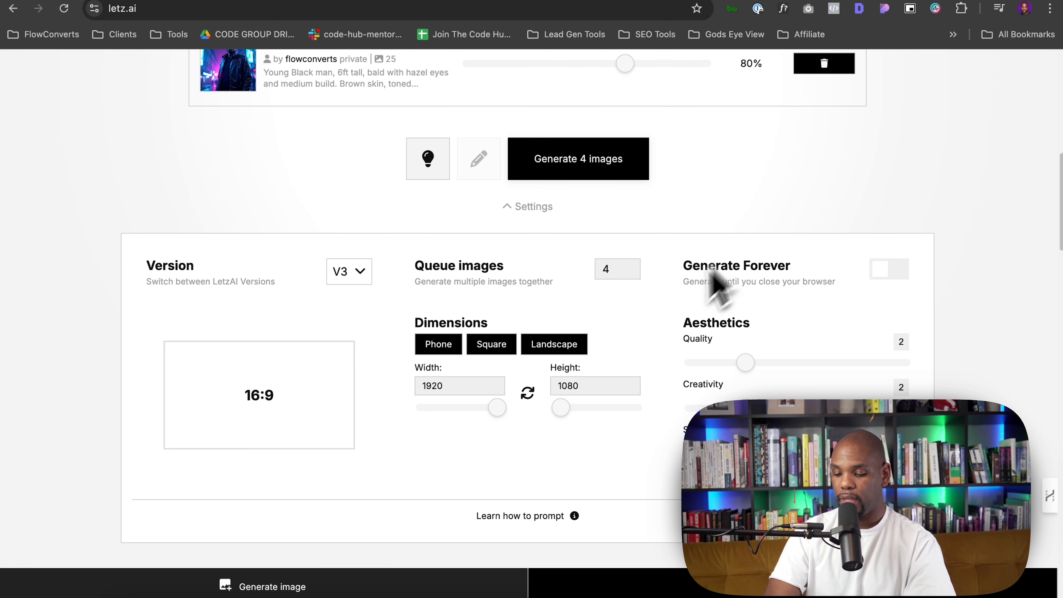
Try the Phone and Square dimension presets, then return to Landscape
click(453, 350)
click(491, 350)
click(555, 348)
click(485, 345)
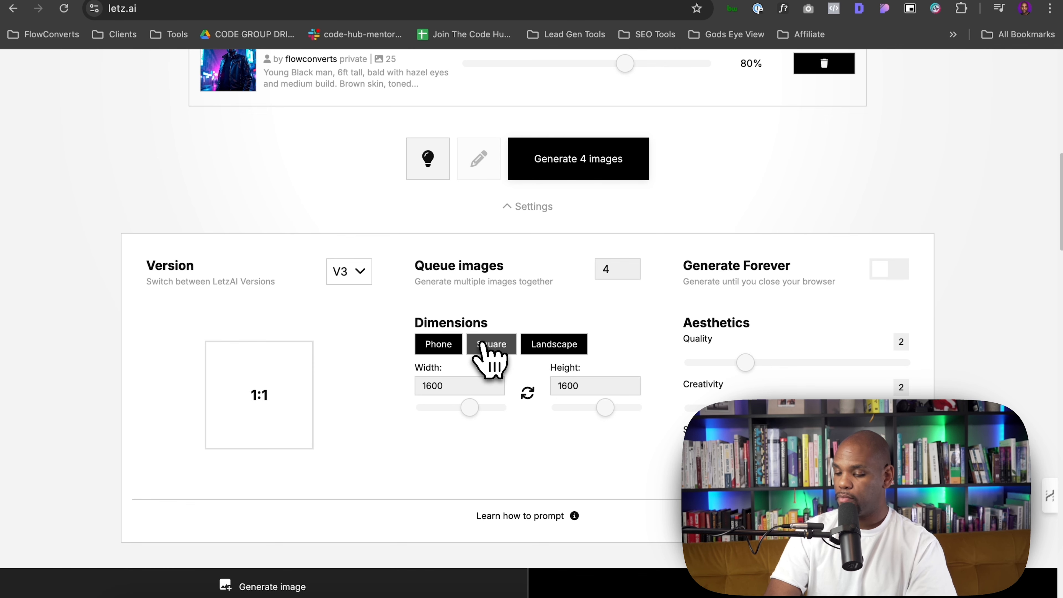
click(543, 349)
Generate the four images from the tagged prompt
scroll(536, 351, down, 6)
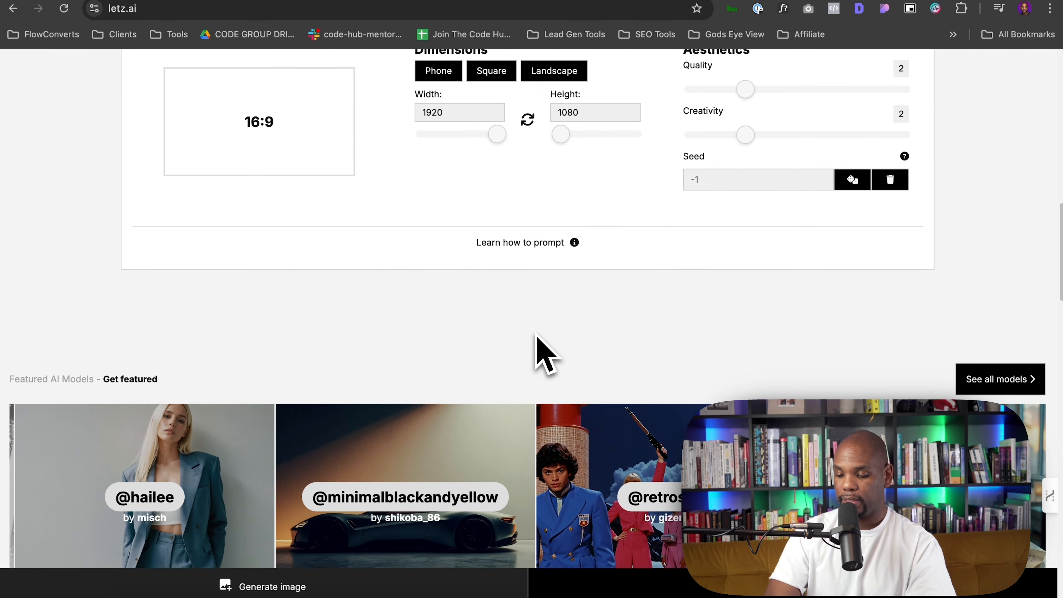
scroll(536, 351, up, 10)
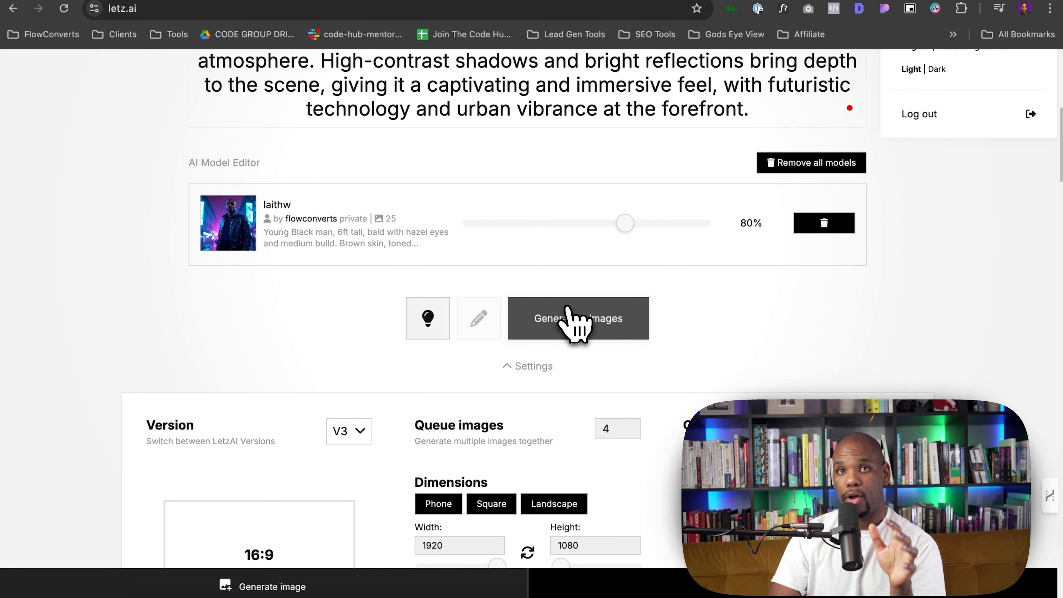
click(575, 325)
scroll(576, 325, down, 17)
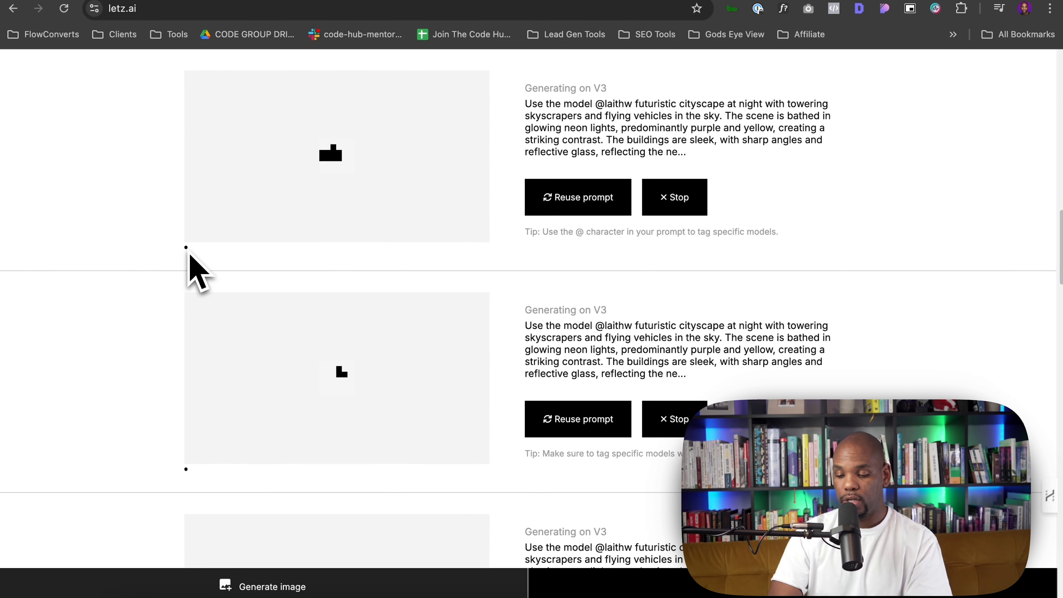
Scroll through the generated results and open one neon portrait to view it in detail
scroll(196, 272, down, 6)
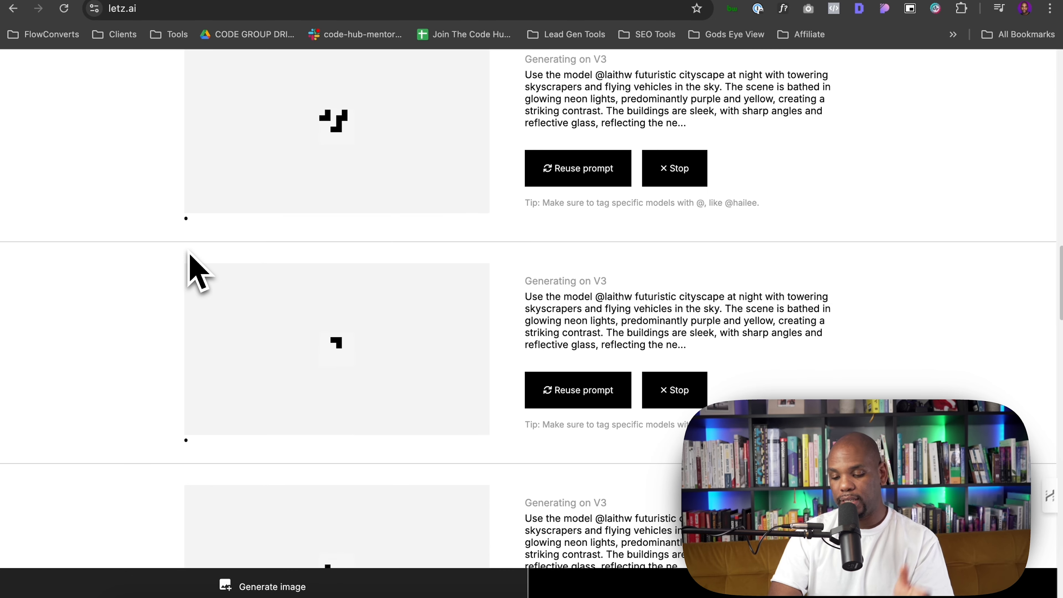
scroll(189, 251, up, 1)
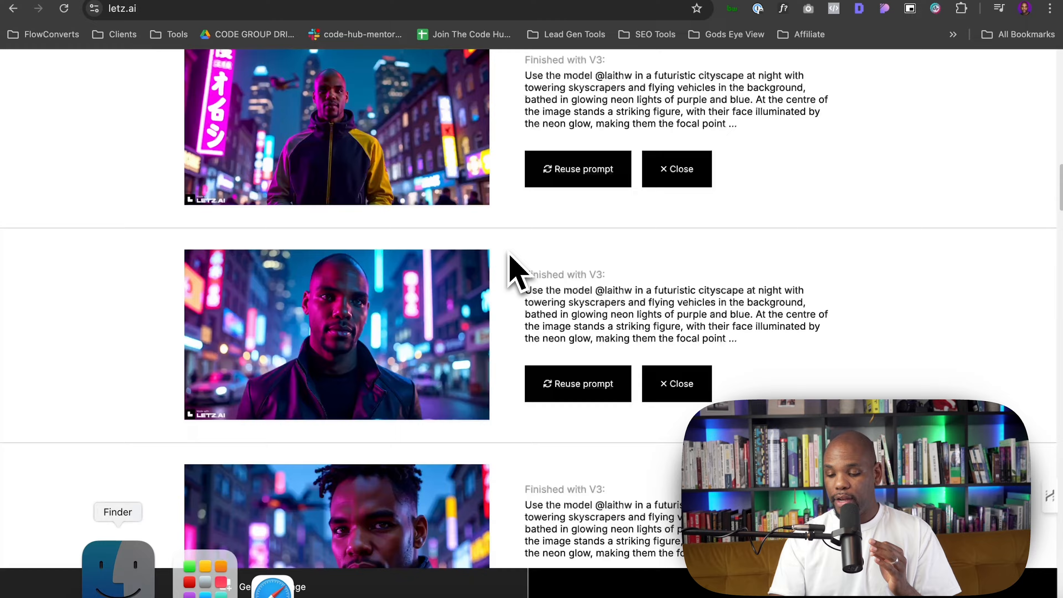
scroll(511, 264, down, 3)
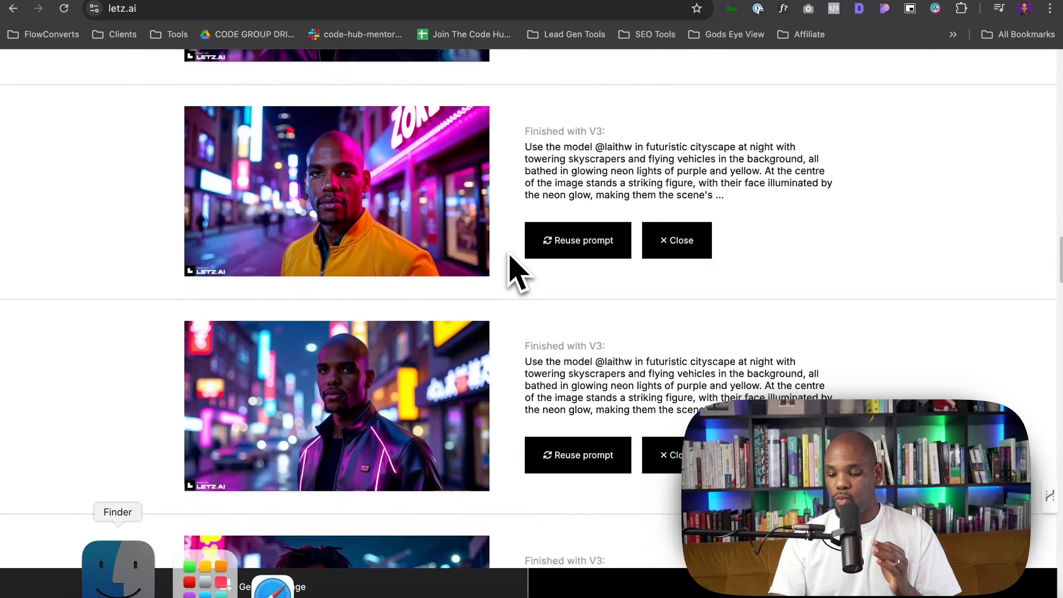
scroll(515, 272, down, 10)
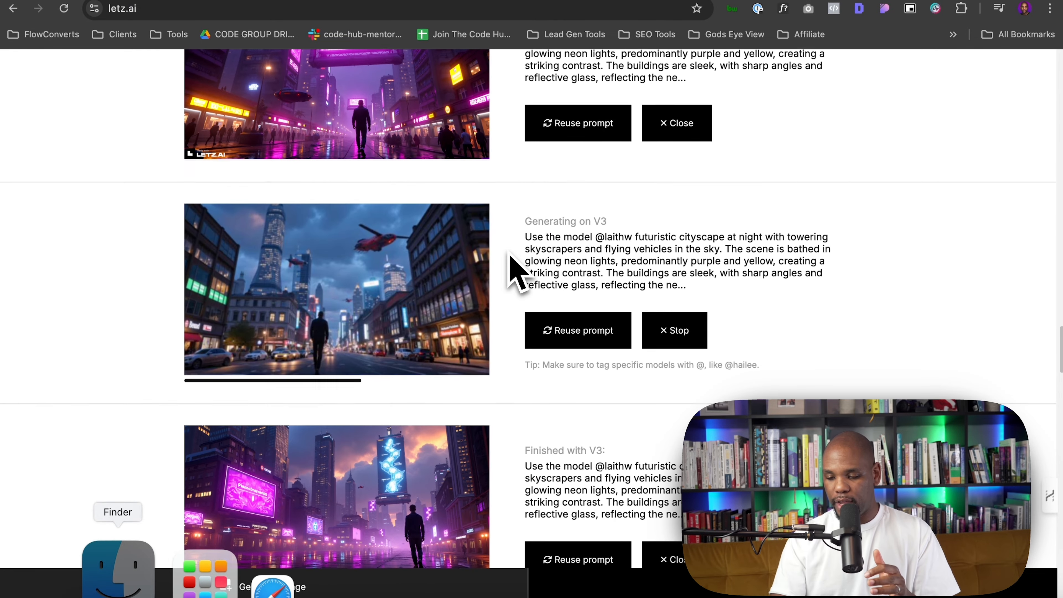
scroll(511, 270, down, 5)
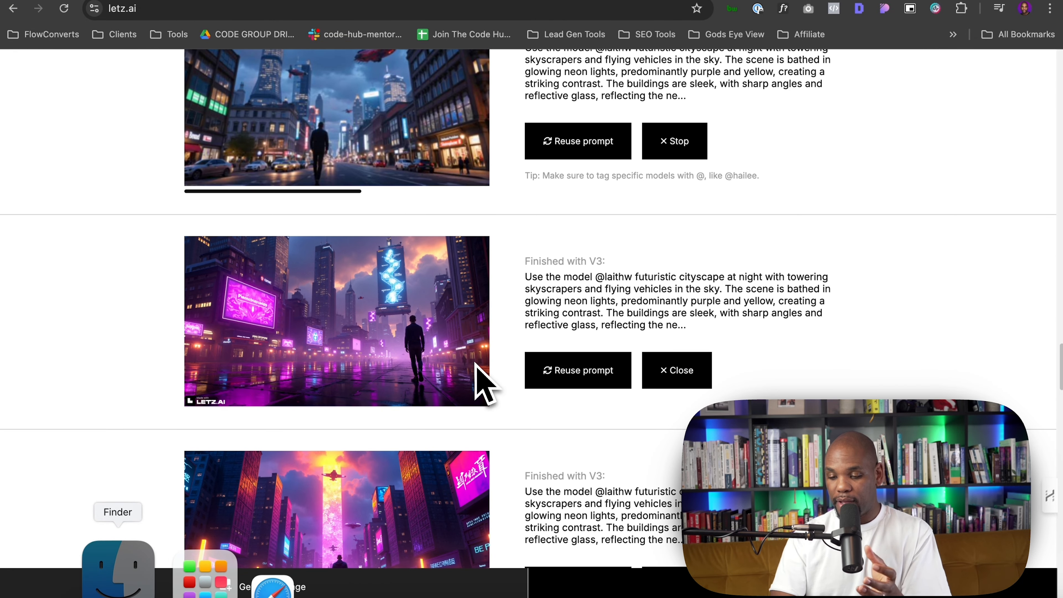
scroll(477, 369, down, 2)
scroll(476, 368, up, 3)
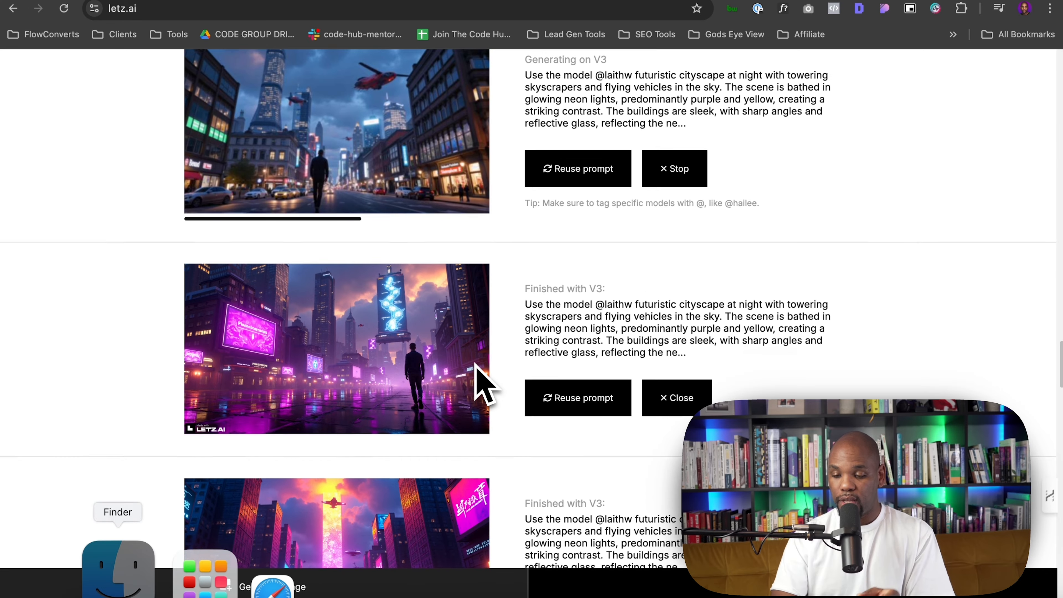
scroll(476, 368, up, 3)
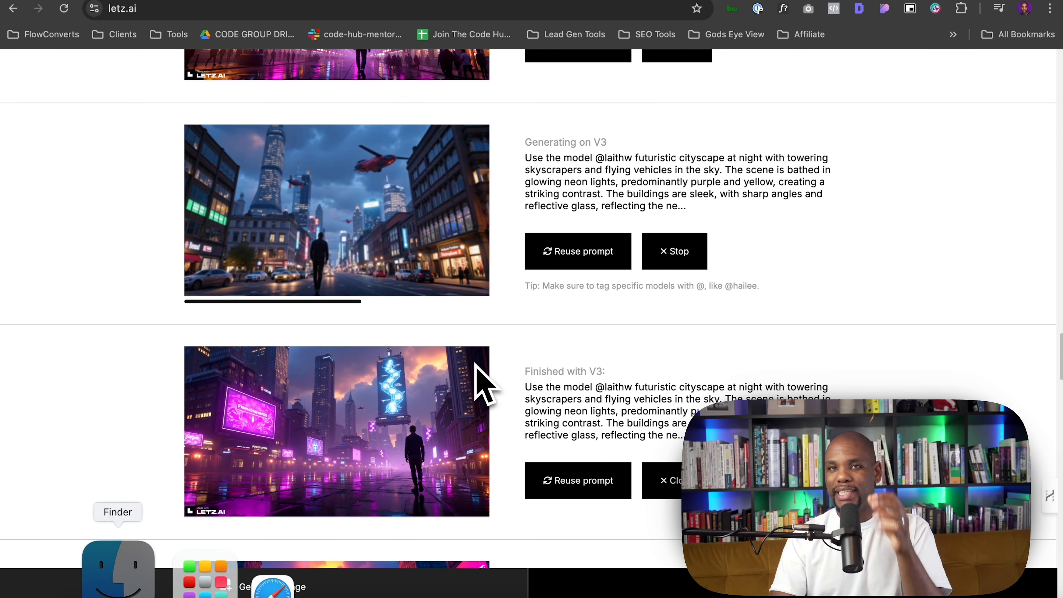
scroll(477, 369, up, 15)
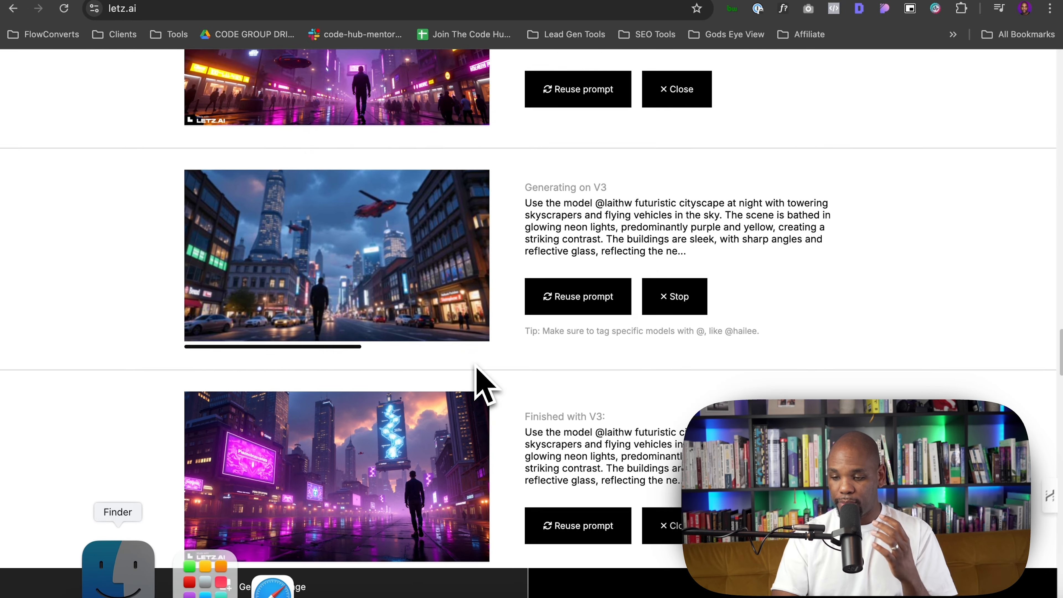
scroll(486, 385, up, 1)
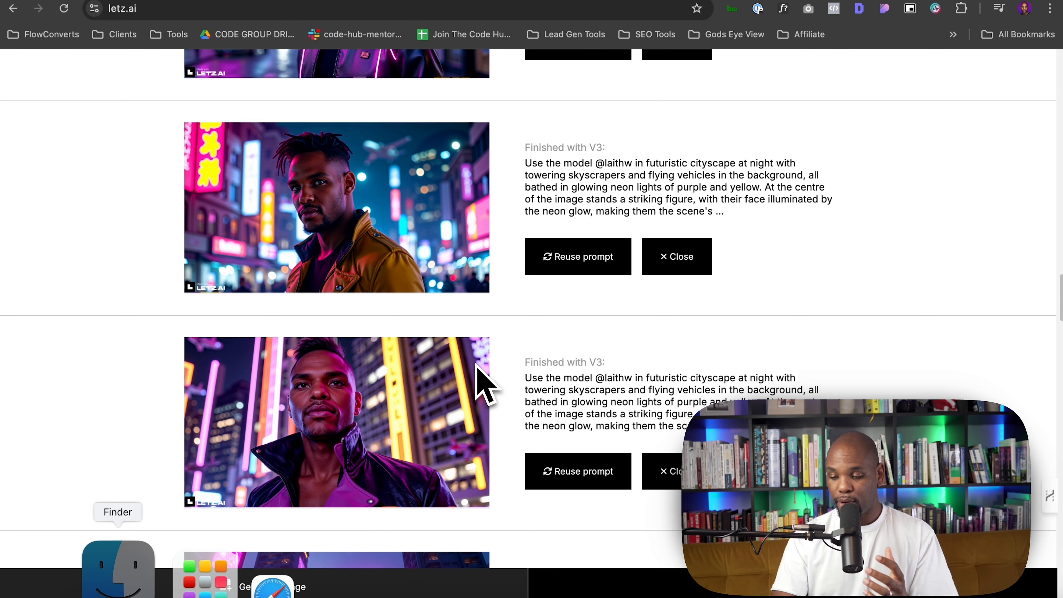
click(406, 388)
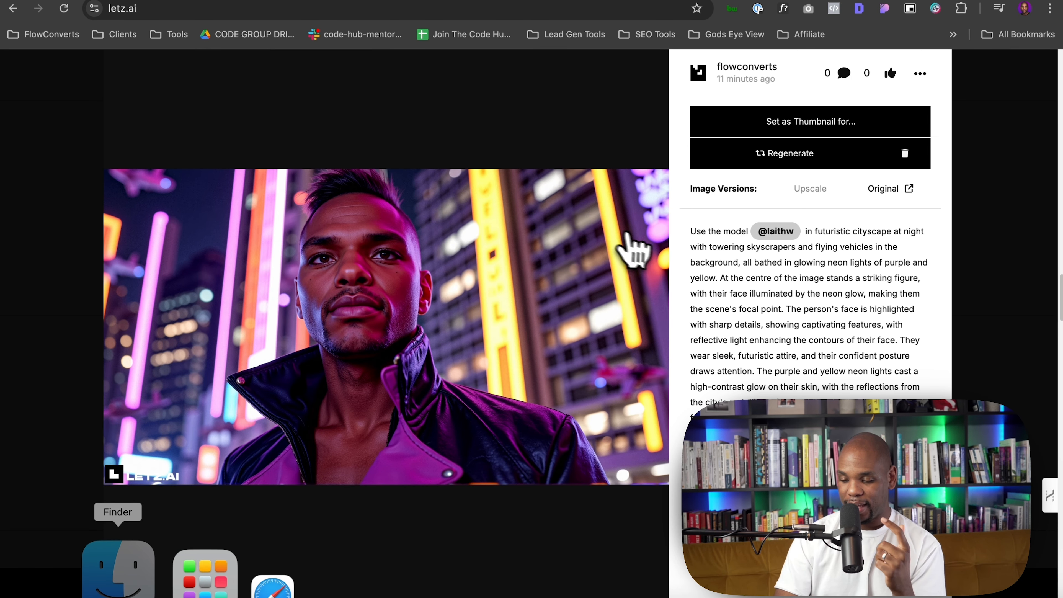
Switch back to ChatGPT and review the face-focused prompt revisions by highlighting passages
click(720, 10)
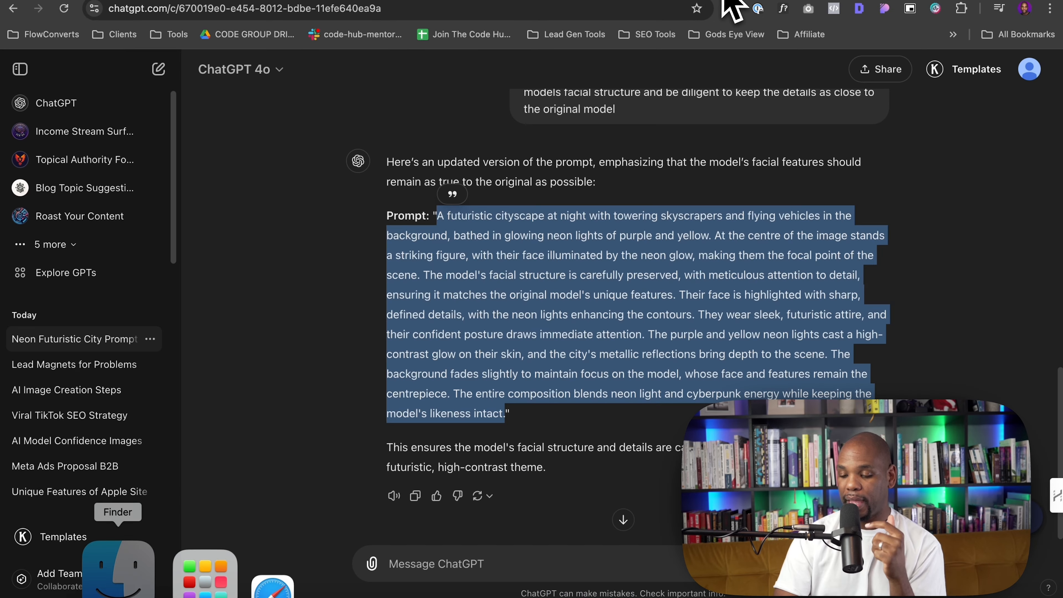
scroll(707, 320, up, 10)
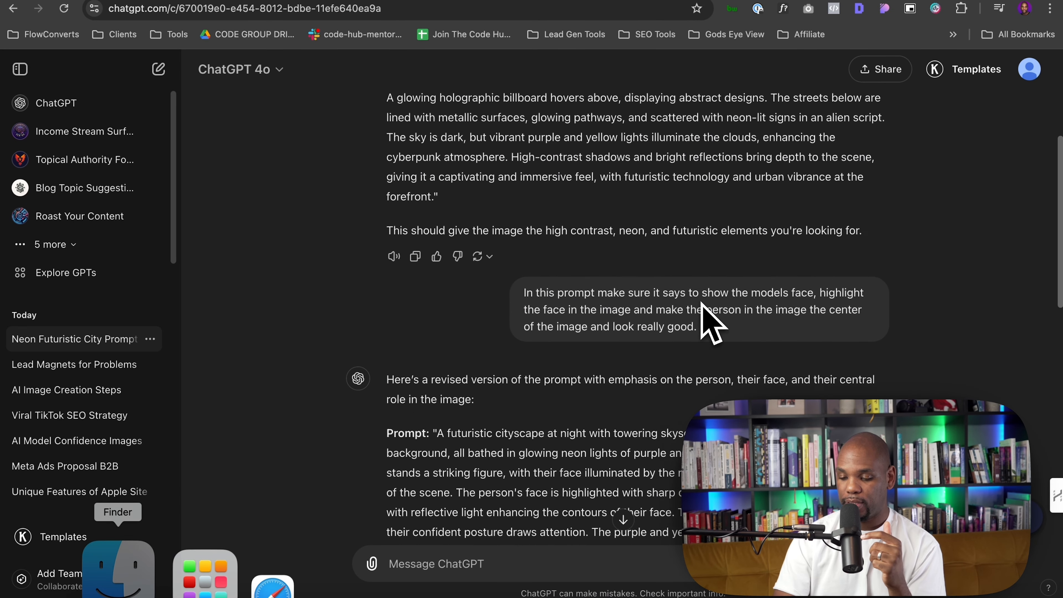
drag(524, 293, 701, 313)
click(701, 312)
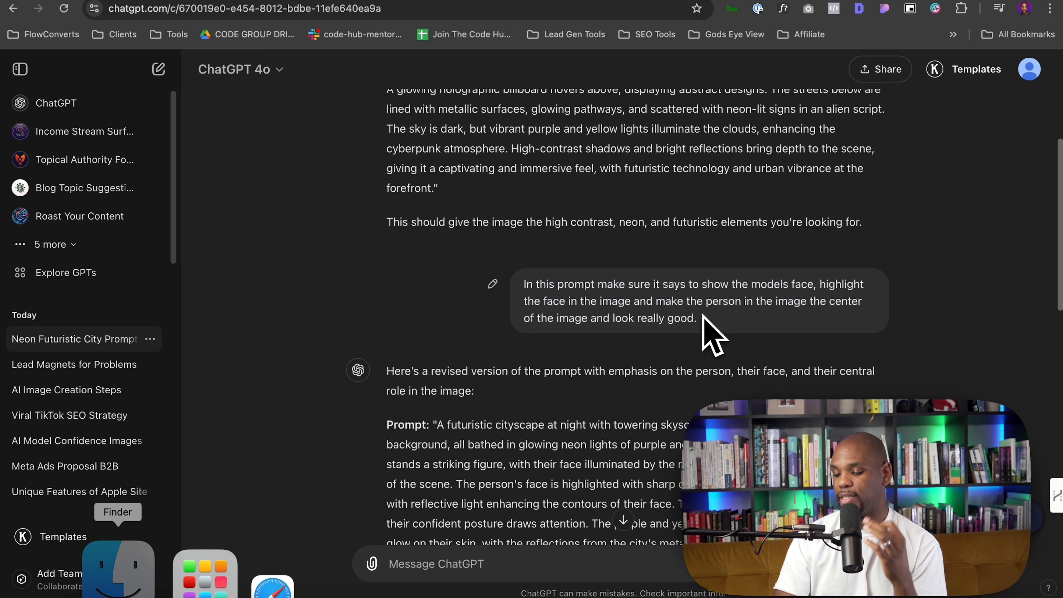
drag(650, 308, 676, 308)
click(682, 309)
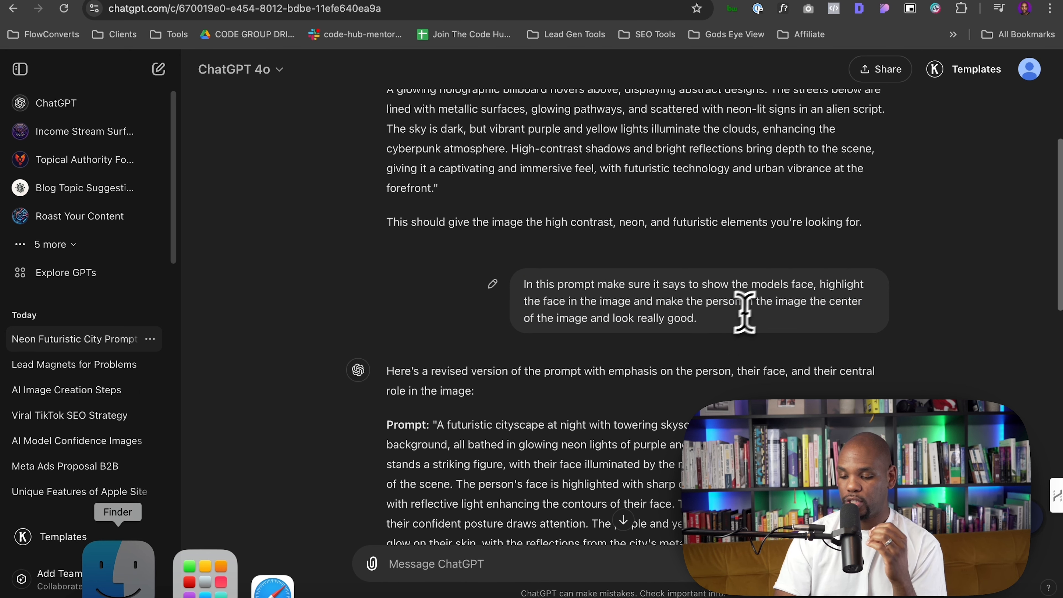
drag(767, 301, 808, 335)
click(731, 341)
scroll(729, 344, down, 5)
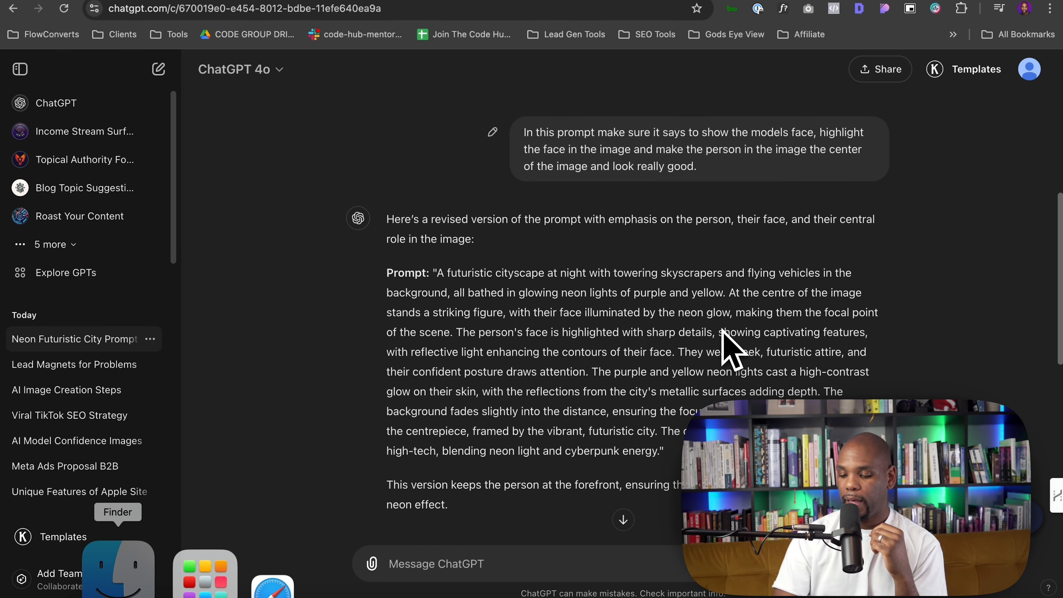
scroll(676, 337, down, 1)
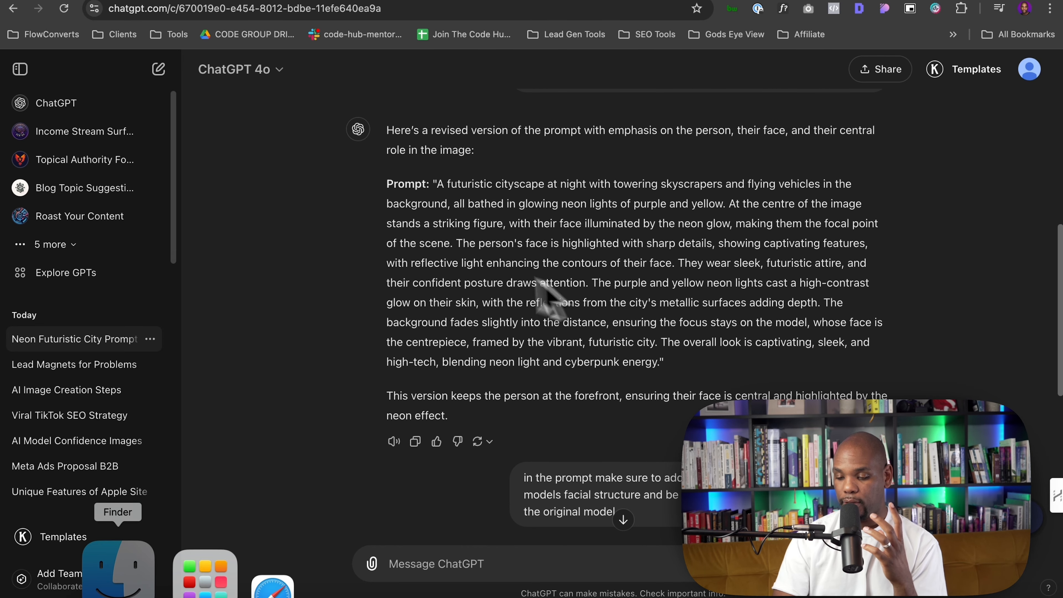
drag(454, 246, 571, 259)
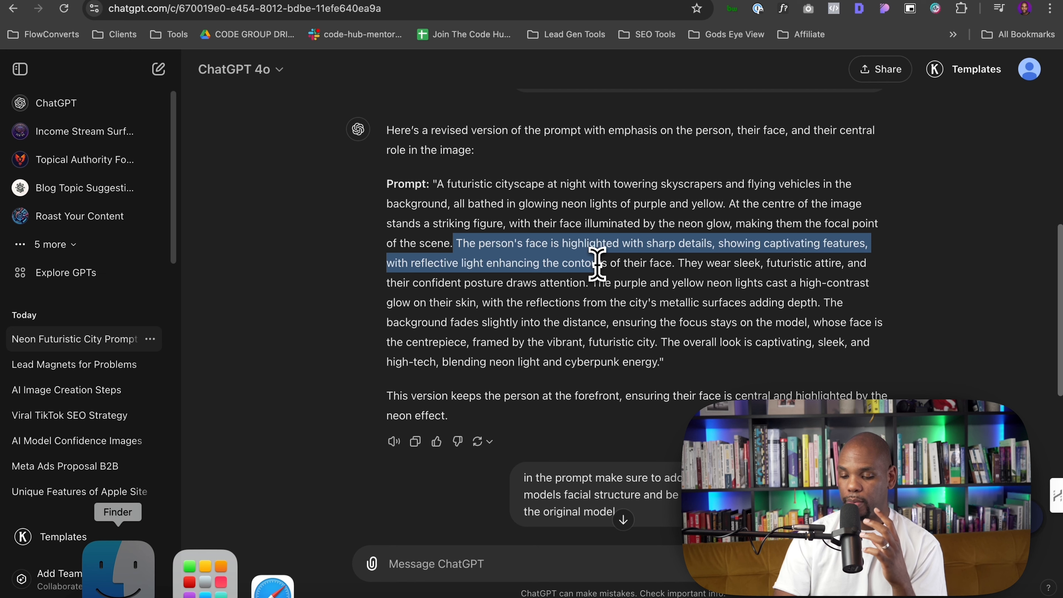
Highlight the passage about the face being the focal point in the revised prompt
click(727, 202)
drag(728, 202, 618, 259)
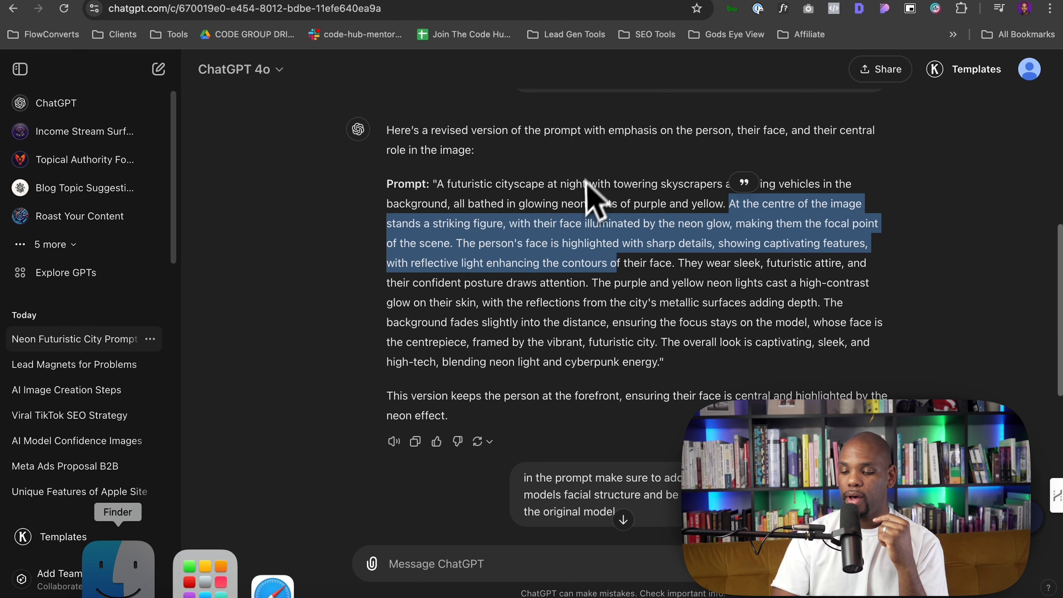
Return to letz.ai and open another generated neon portrait in detail, then close it
click(471, 0)
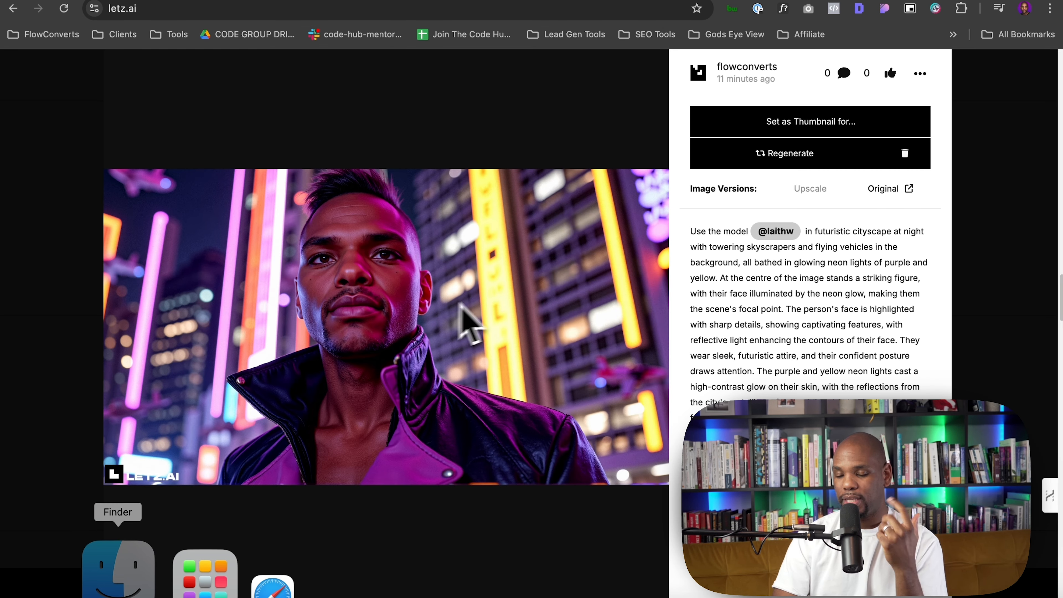
click(1010, 192)
scroll(602, 243, up, 3)
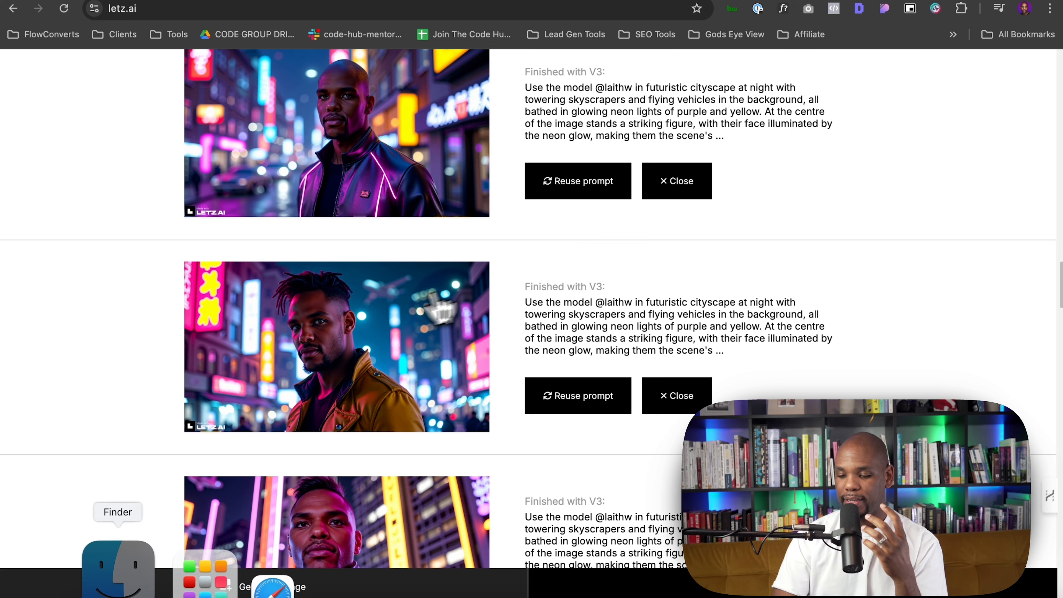
click(411, 309)
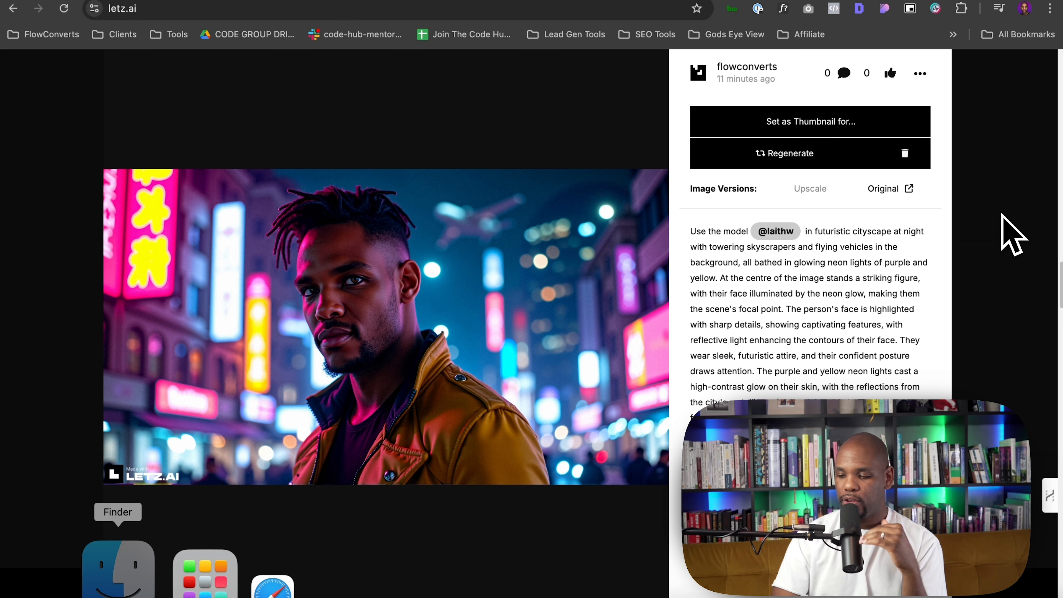
click(1012, 234)
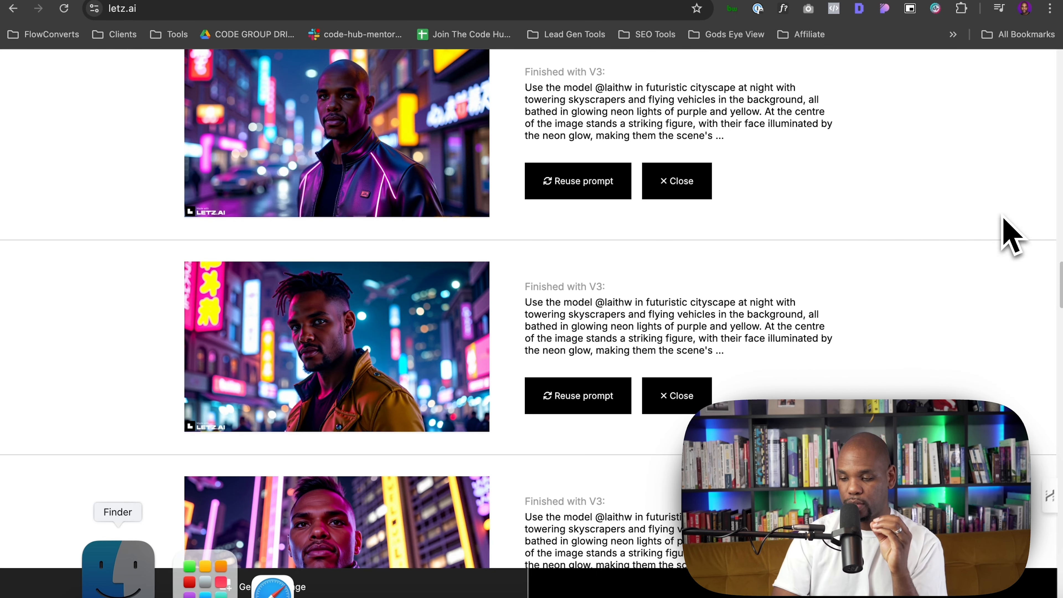
scroll(546, 308, up, 1)
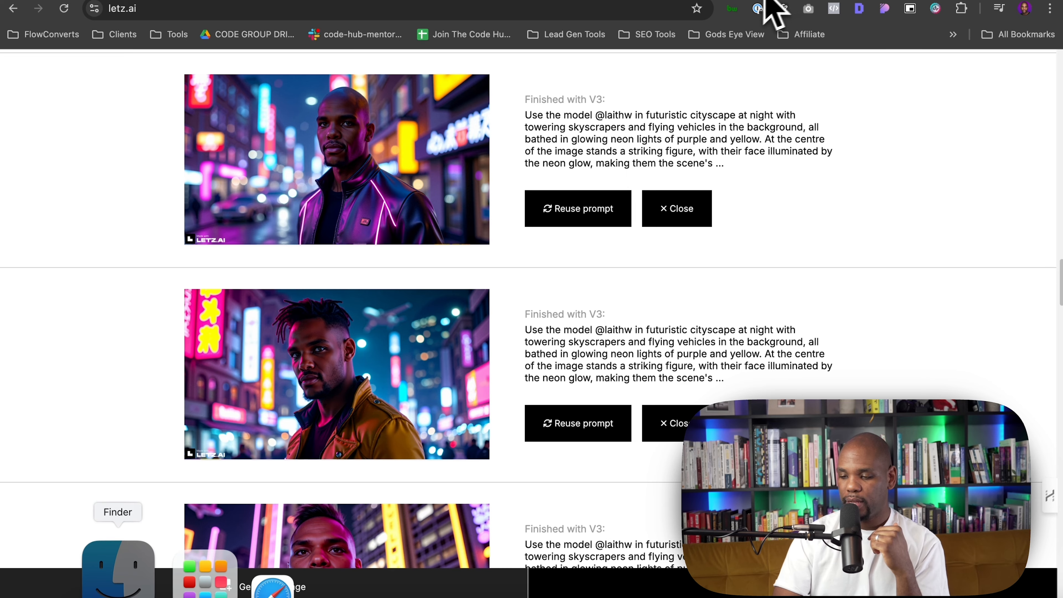
Switch to ChatGPT and review the request to preserve the original model's facial structure and its updated prompt
click(748, 1)
scroll(670, 327, down, 3)
scroll(674, 354, down, 3)
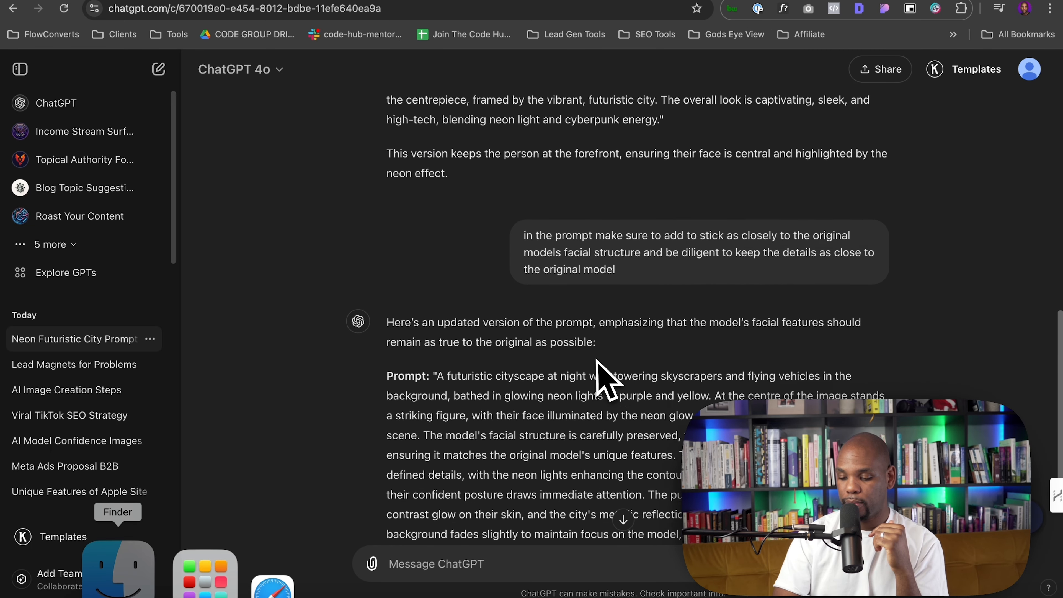
drag(605, 193, 713, 220)
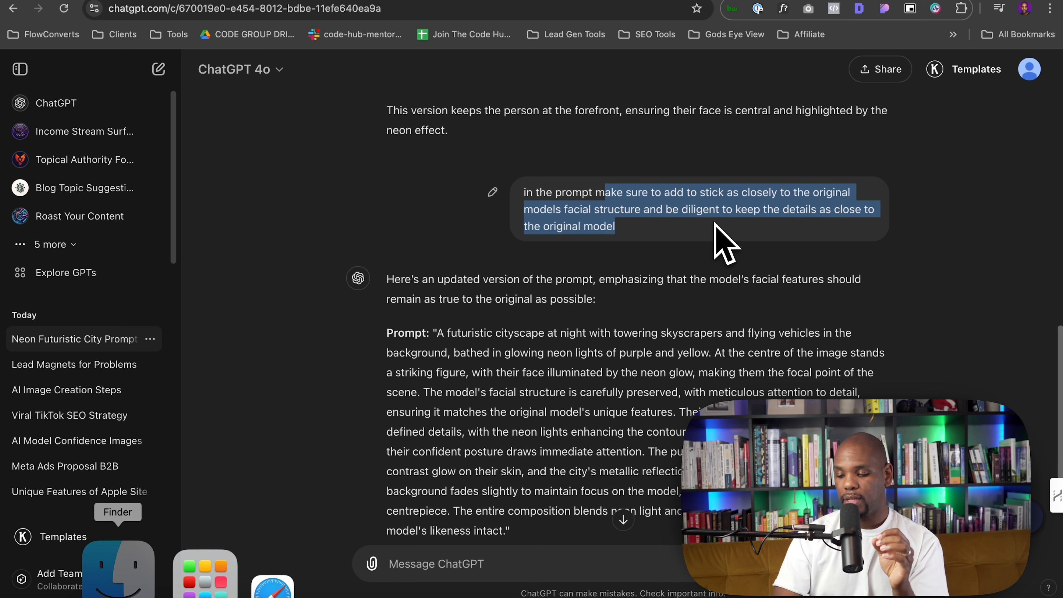
scroll(716, 235, down, 5)
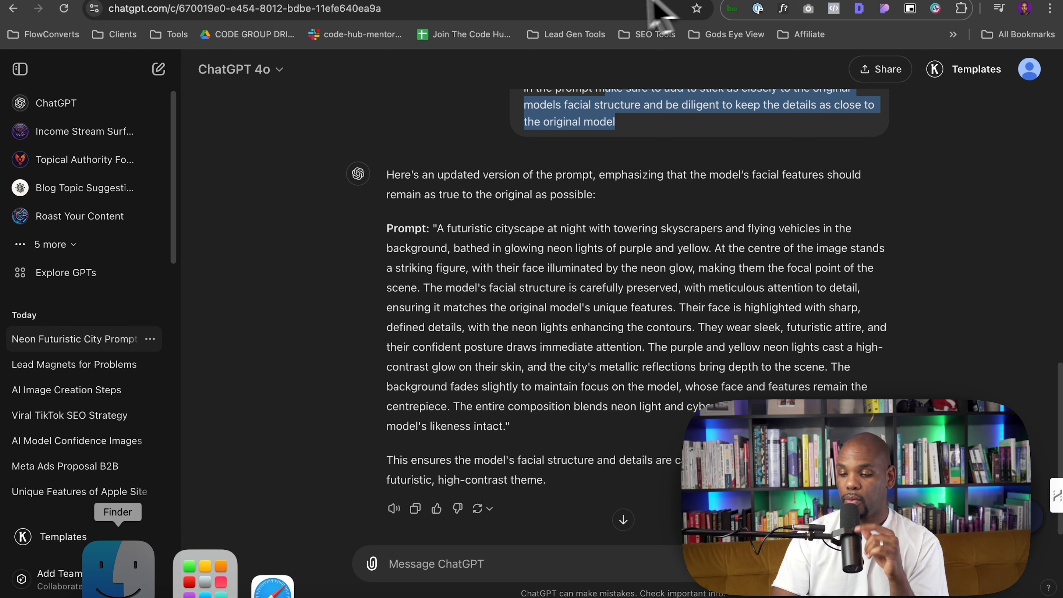
Return to letz.ai and open several generated portraits one by one to compare the faces
click(480, 0)
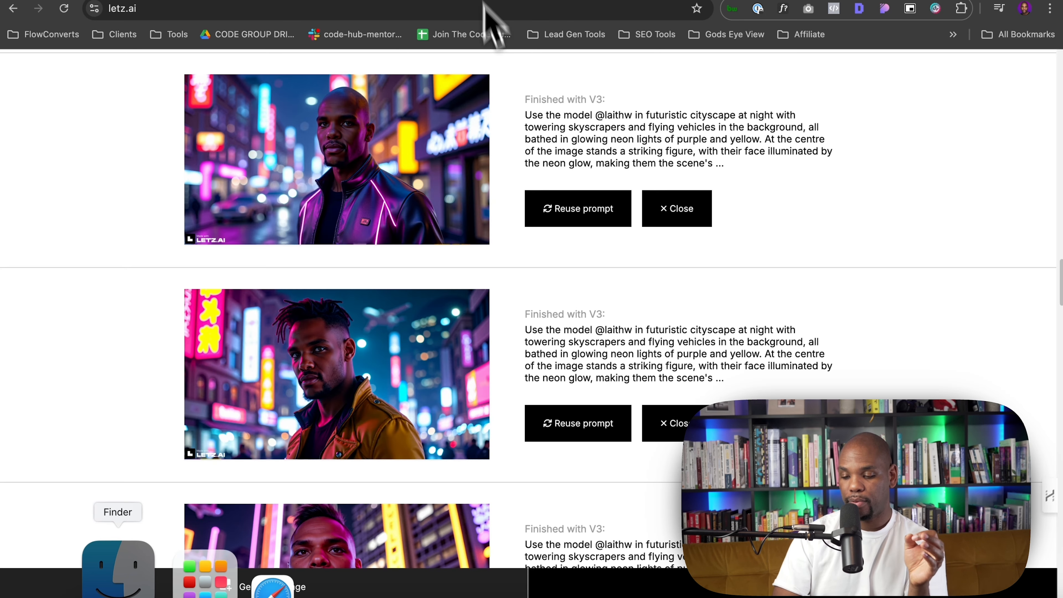
scroll(514, 193, up, 7)
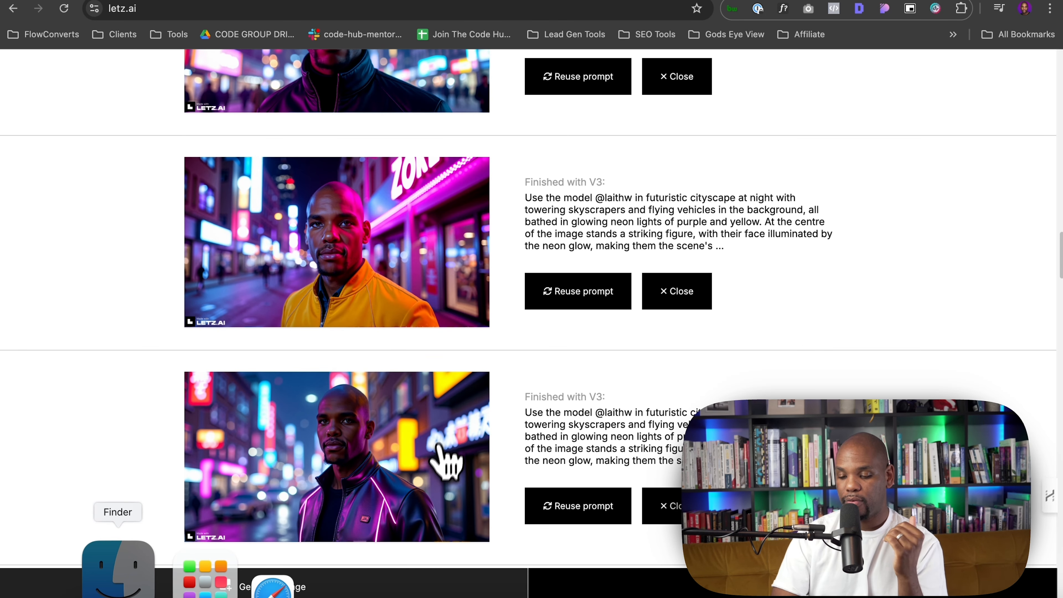
click(435, 451)
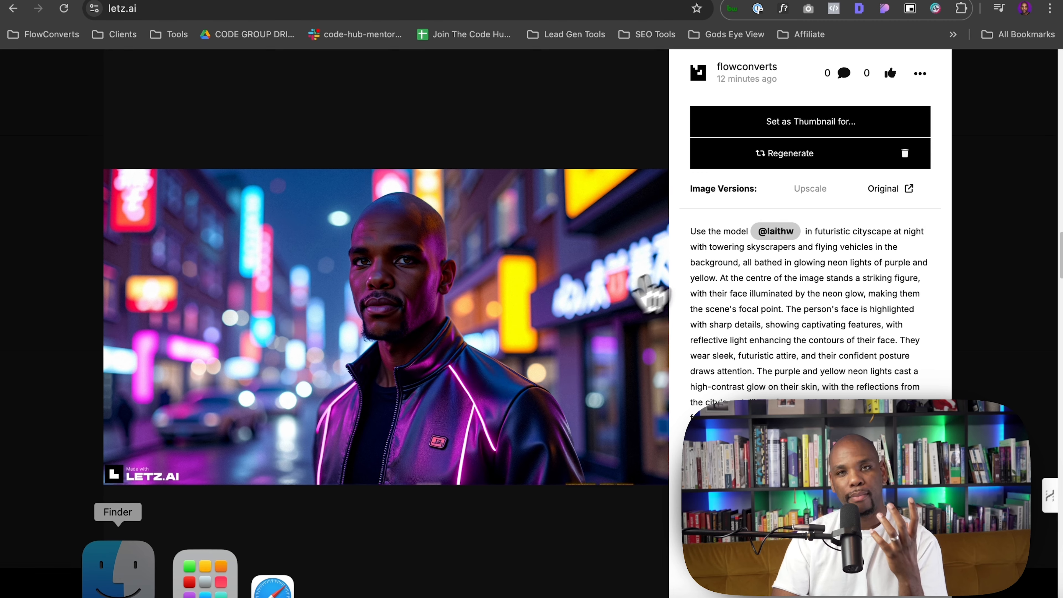
click(1002, 220)
click(415, 231)
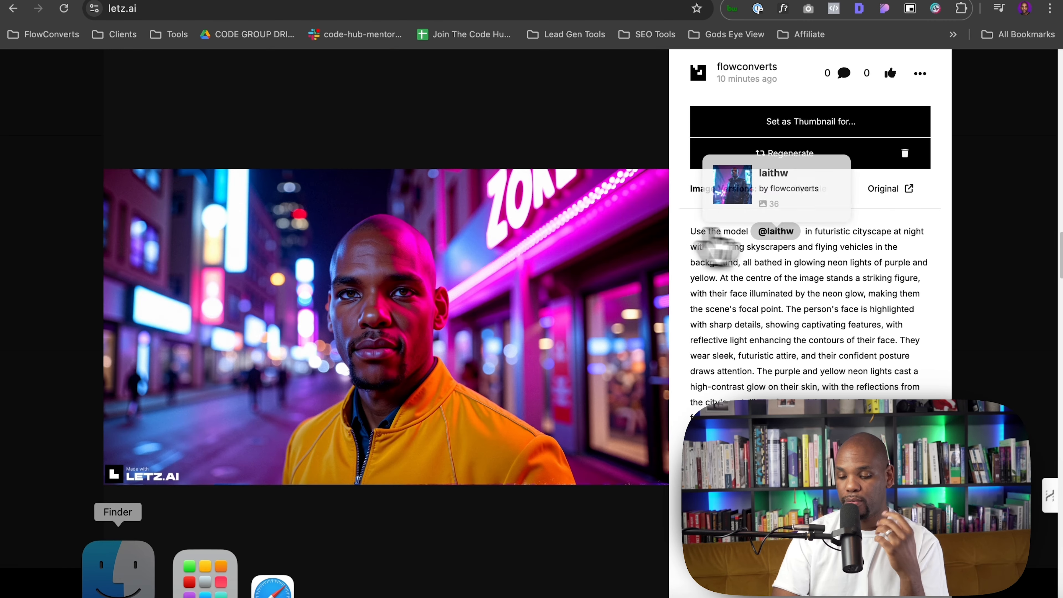
click(1008, 238)
scroll(506, 273, up, 8)
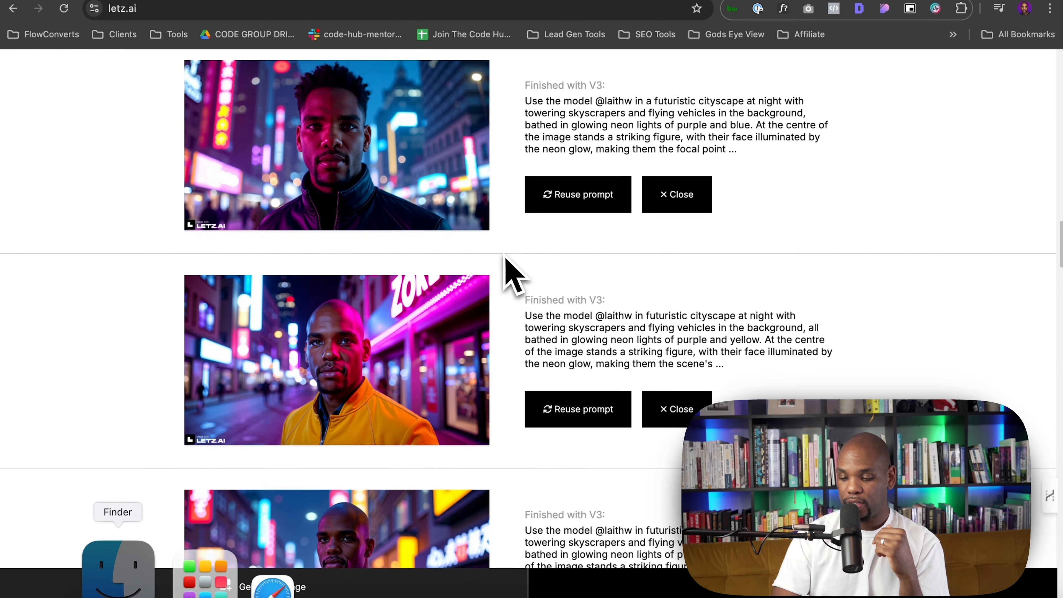
Open the portraits generated from the facial-structure prompt one by one to compare them
click(437, 362)
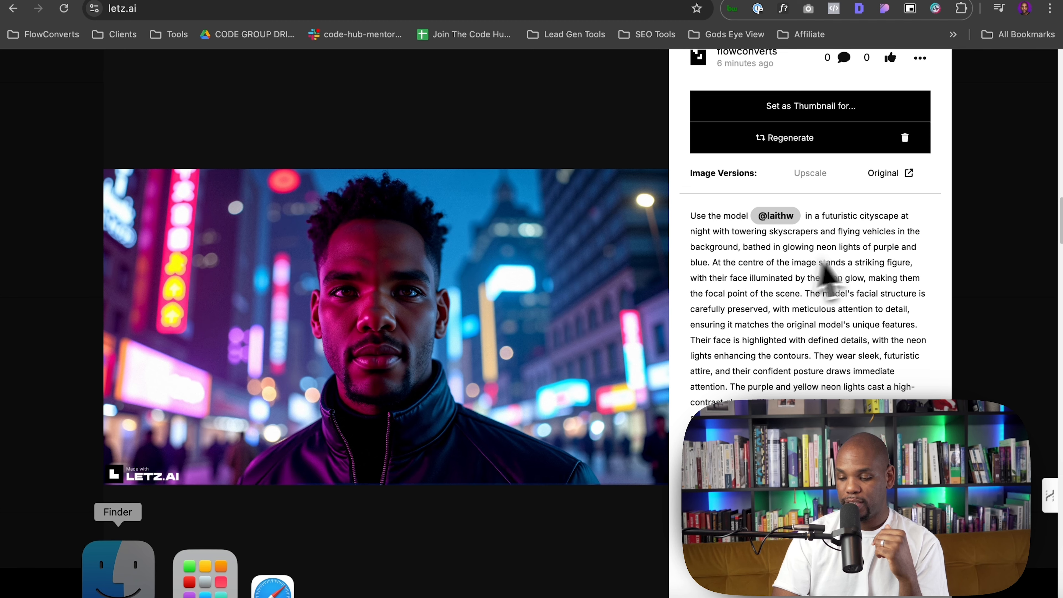
click(987, 227)
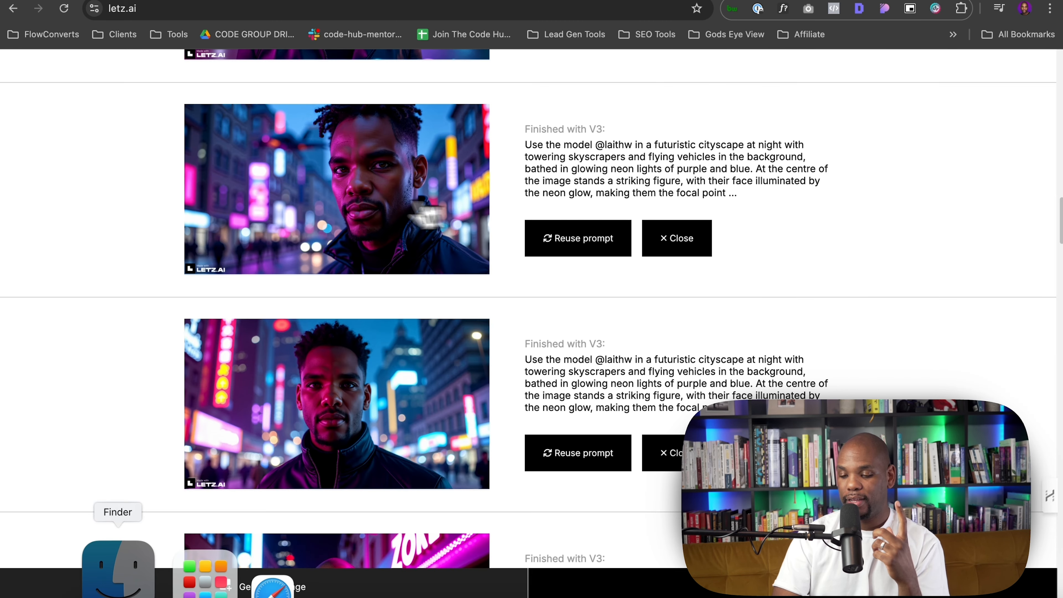
click(439, 218)
click(1021, 216)
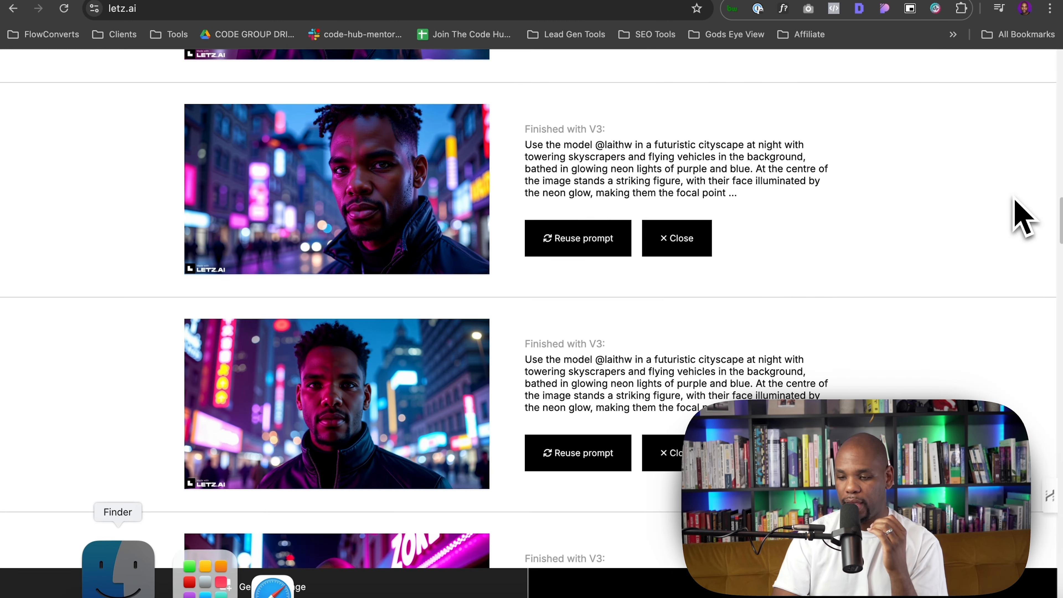
scroll(485, 237, down, 3)
click(364, 299)
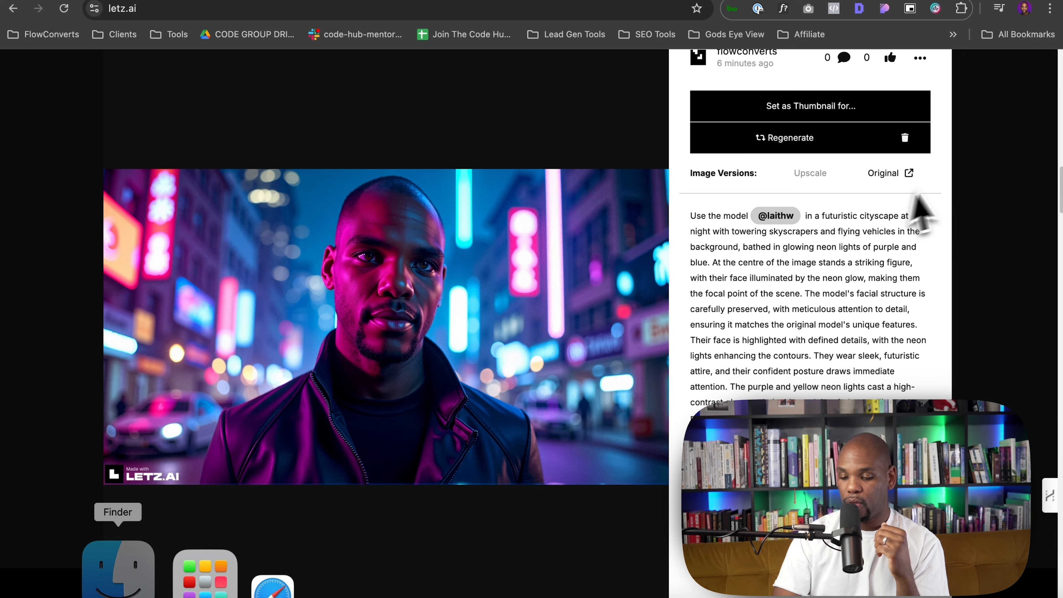
click(980, 178)
scroll(397, 184, up, 3)
click(352, 218)
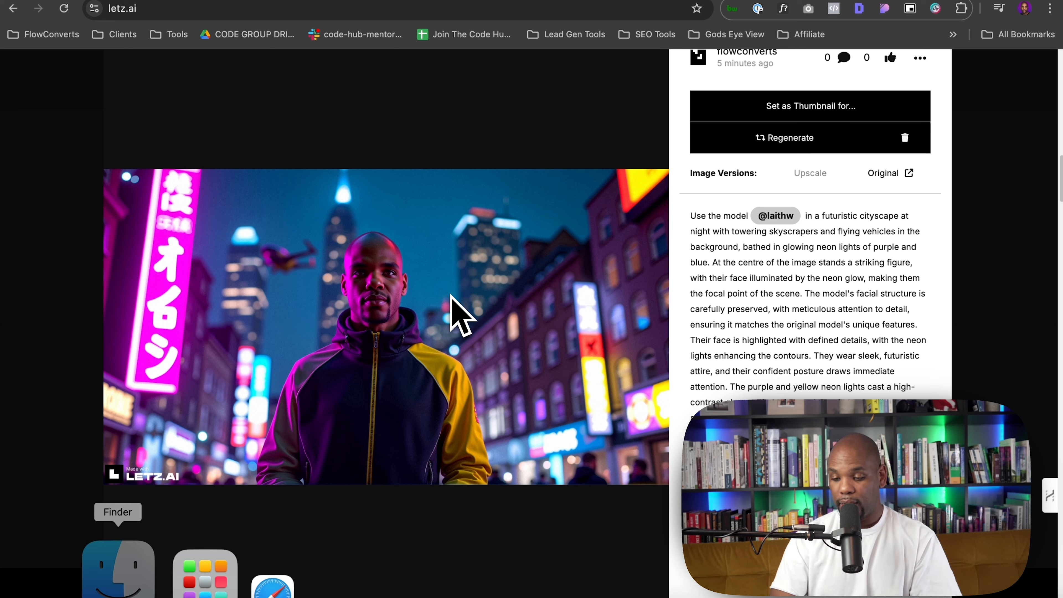
scroll(465, 250, up, 5)
scroll(465, 249, down, 5)
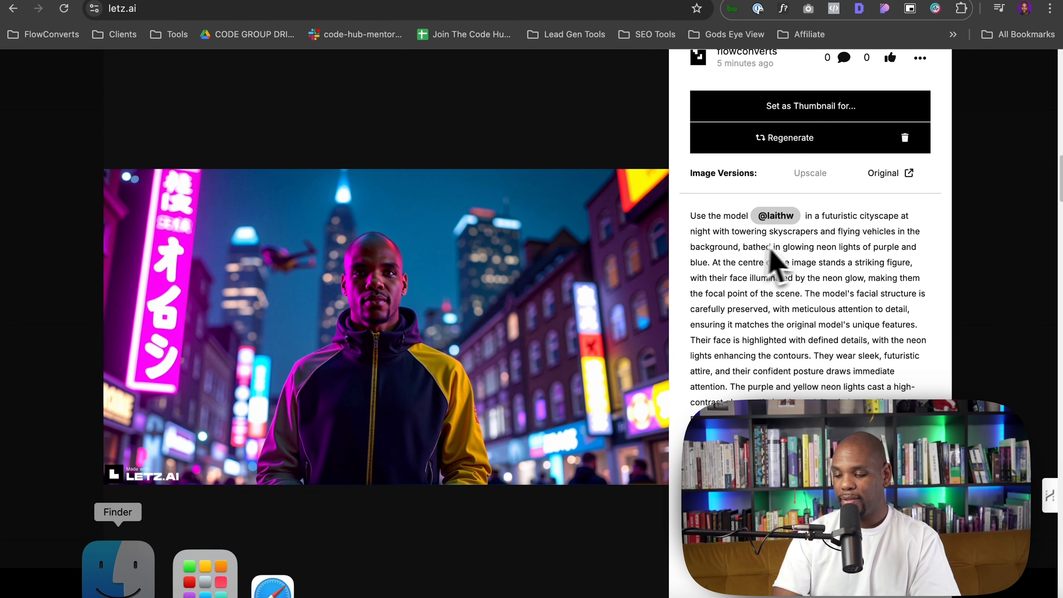
Force quit Photoshop from the dock
click(898, 175)
click(542, 201)
click(543, 225)
key(super+Left)
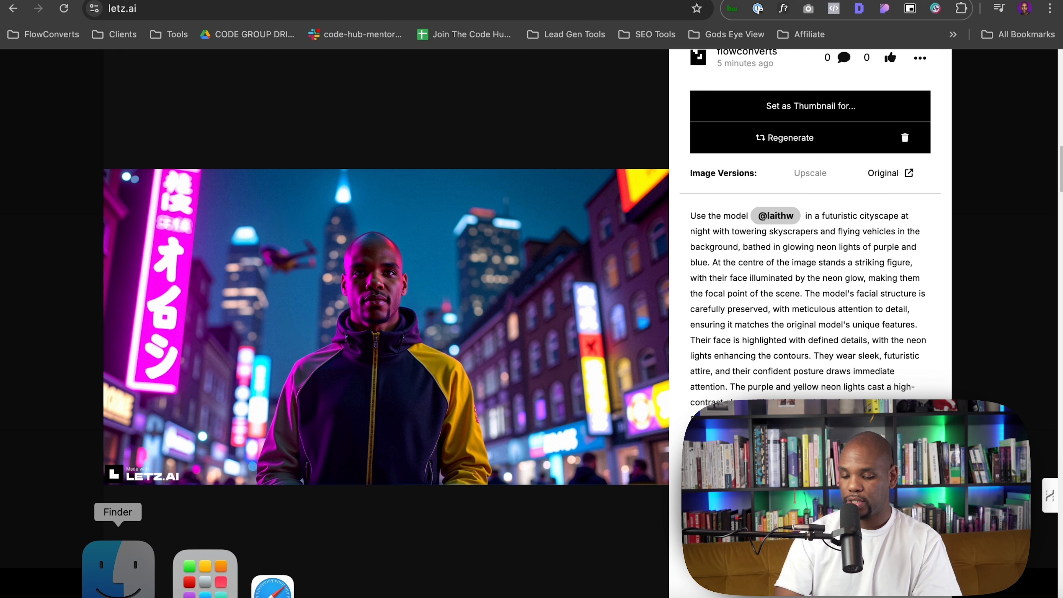
click(430, 586)
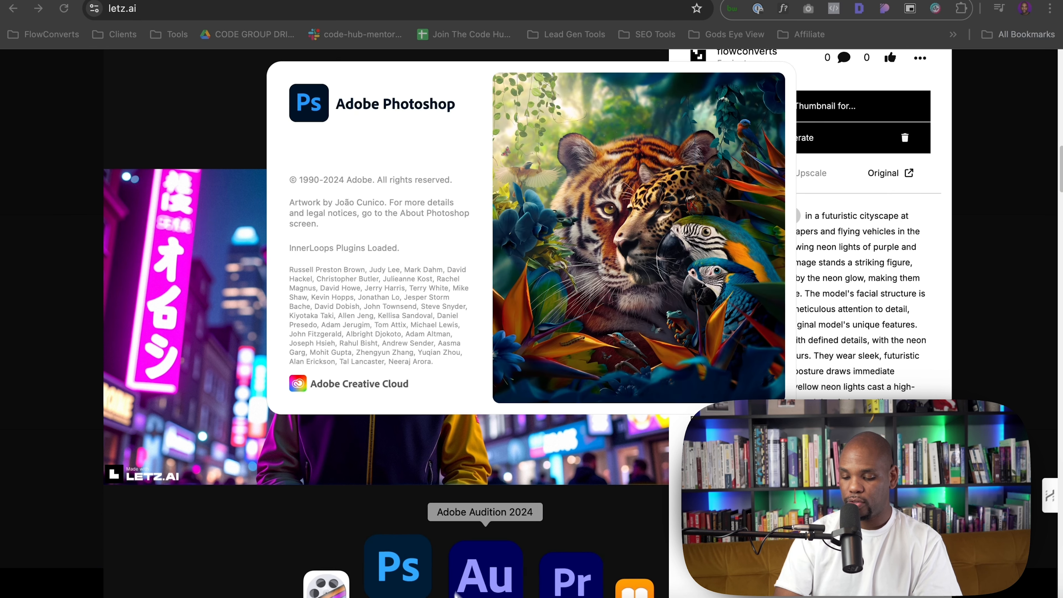
right_click(471, 577)
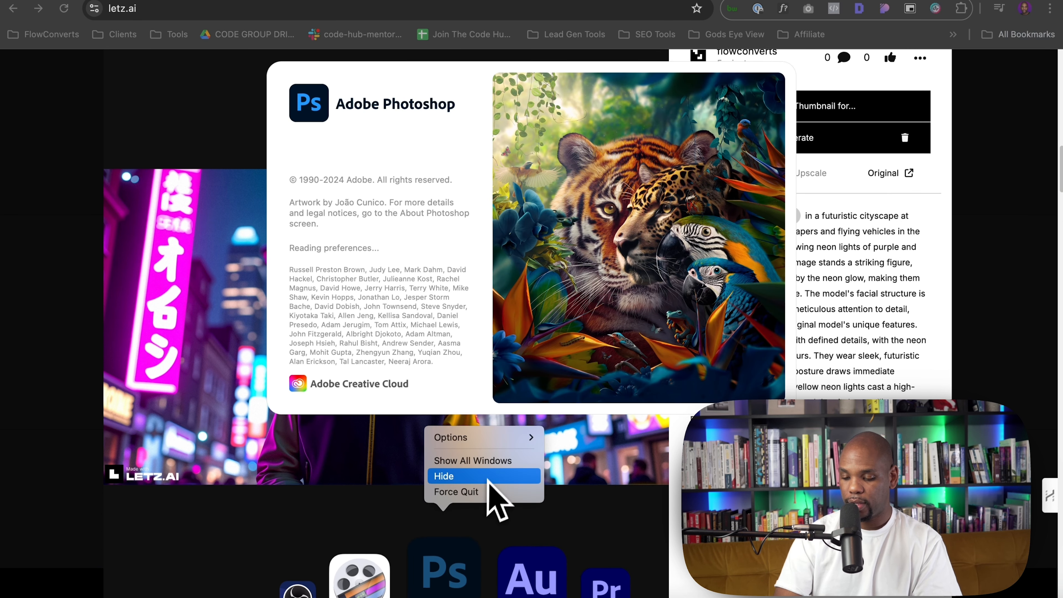
click(490, 492)
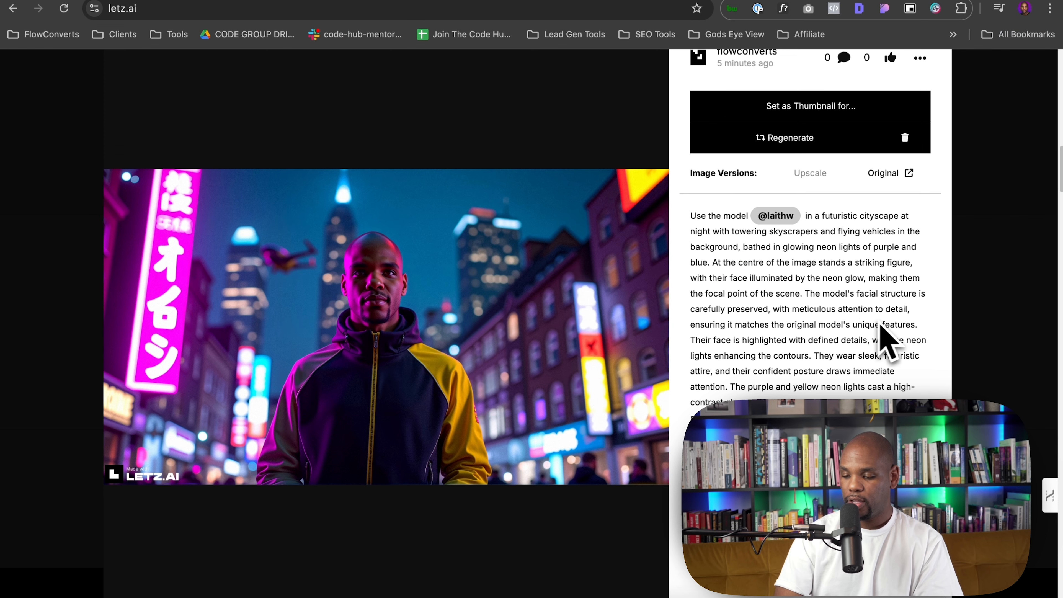
Open the yellow-jacket portrait's original image and save it to the Downloads folder
click(883, 173)
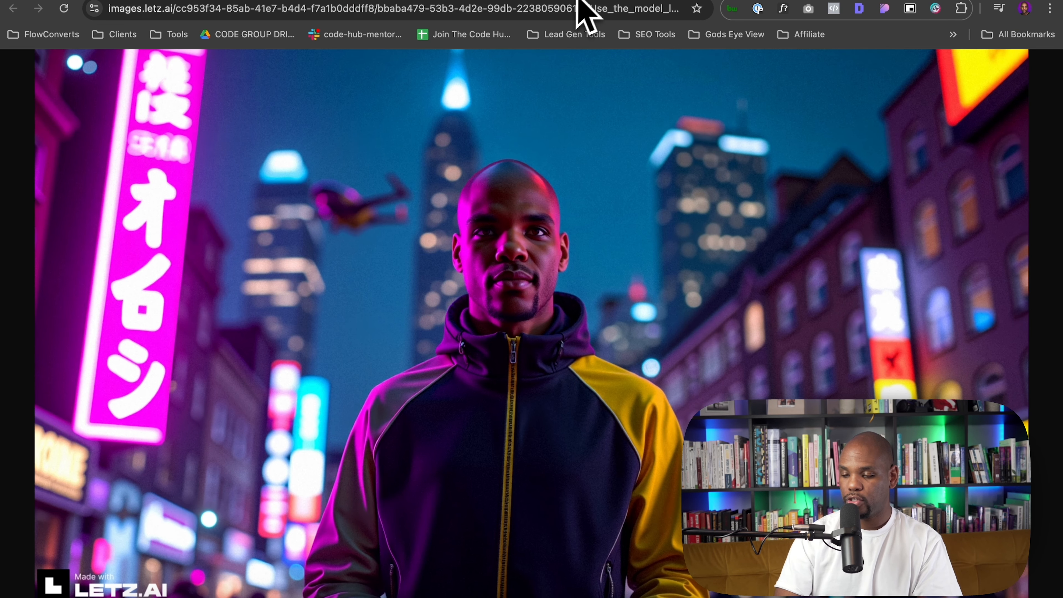
right_click(524, 180)
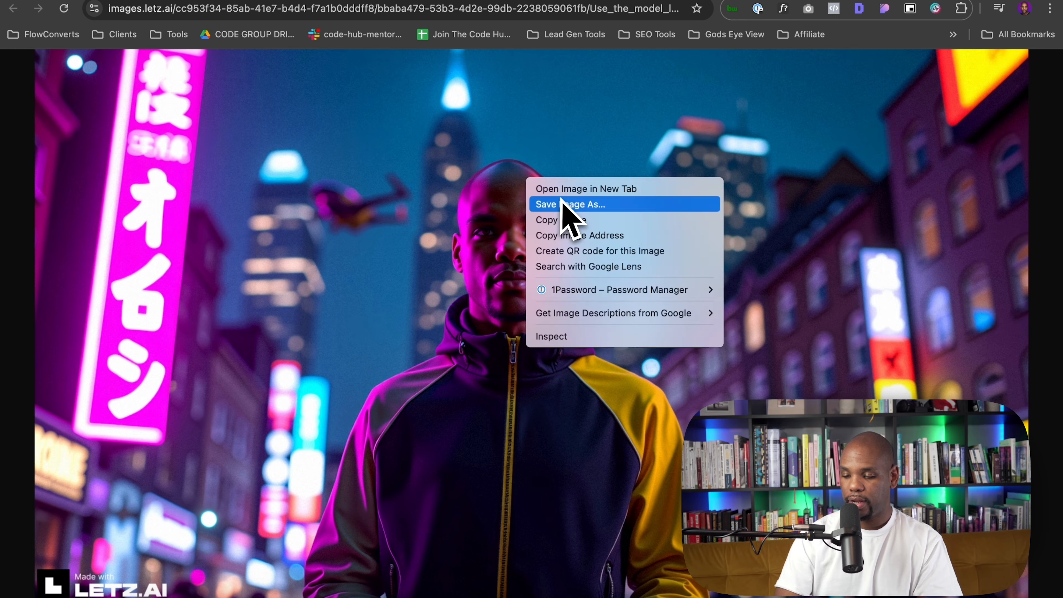
click(561, 200)
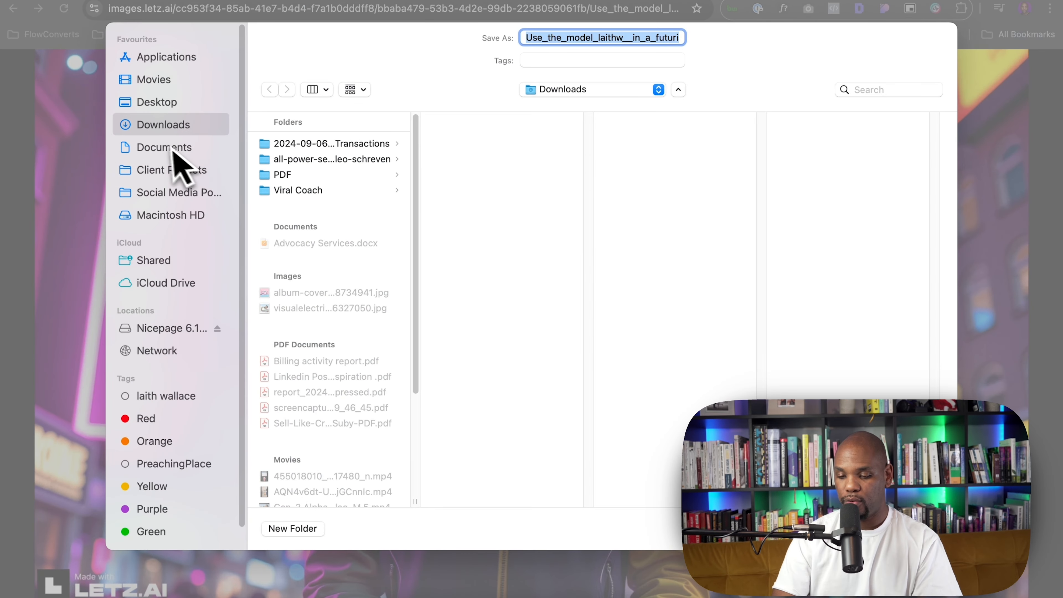
click(167, 84)
key(Return)
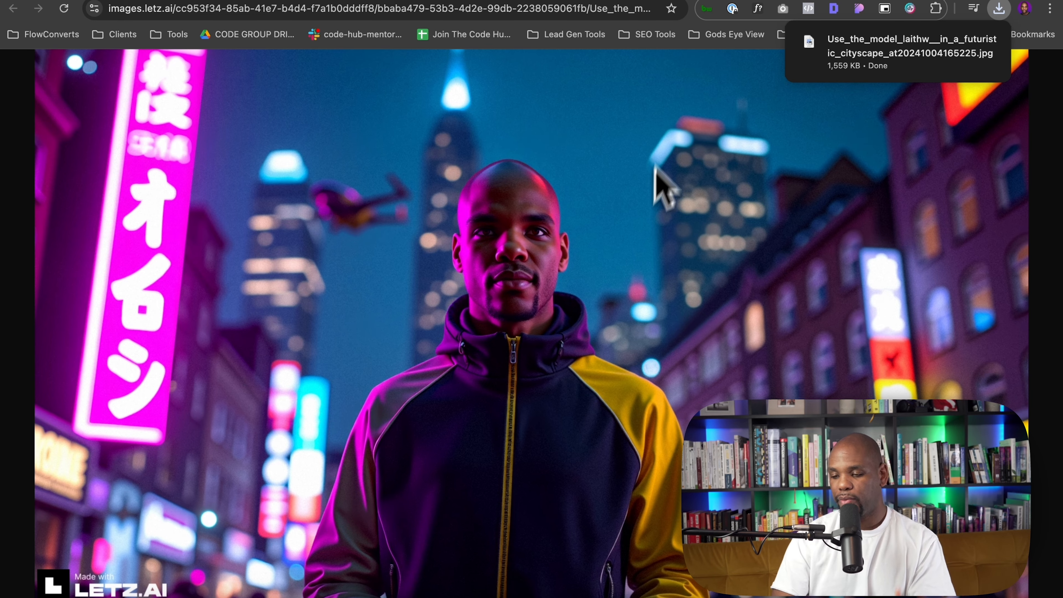
Save the purple-jacket portrait from the other open tab into the Movies folder
click(619, 0)
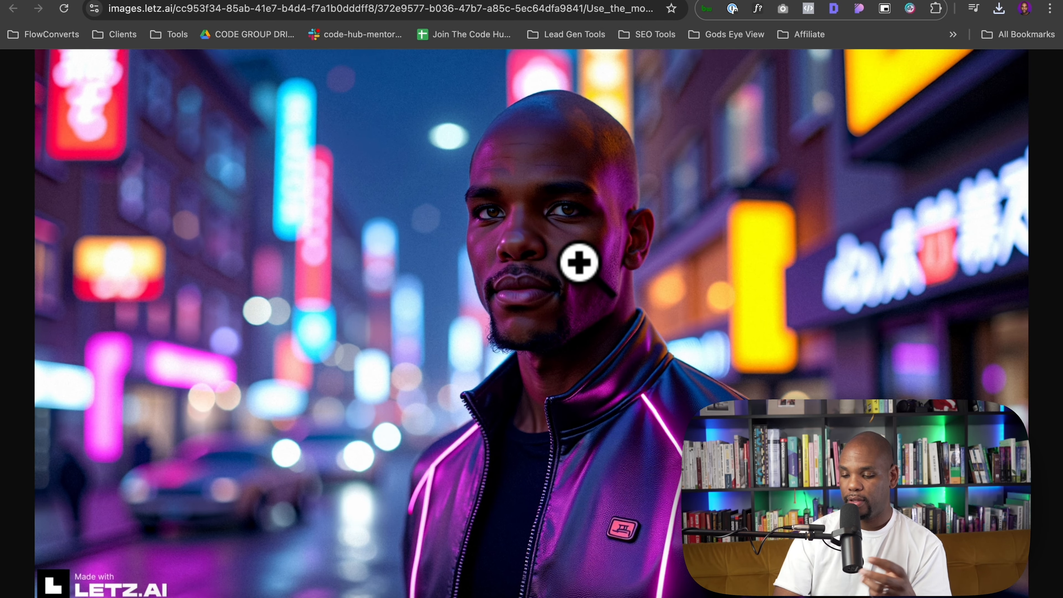
key(super+s)
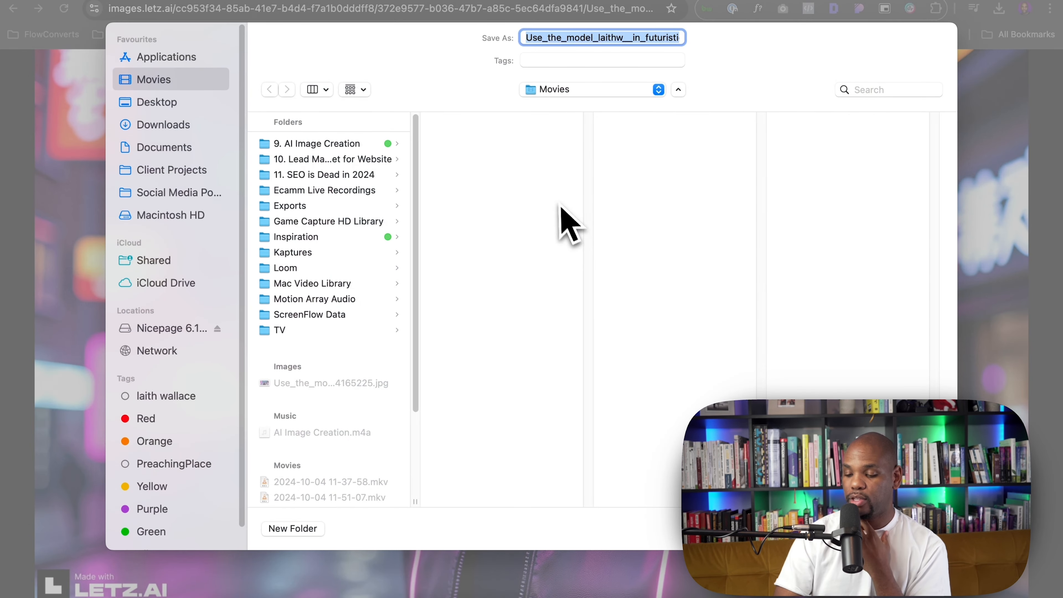
key(Return)
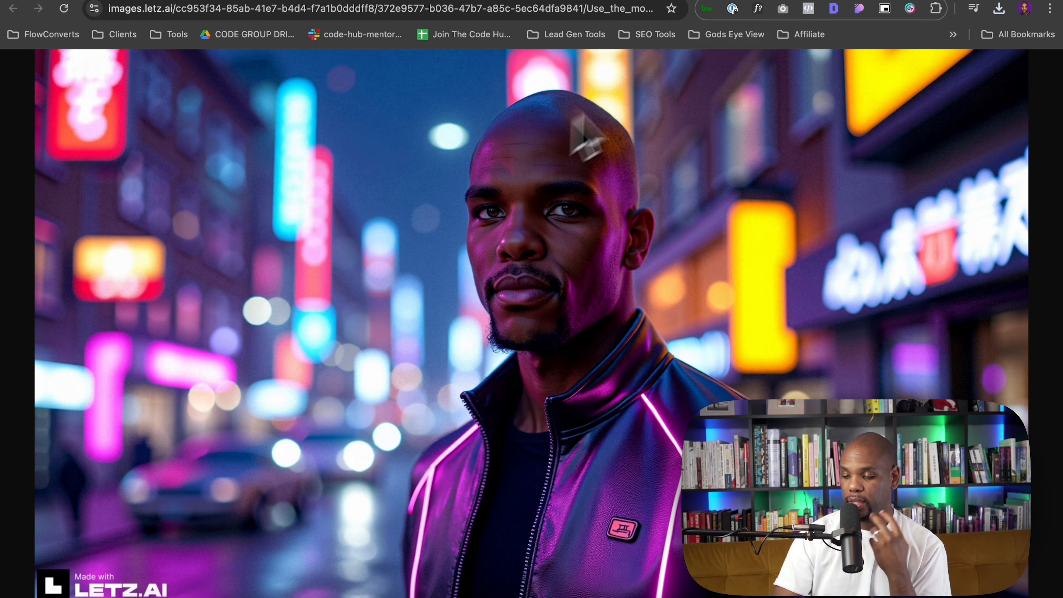
Open Runway's Generative Video tool and upload the yellow-jacket portrait from the Movies folder as the input image
click(814, 0)
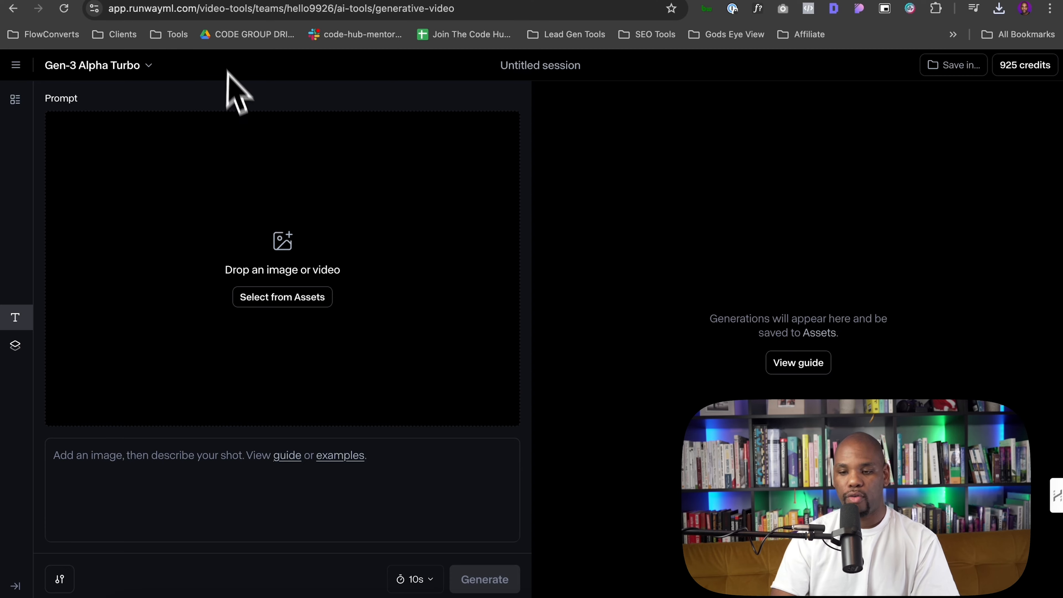
click(16, 65)
click(51, 99)
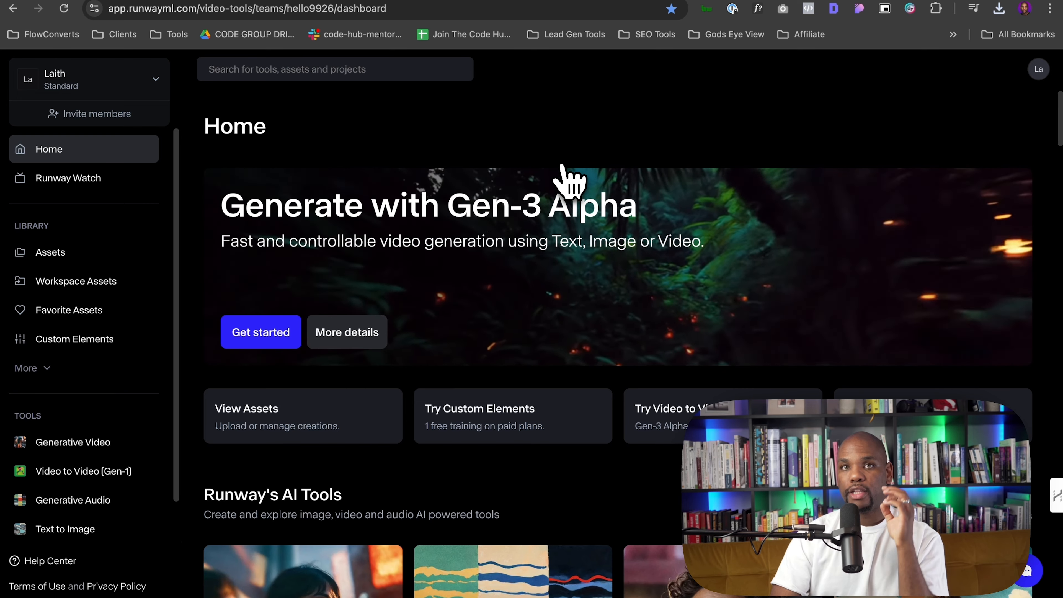
click(86, 449)
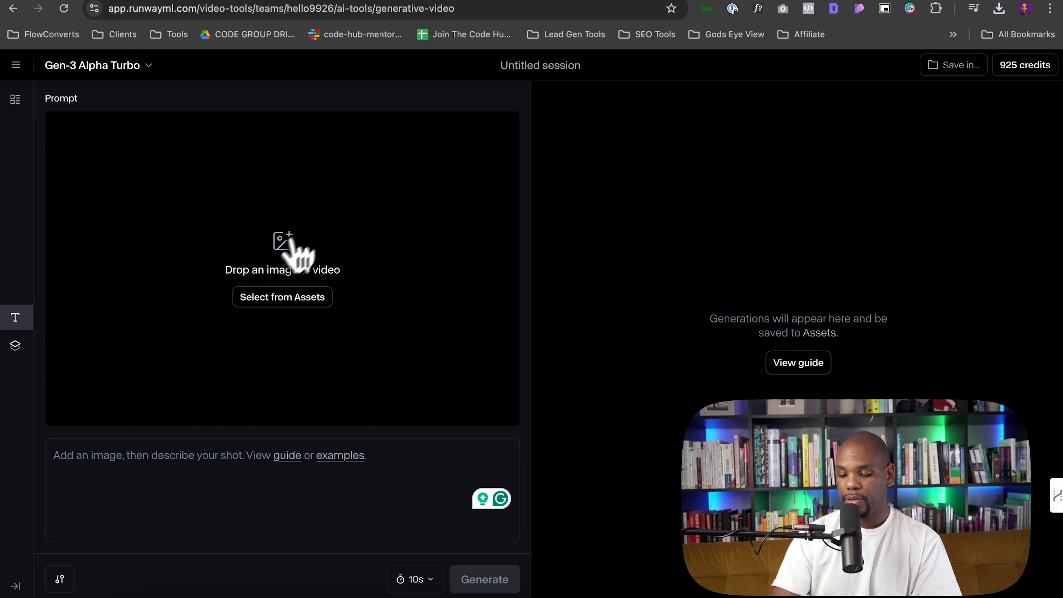
click(311, 309)
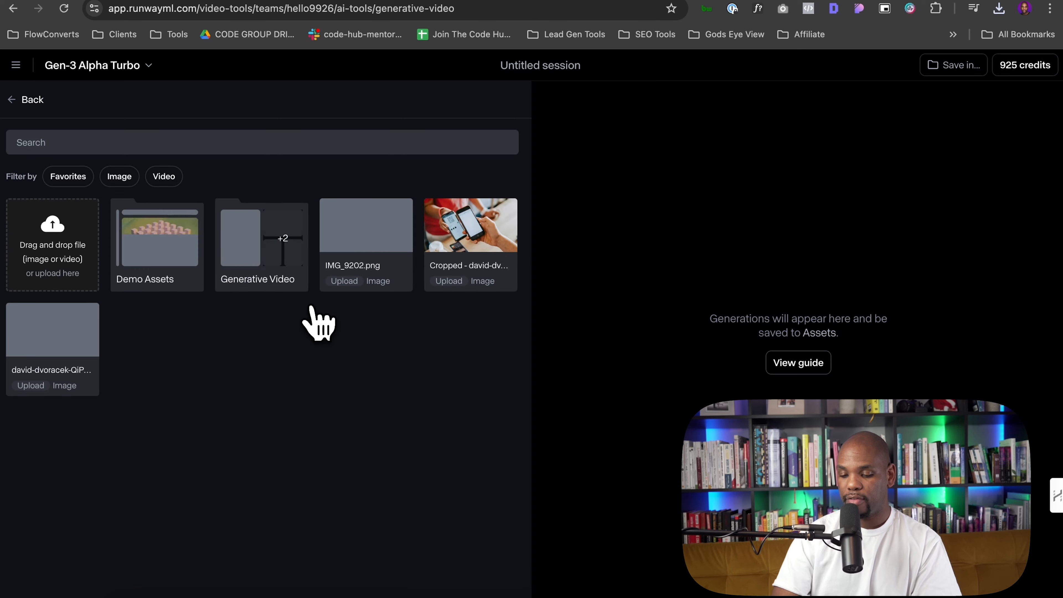
click(83, 272)
scroll(333, 251, down, 5)
scroll(337, 272, up, 3)
scroll(340, 273, up, 3)
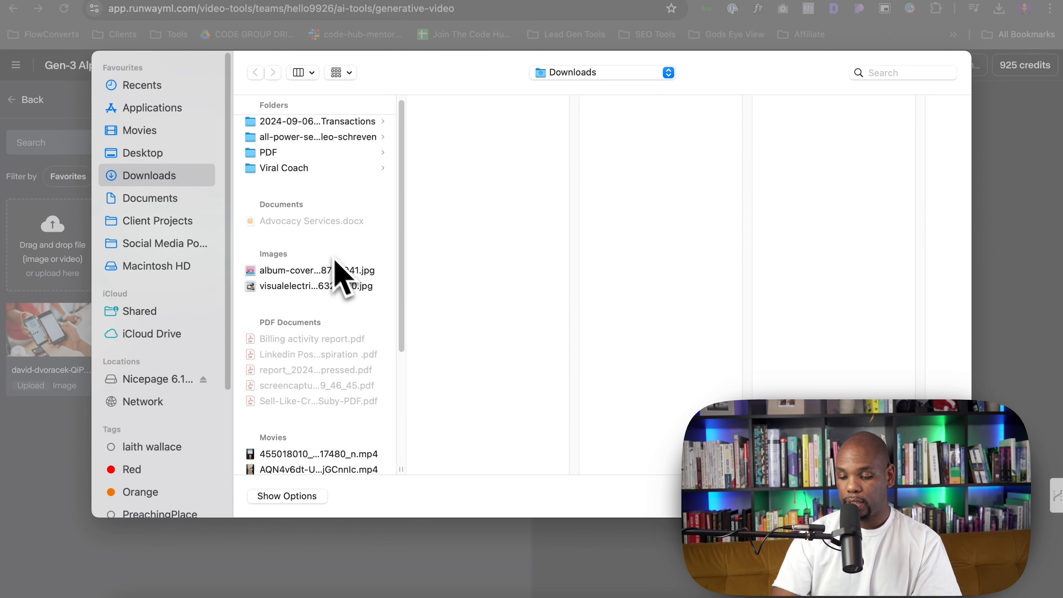
click(131, 136)
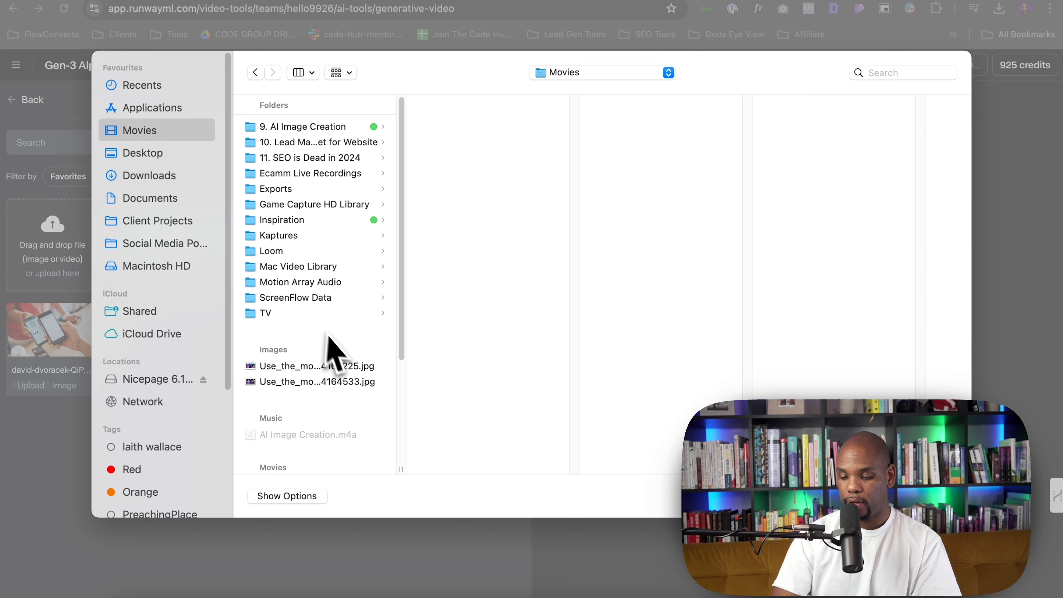
click(379, 365)
click(379, 382)
double_click(378, 366)
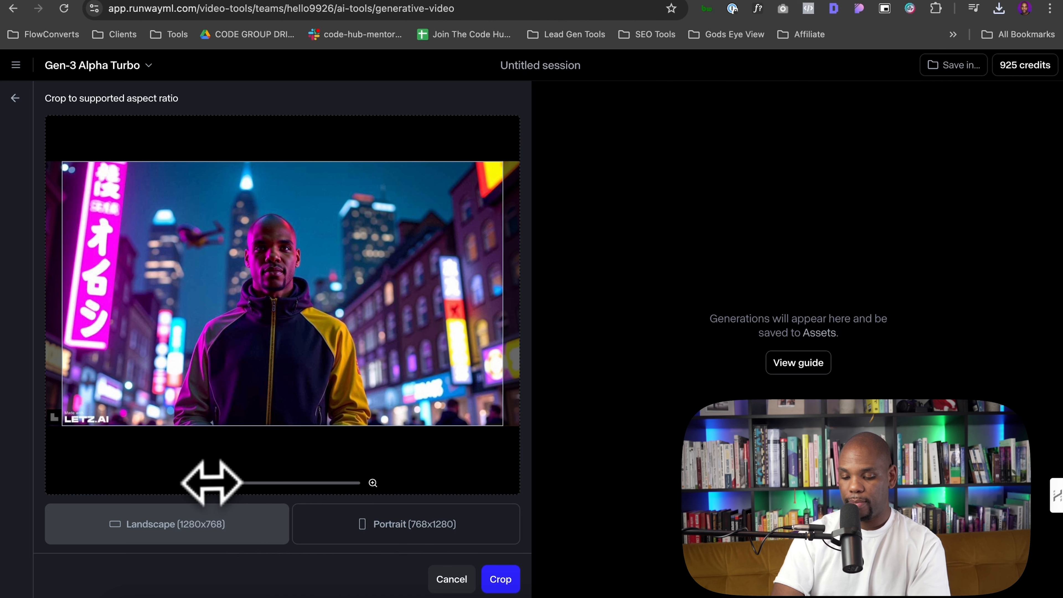
Crop the uploaded portrait to the Landscape (1280x768) aspect ratio, adjusting zoom and framing
drag(211, 483, 217, 484)
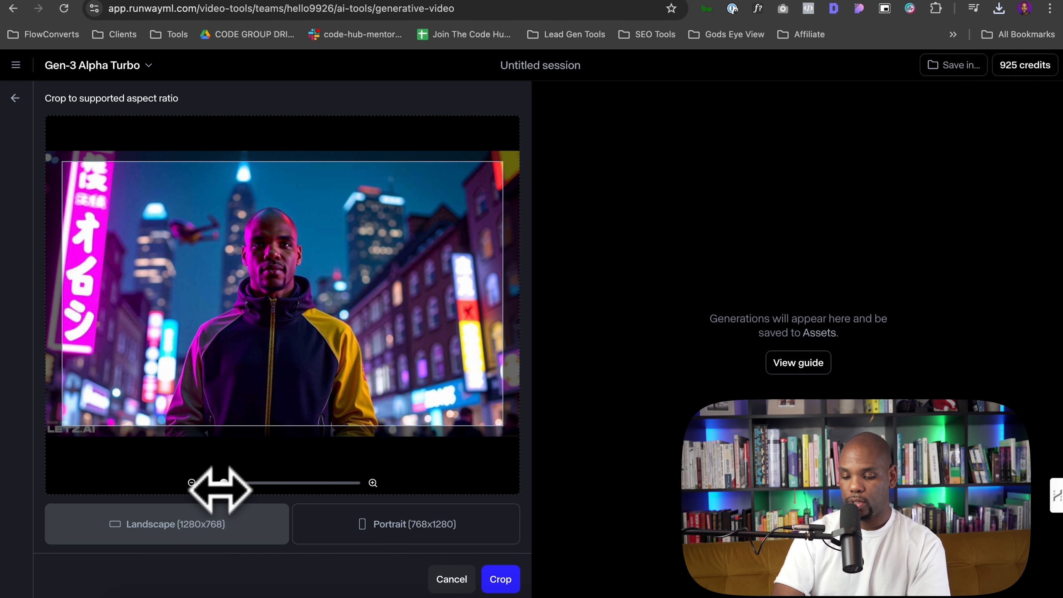
mouse_move(197, 390)
mouse_down()
mouse_move(192, 406)
mouse_move(199, 396)
mouse_up()
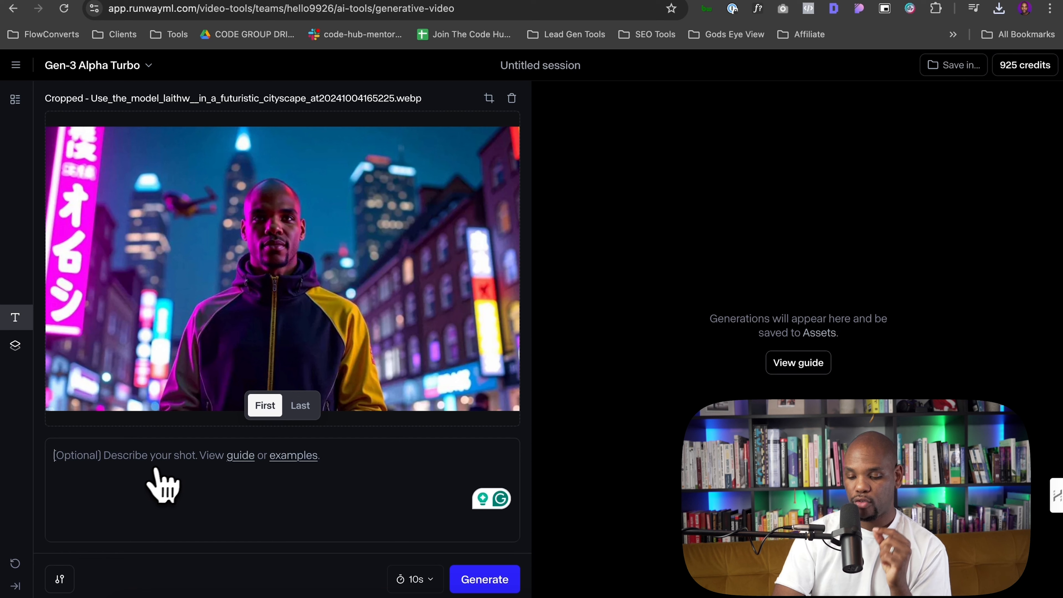
Open the Gen-3 Alpha Prompting Guide and select its text to copy it
click(252, 458)
scroll(654, 355, down, 1)
drag(318, 296, 499, 400)
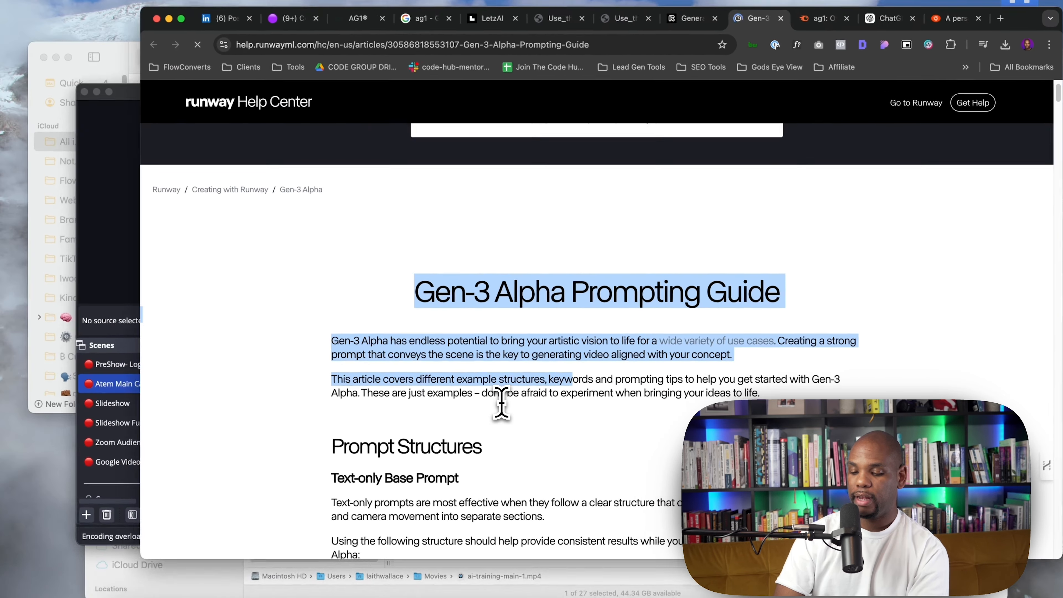
click(456, 328)
drag(414, 291, 598, 441)
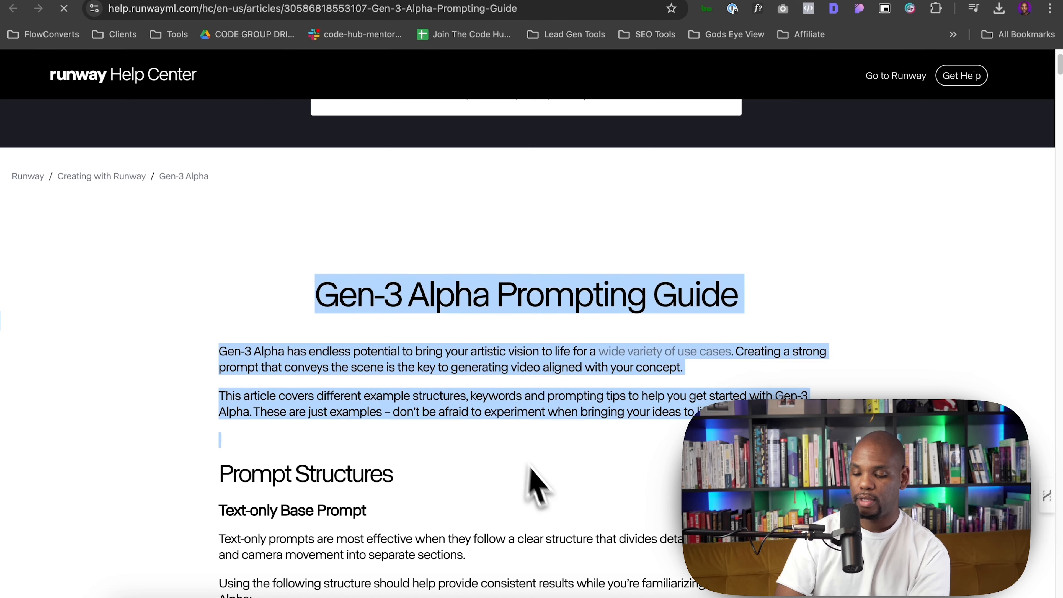
drag(530, 467, 404, 332)
scroll(527, 508, down, 20)
scroll(526, 505, down, 20)
scroll(526, 505, down, 20)
scroll(526, 507, down, 20)
scroll(525, 504, down, 10)
scroll(525, 501, up, 11)
scroll(492, 424, down, 6)
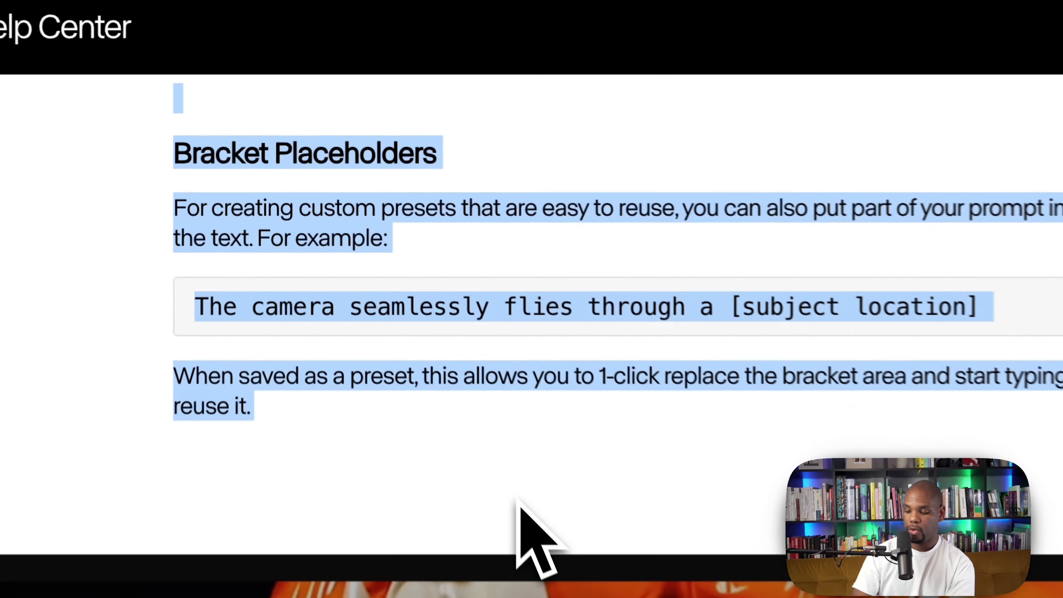
scroll(518, 501, down, 12)
scroll(517, 501, up, 10)
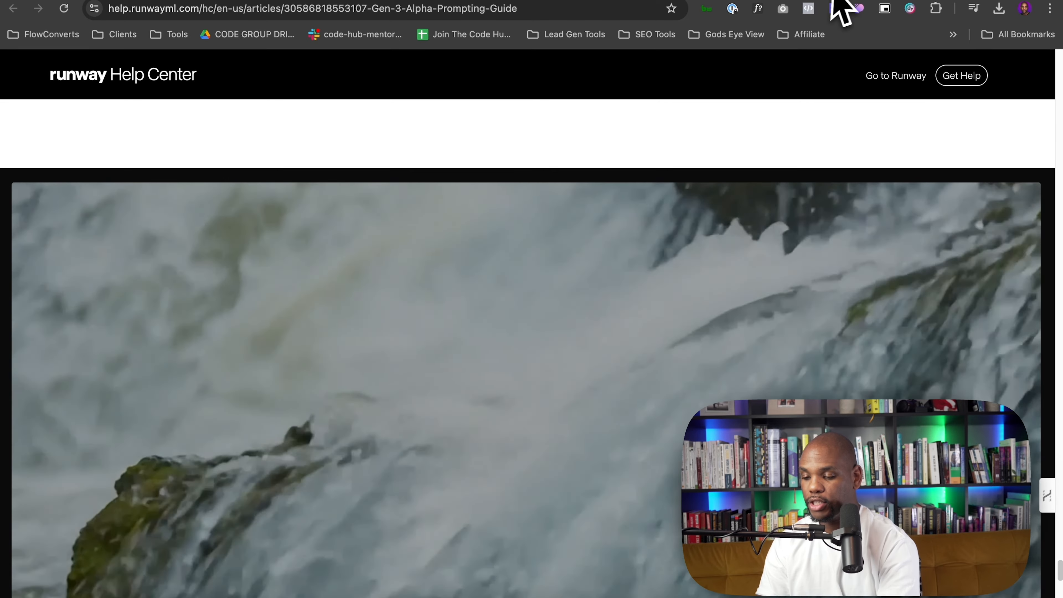
Send ChatGPT a message saying an image to describe is coming, followed by the pasted Gen-3 Alpha Prompting Guide
click(836, 1)
click(451, 559)
text(I)
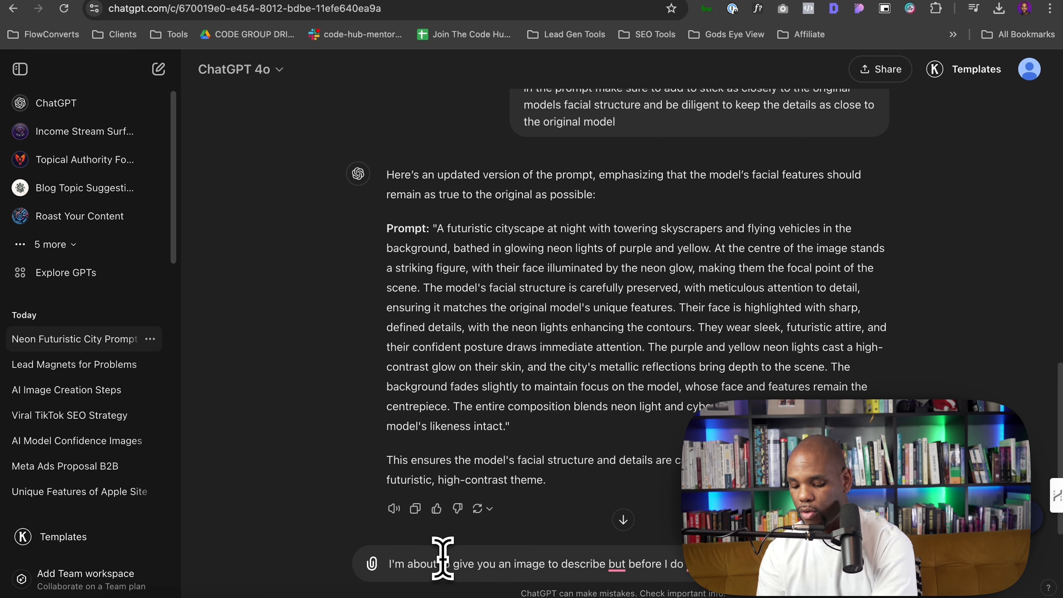
text(creating the description)
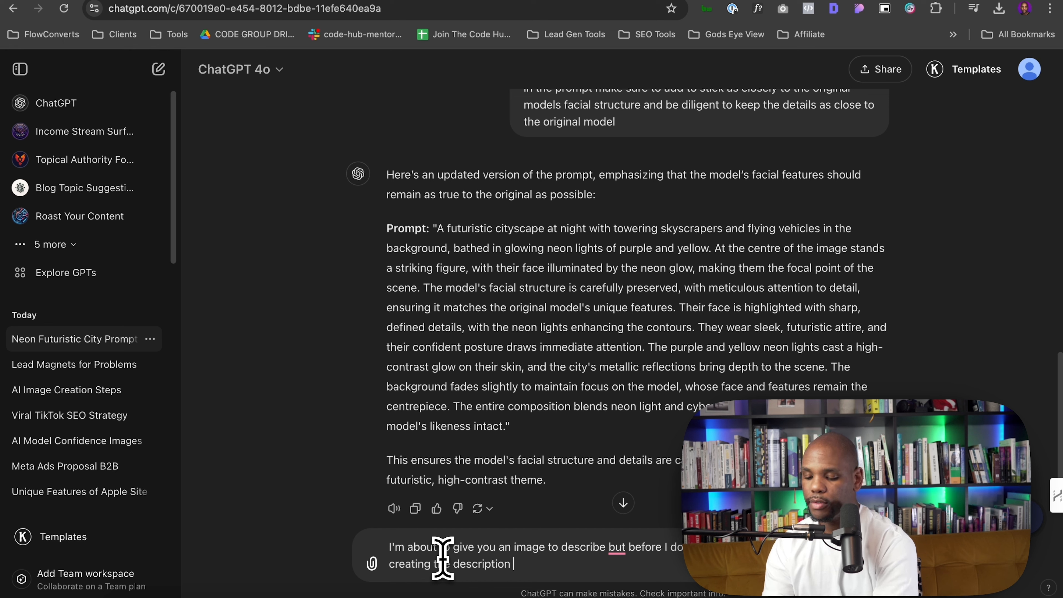
key(shift+Return)
key(shift+Return)
key(ctrl+v)
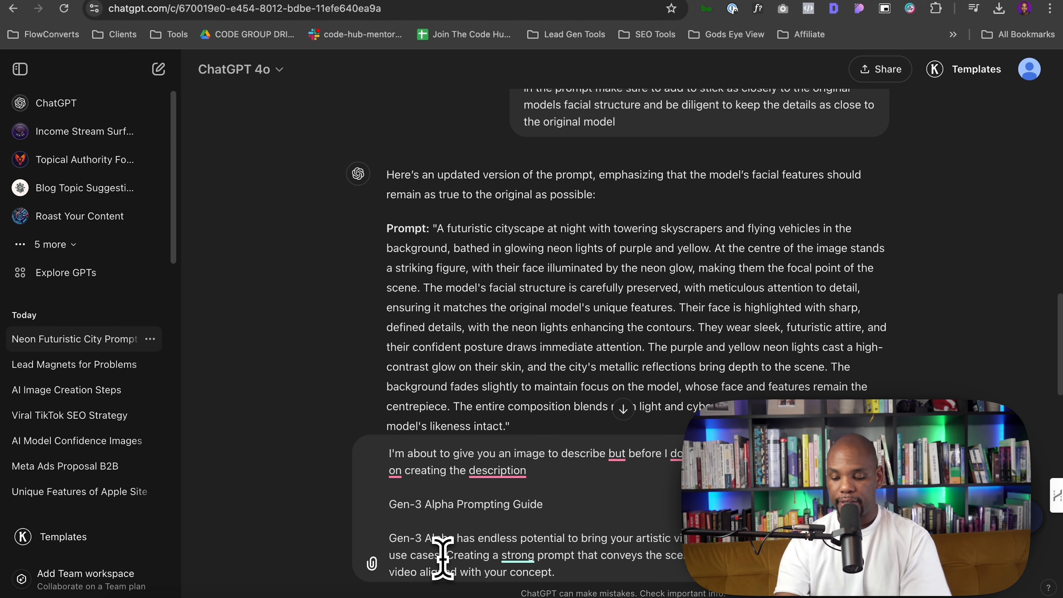
key(Return)
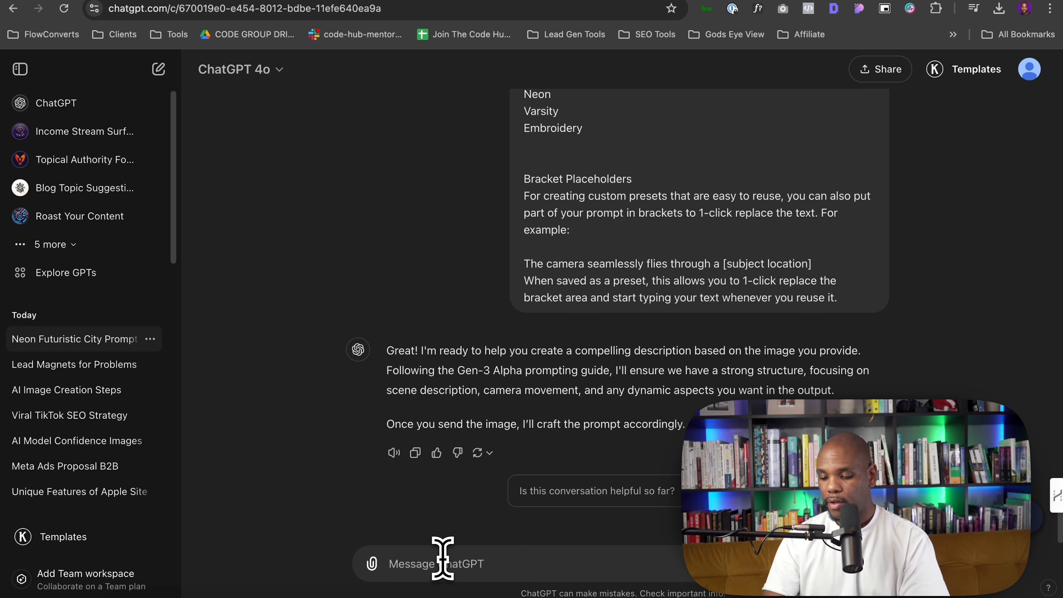
Attach the yellow-jacket portrait from Movies and ask ChatGPT: "Here is the images, no please go ahead and create a description of this image"
click(371, 563)
click(427, 527)
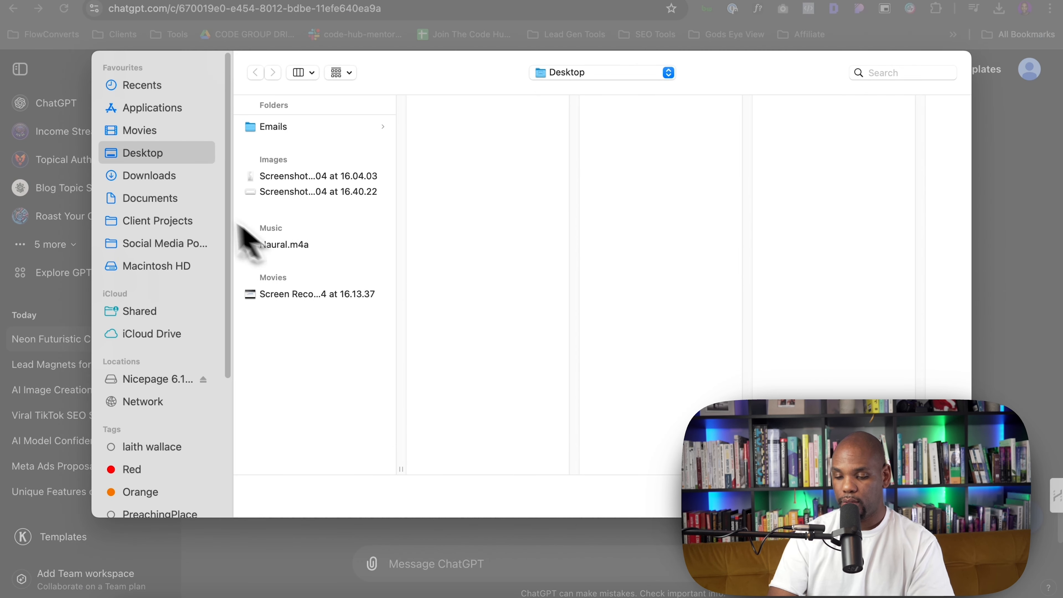
click(178, 131)
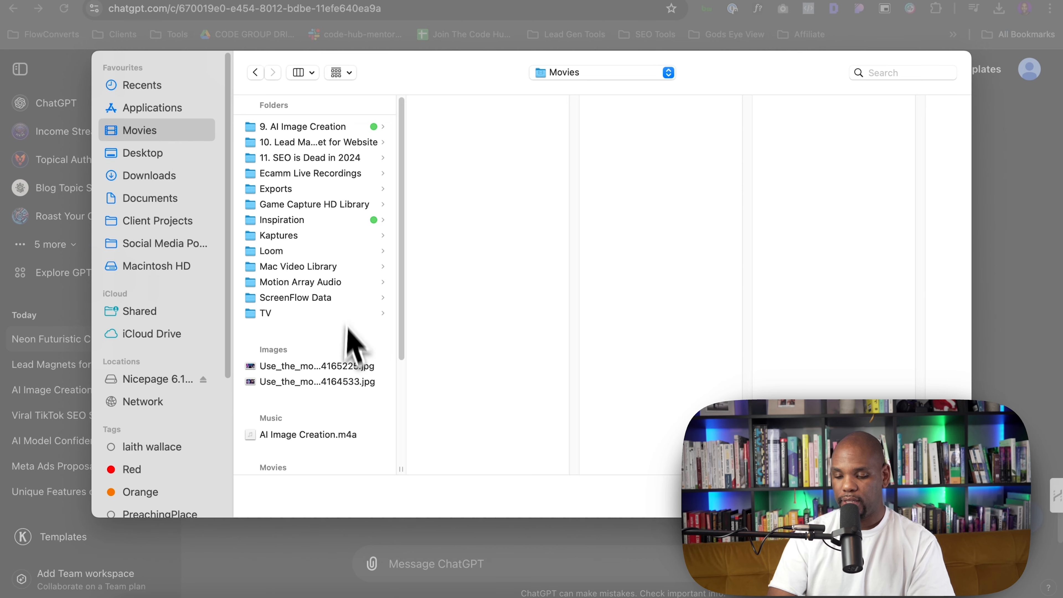
click(349, 367)
double_click(348, 373)
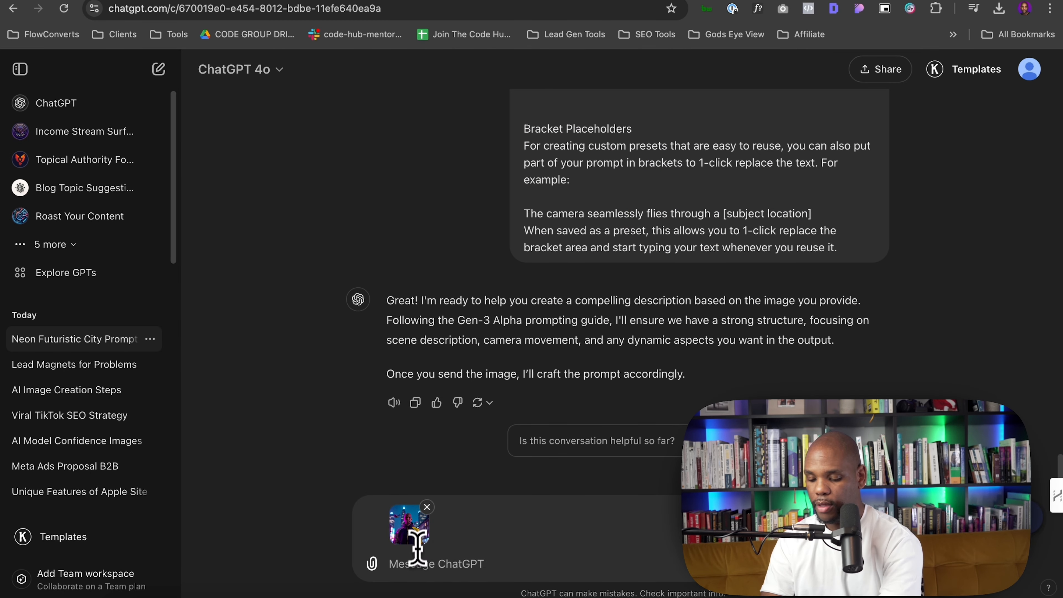
text(He)
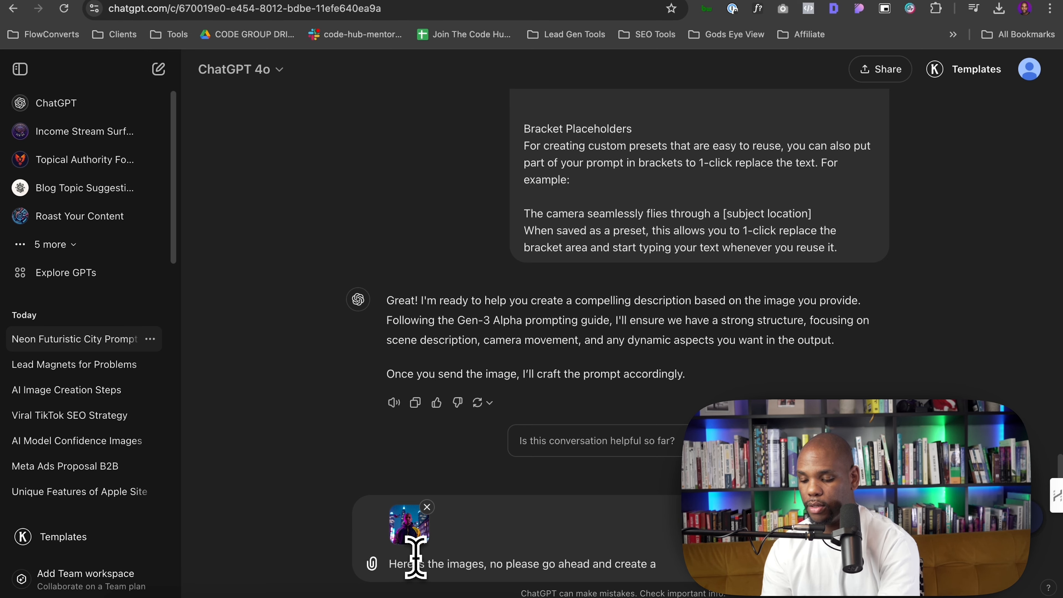
text(desc)
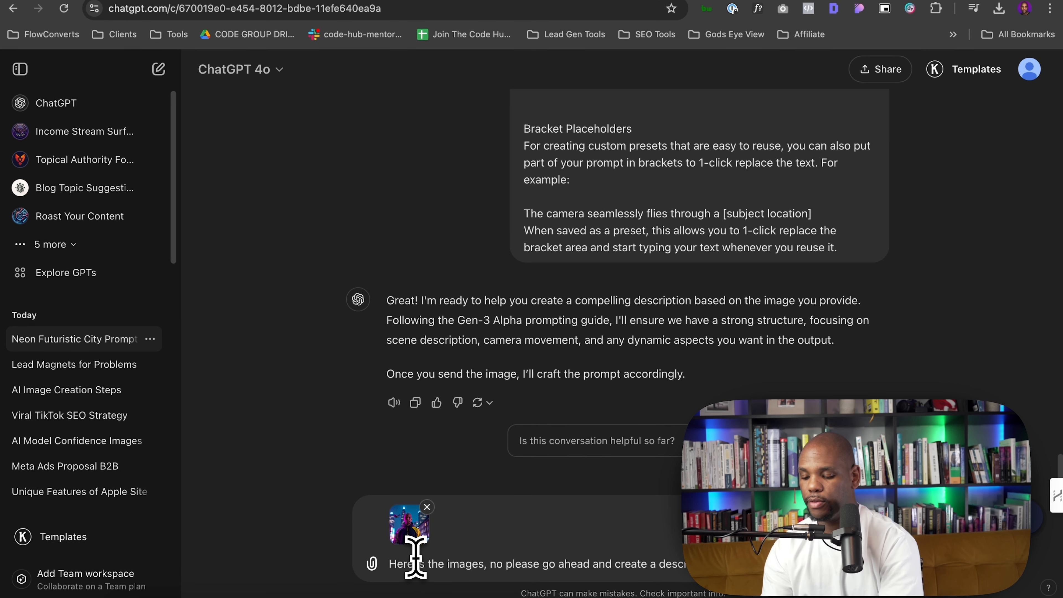
key(Return)
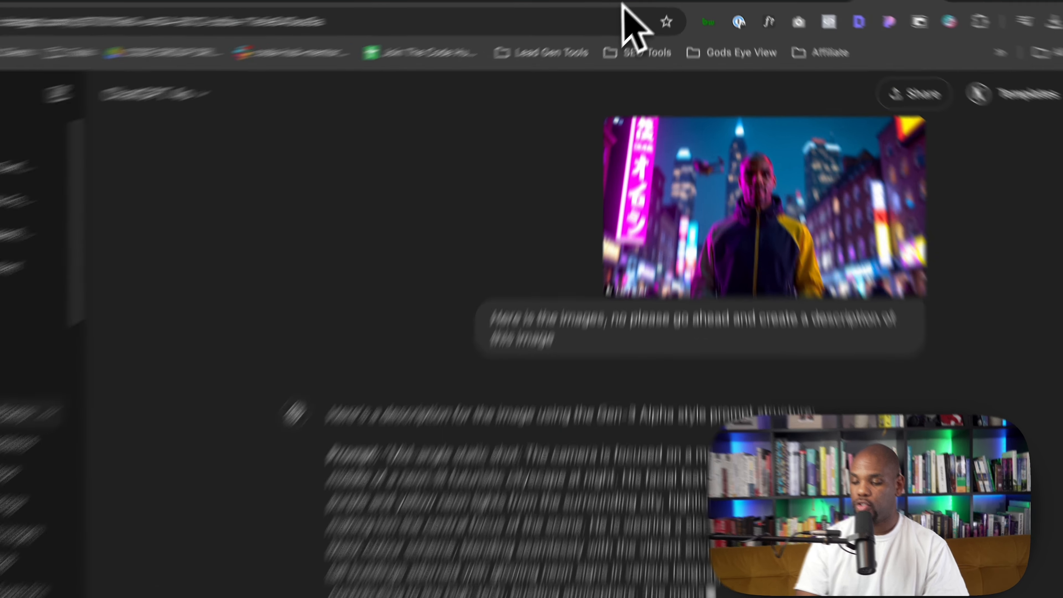
Select and copy the Gen-3 Alpha prompt text that ChatGPT wrote
click(567, 19)
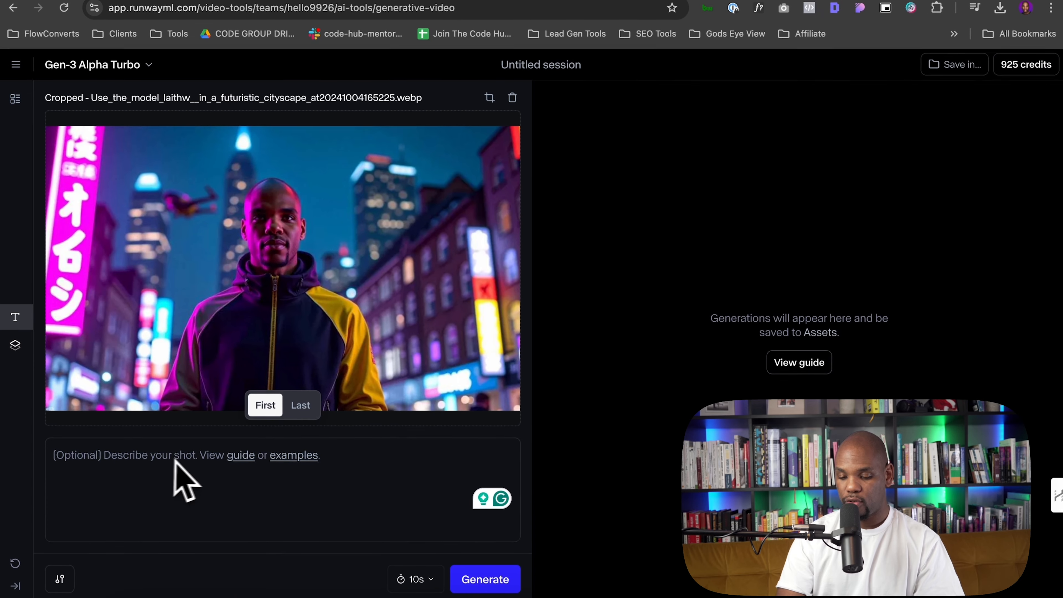
click(872, 2)
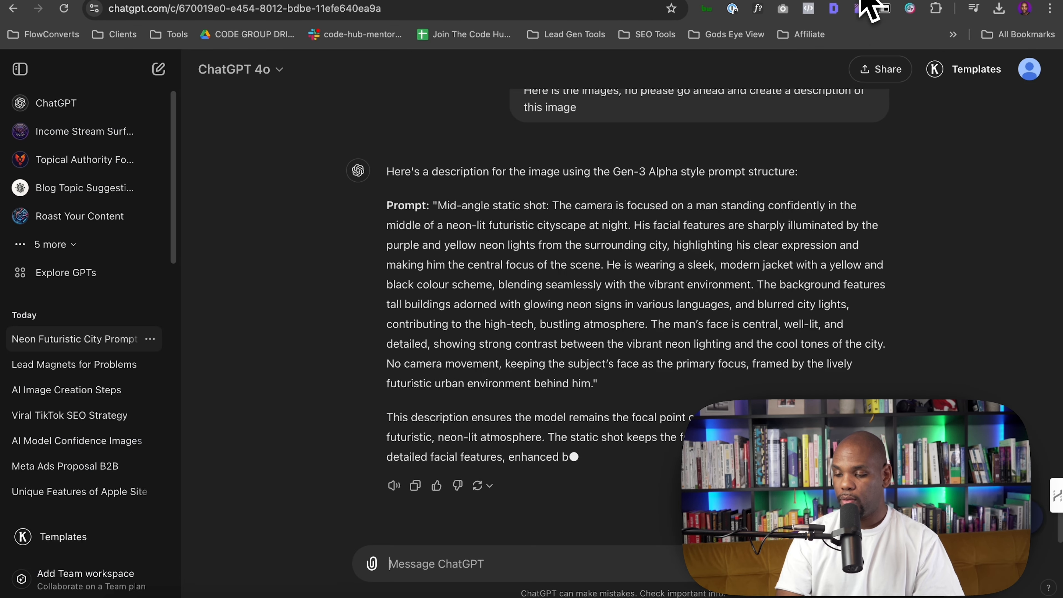
drag(438, 205, 590, 381)
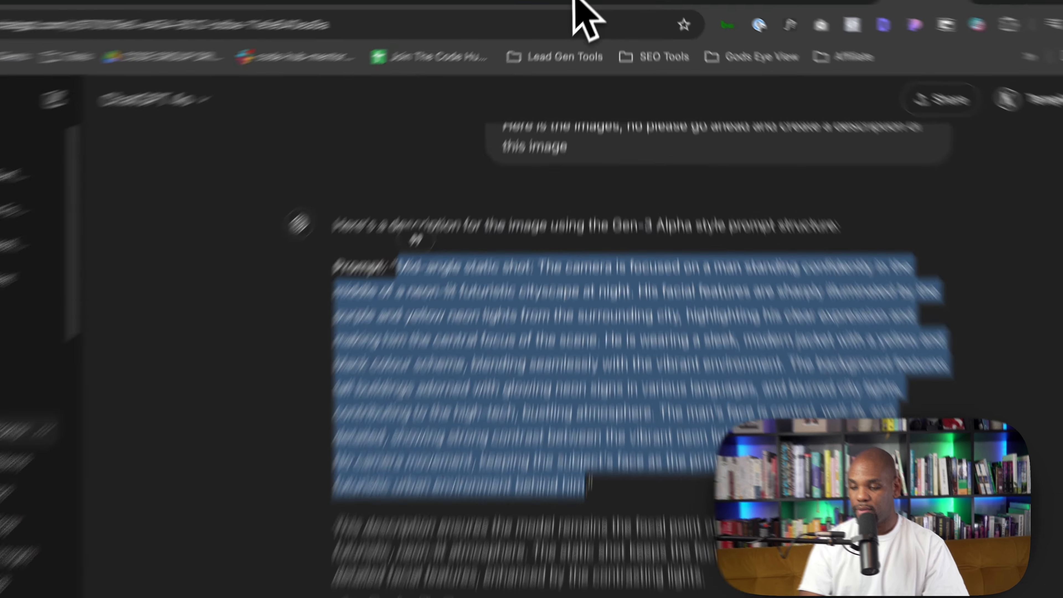
Paste the copied prompt into Runway's shot description and generate a 10s video, closing the preview afterwards
click(622, 24)
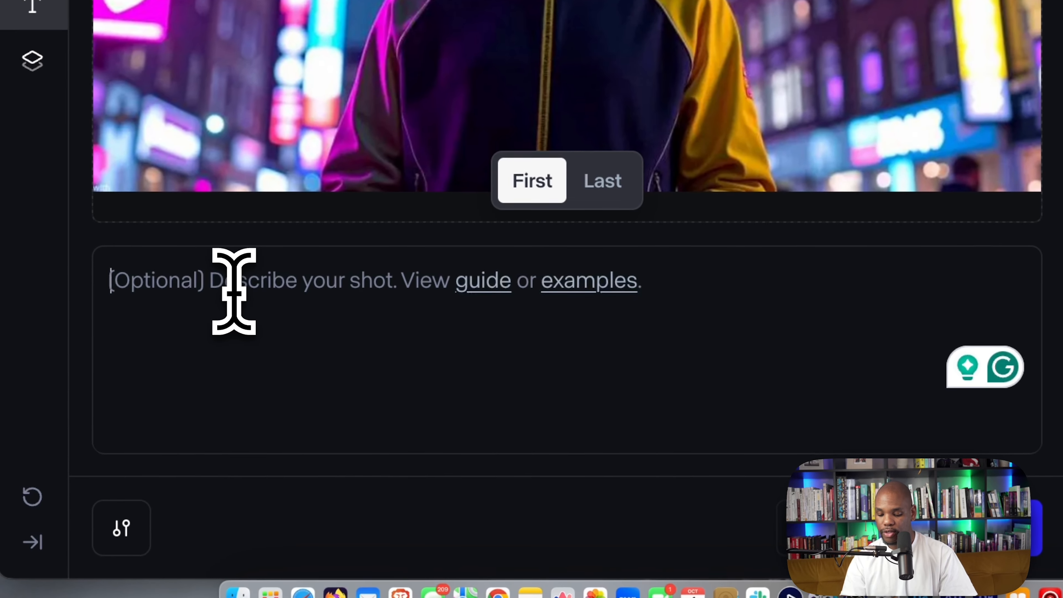
click(232, 289)
key(super+v)
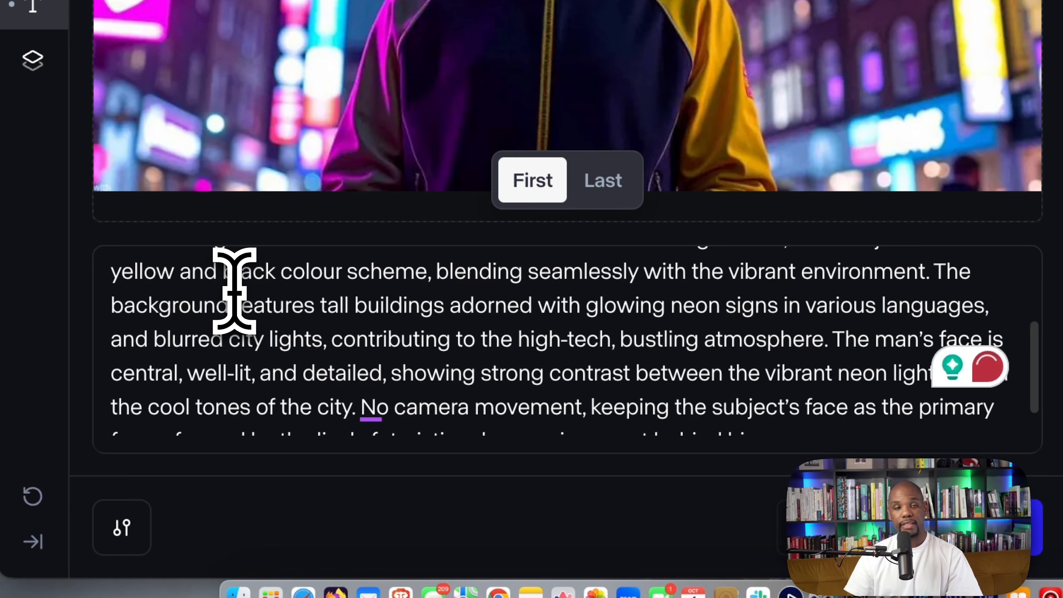
scroll(235, 291, up, 4)
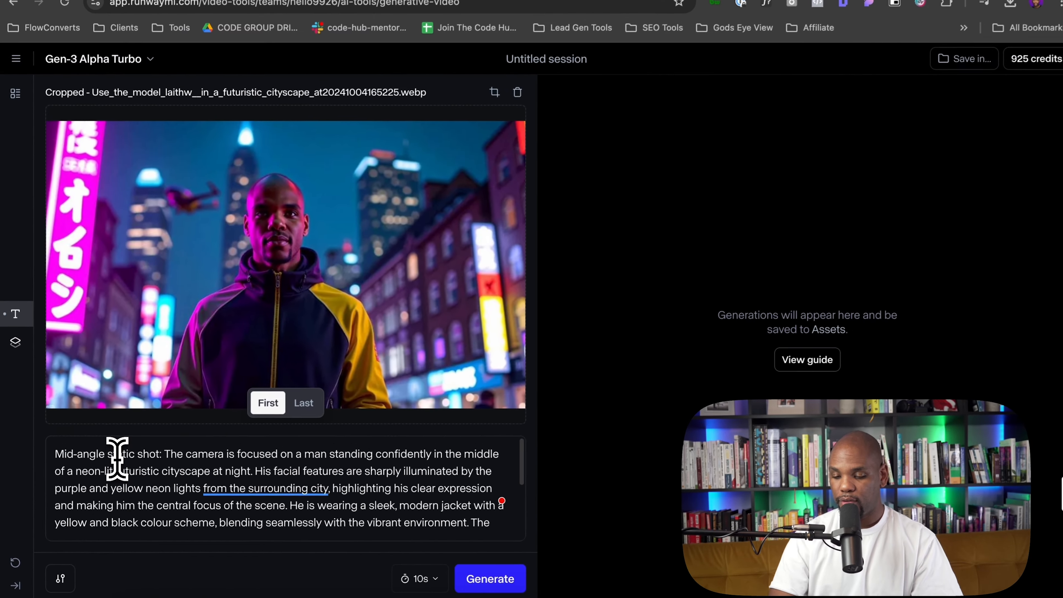
scroll(117, 458, down, 5)
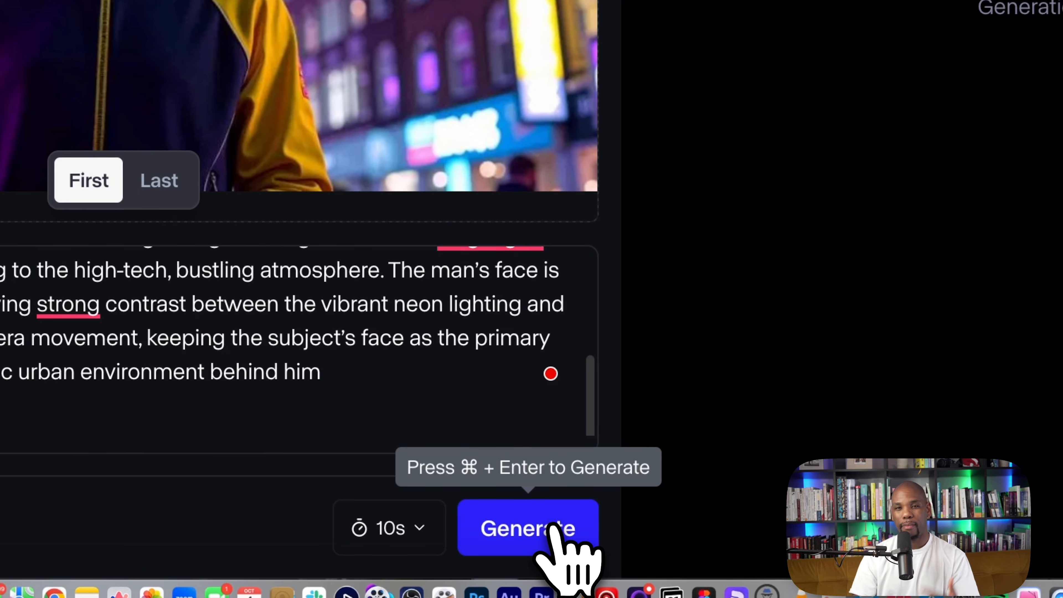
click(481, 546)
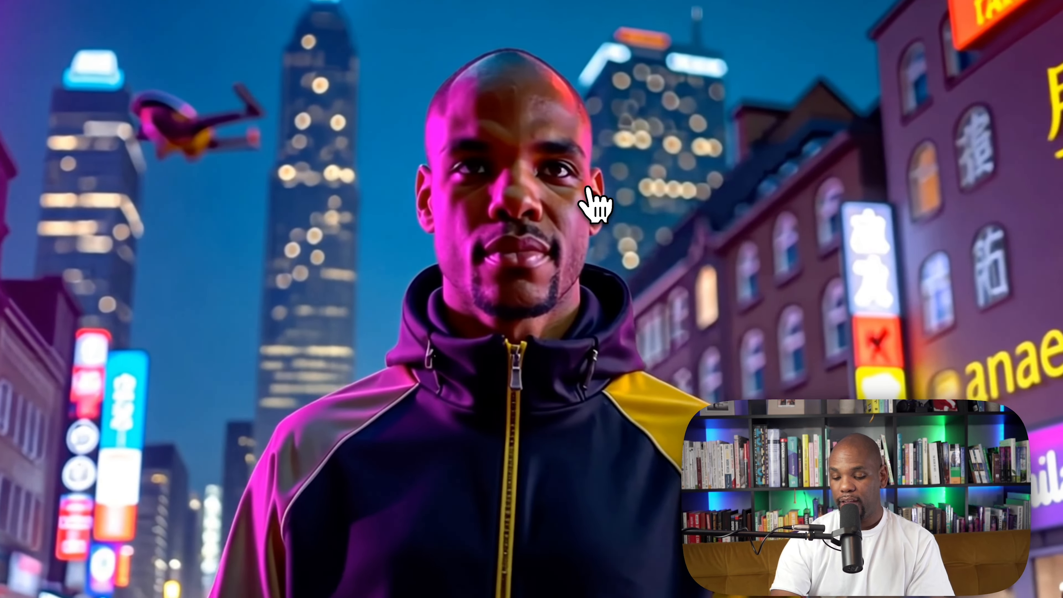
key(Escape)
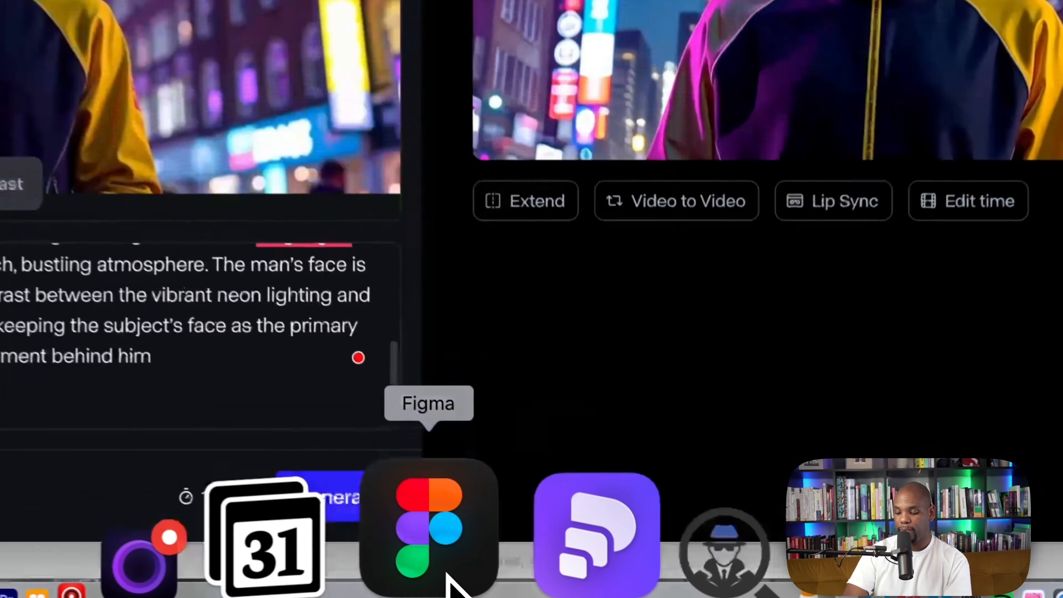
Switch to Figma and open the html.to.design import plugin, then close it without importing
click(686, 588)
scroll(372, 294, left, 3)
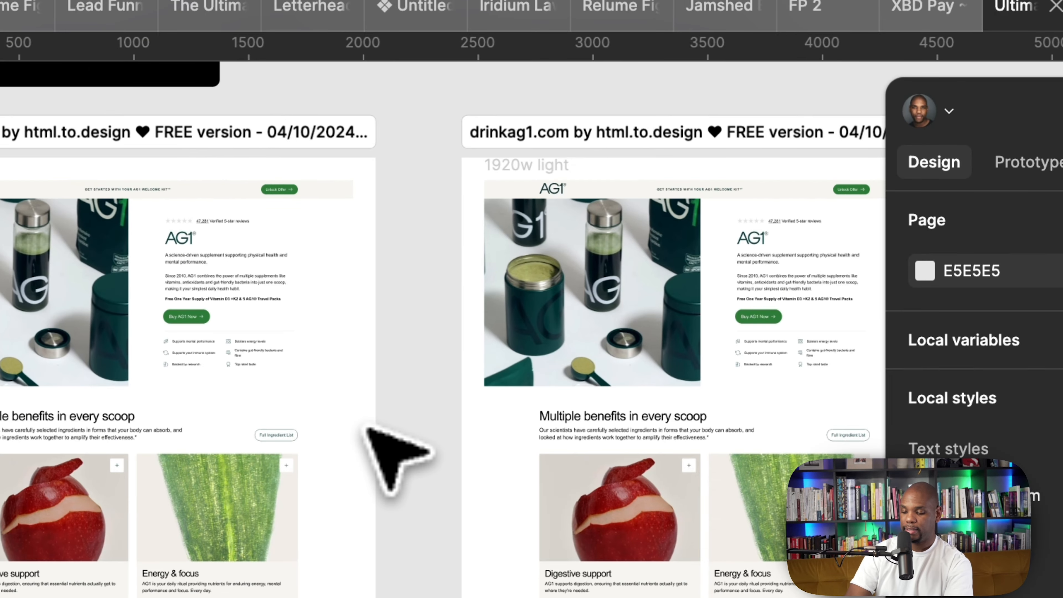
scroll(434, 197, up, 5)
scroll(609, 119, down, 5)
scroll(609, 119, left, 3)
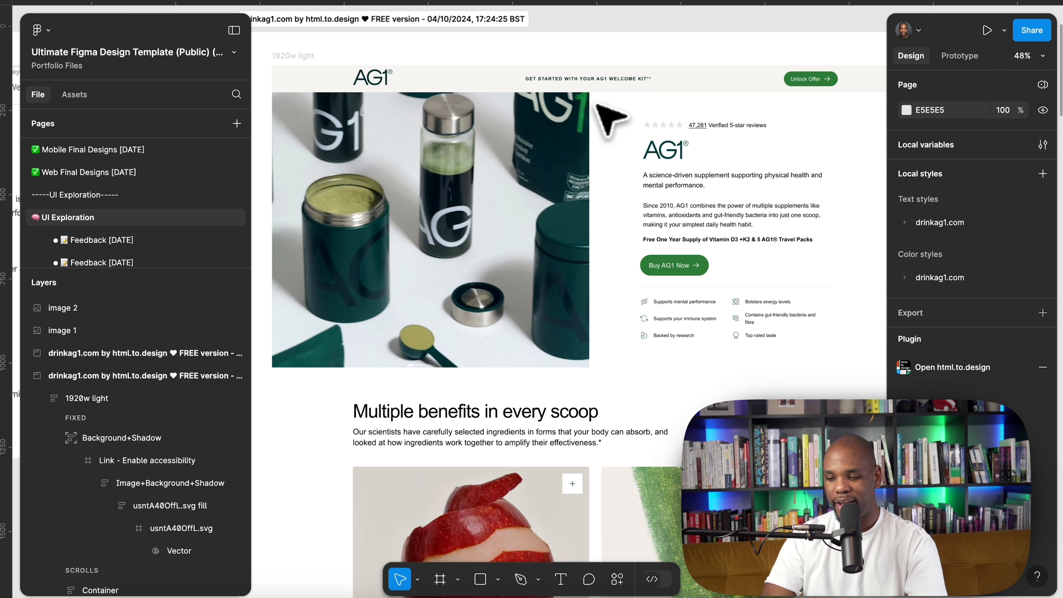
scroll(598, 104, left, 10)
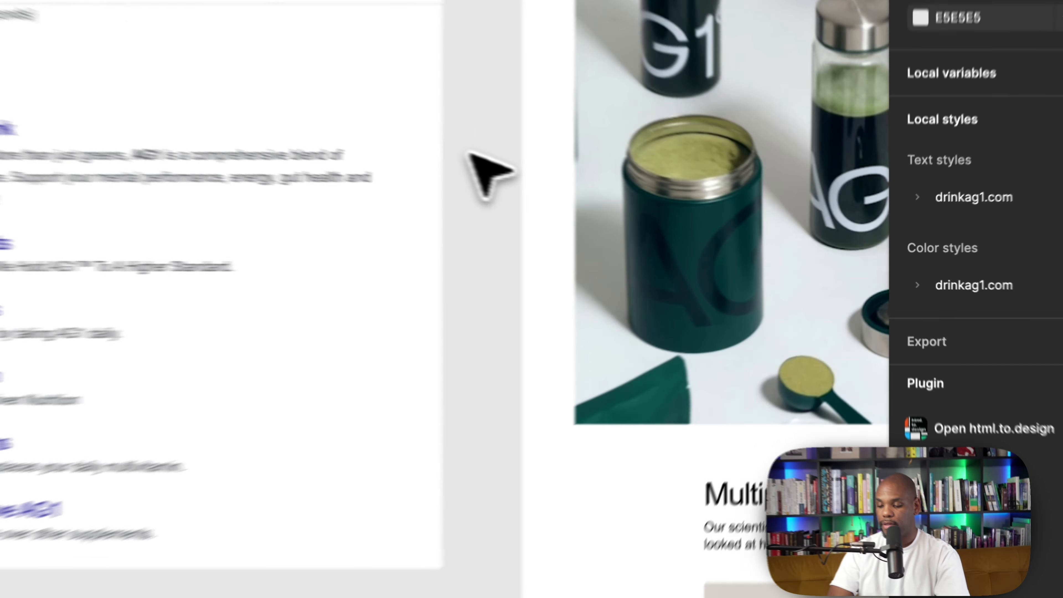
right_click(636, 199)
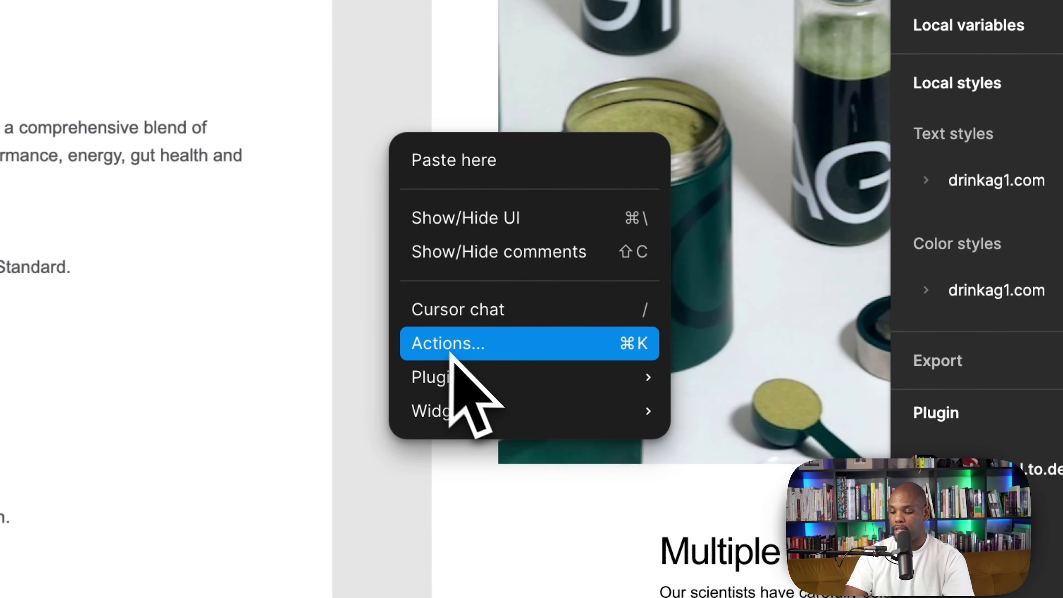
mouse_move(685, 317)
click(782, 417)
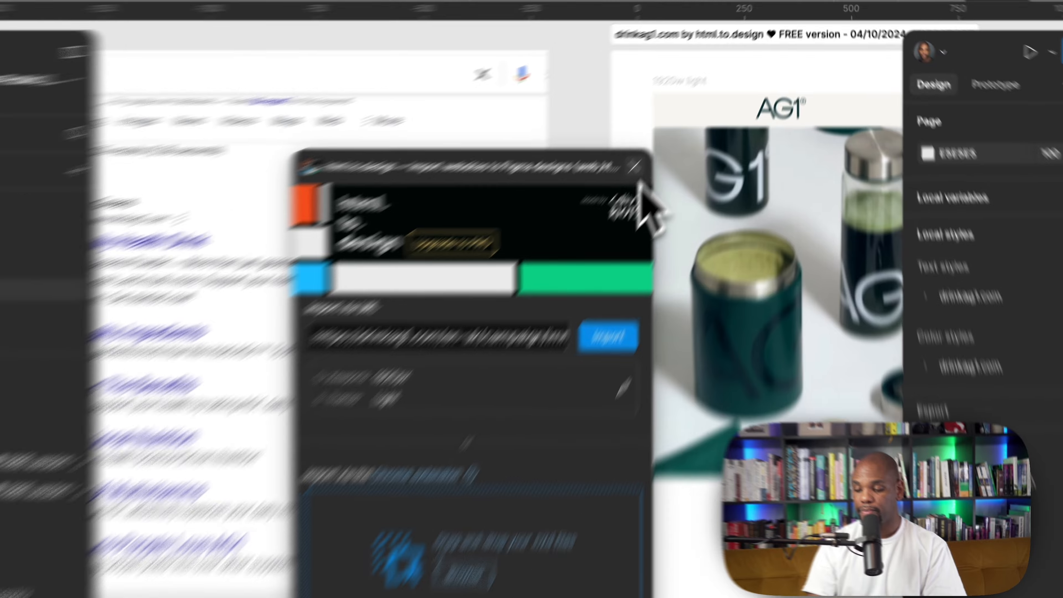
click(676, 120)
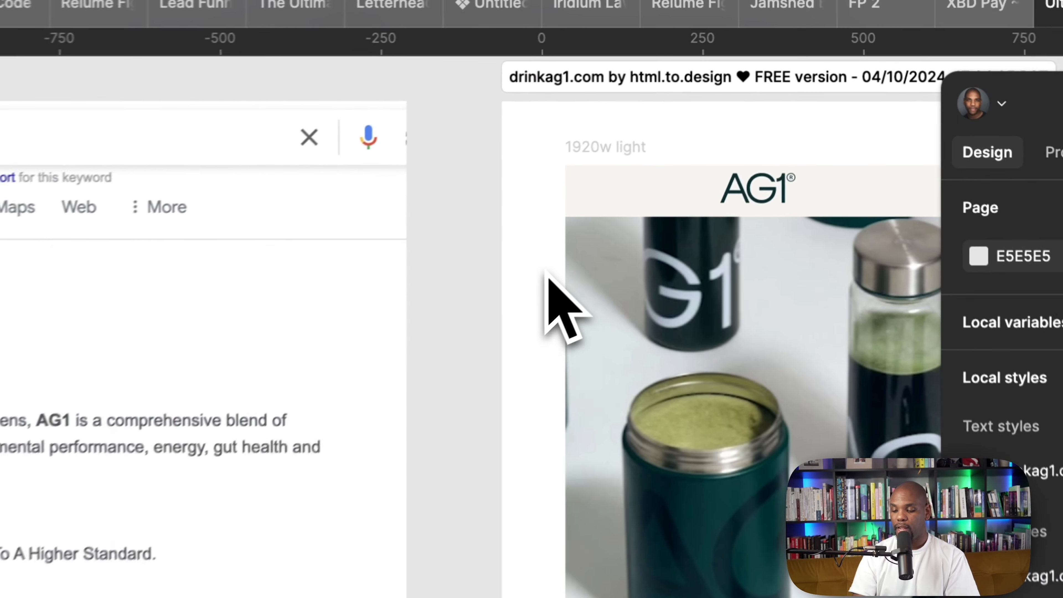
Browse the imported pages and search-result screenshots laid out on the Figma canvas
scroll(680, 118, left, 7)
scroll(534, 287, left, 3)
scroll(536, 288, up, 5)
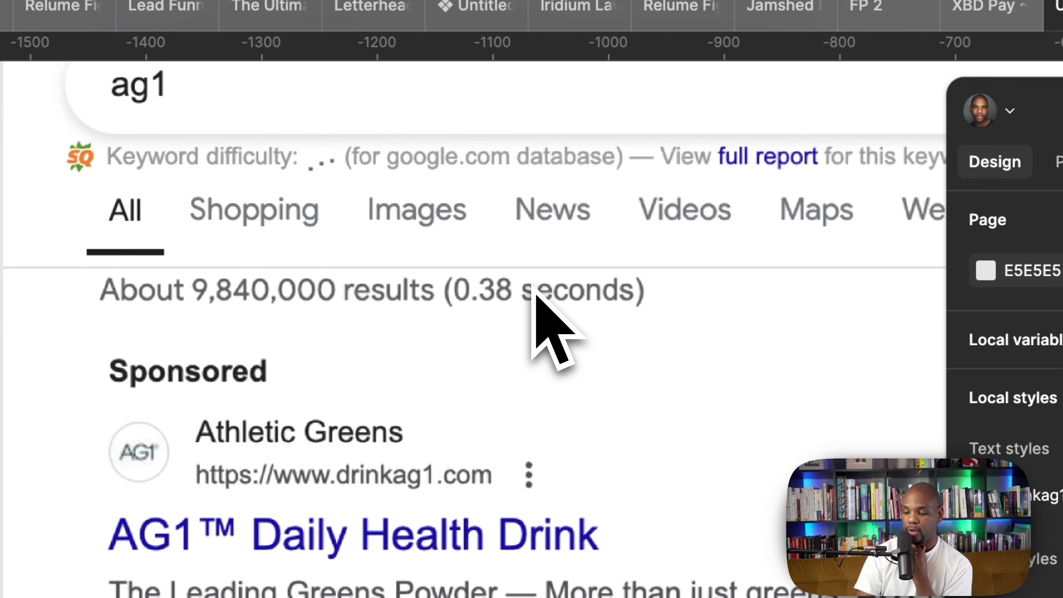
scroll(527, 283, up, 4)
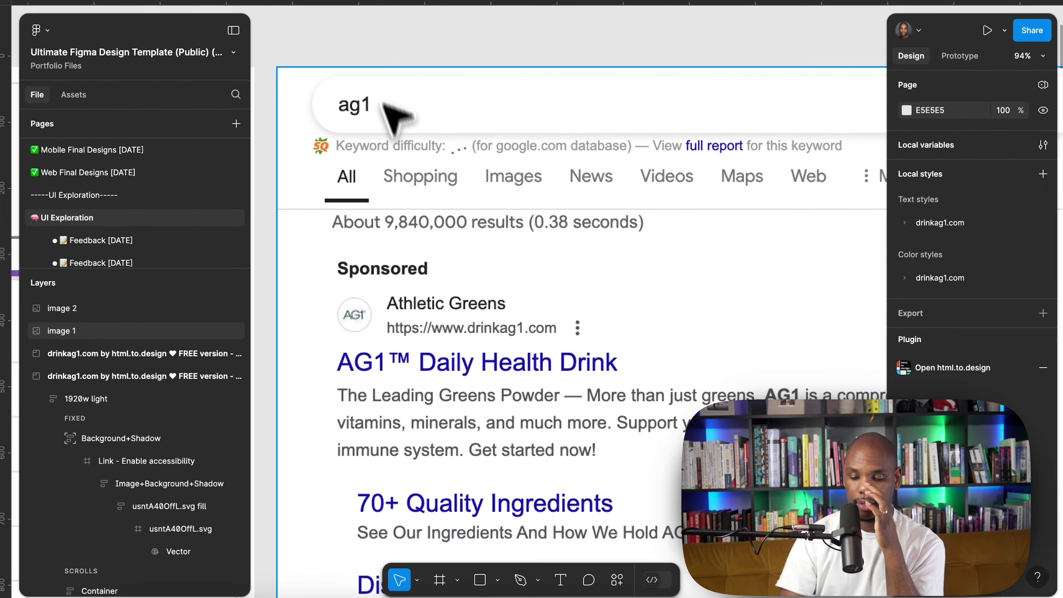
scroll(408, 186, down, 5)
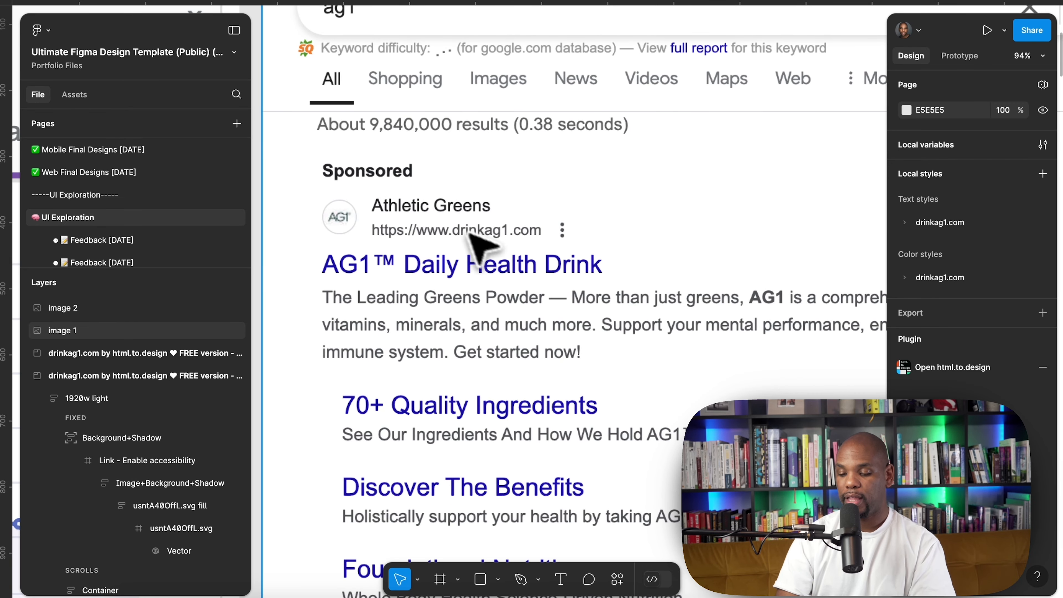
scroll(544, 263, down, 10)
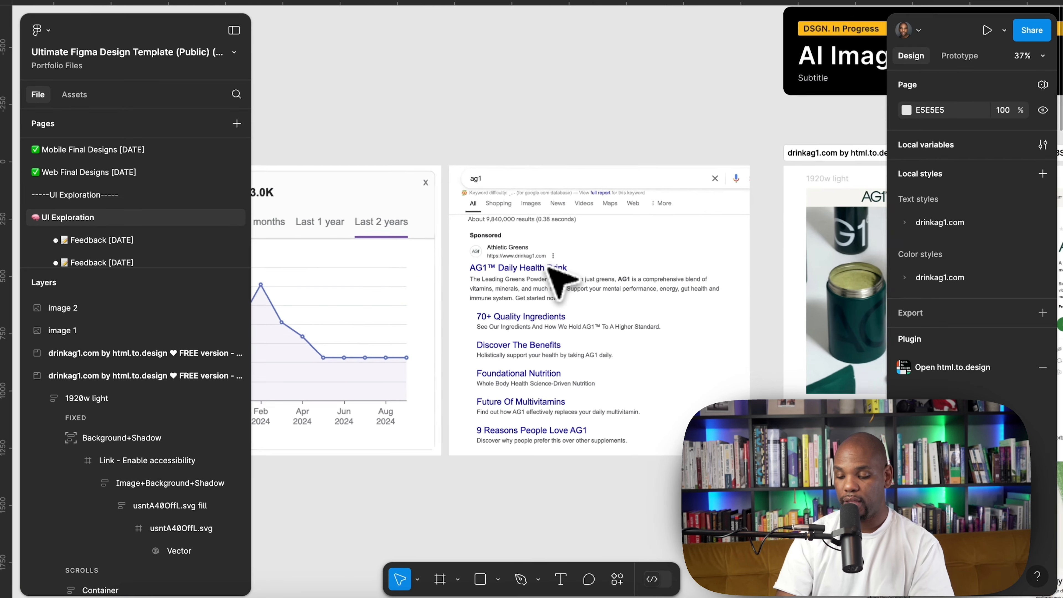
scroll(543, 263, left, 5)
scroll(443, 265, up, 5)
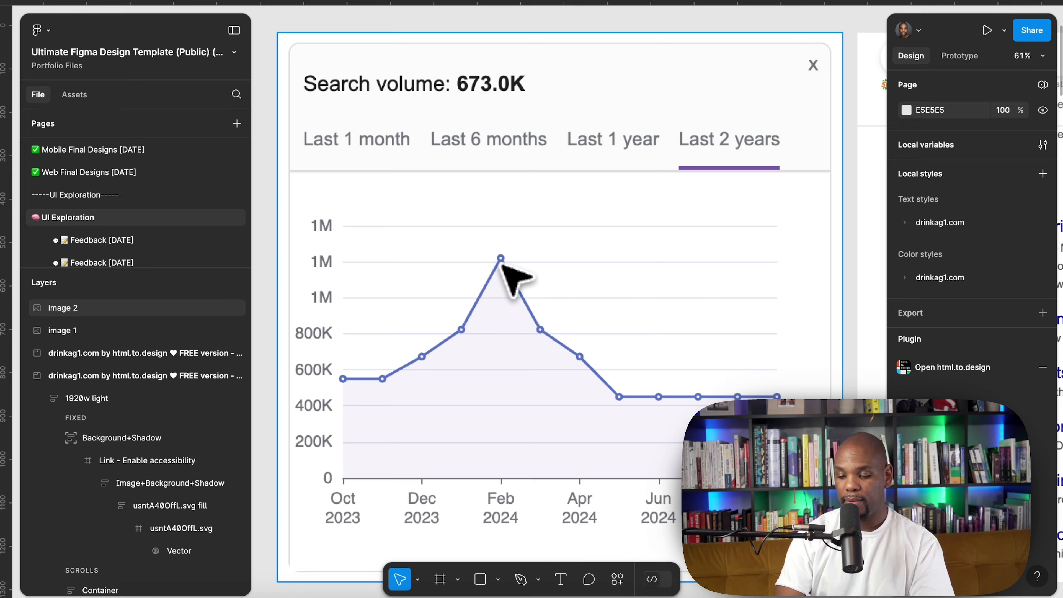
Select the search-volume chart image and glance at the Semrush keyword overview before returning to Figma
click(502, 265)
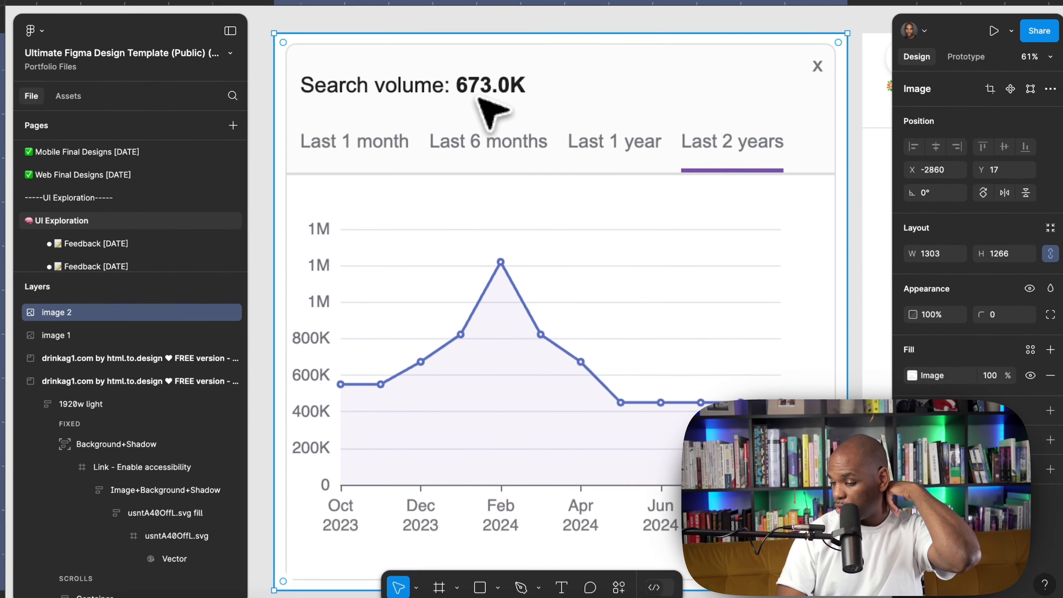
scroll(468, 206, down, 5)
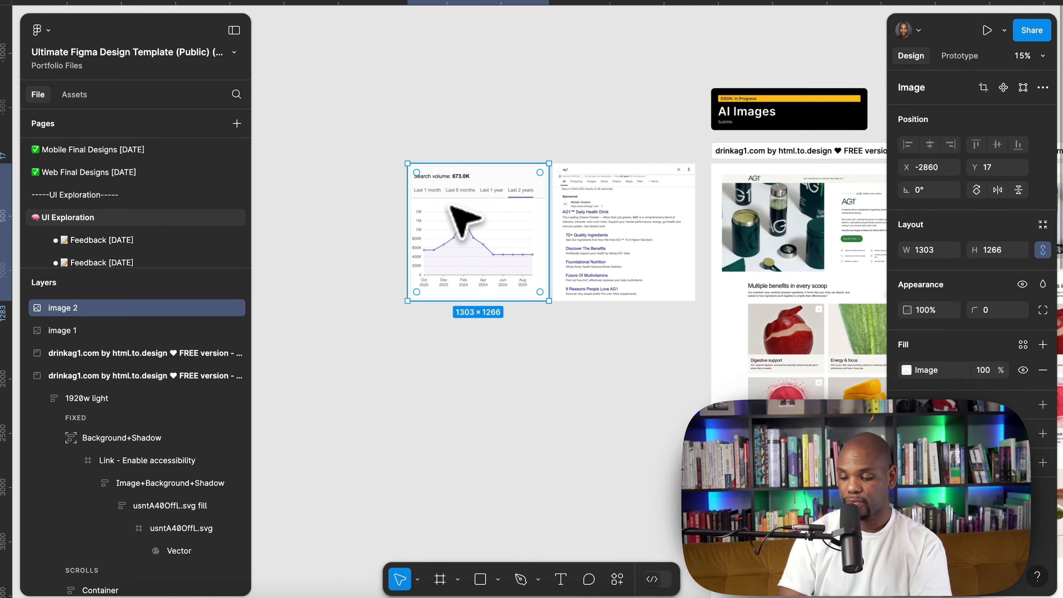
scroll(451, 205, right, 10)
key(ctrl+Up)
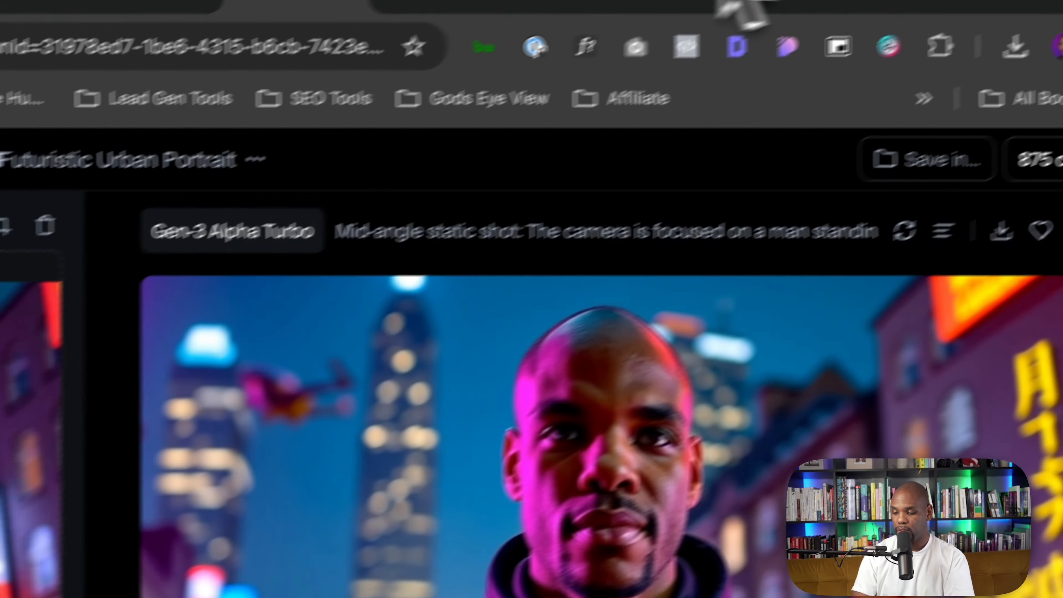
click(508, 19)
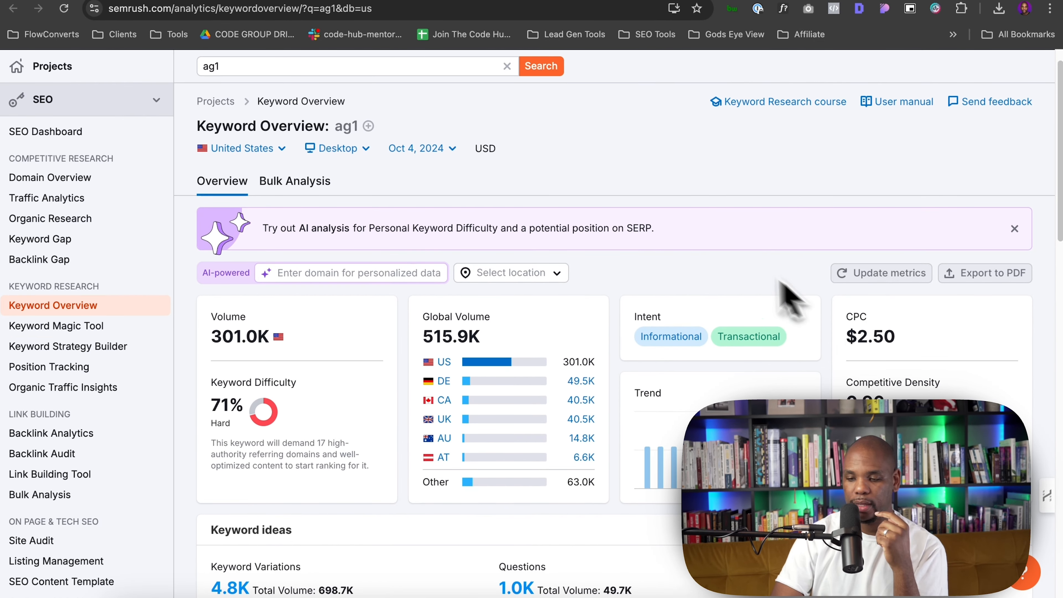
key(ctrl+Left)
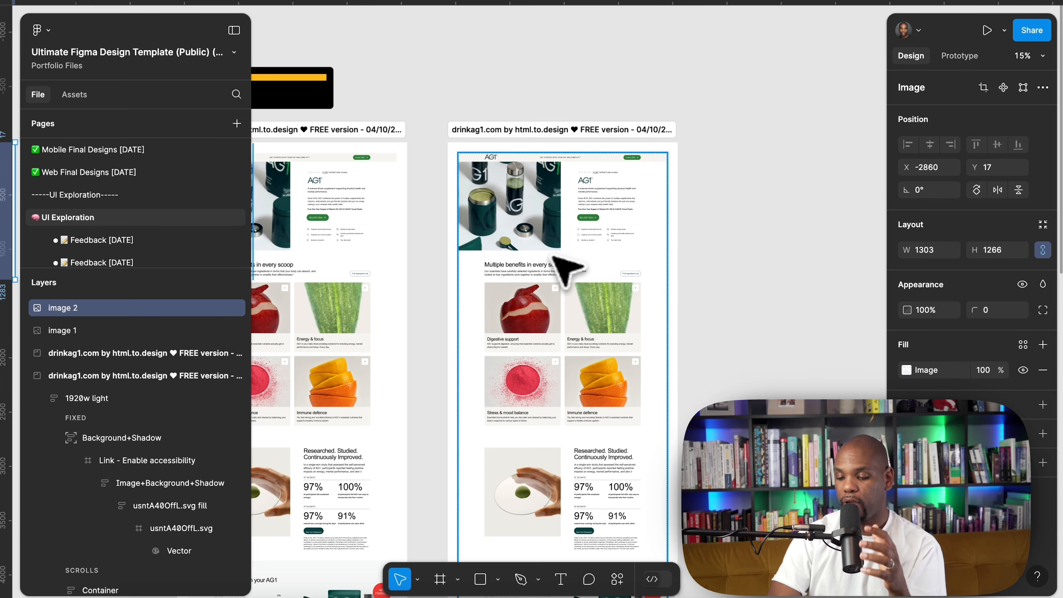
Scroll through the imported AG1 landing page design to review its sections
scroll(547, 255, left, 3)
scroll(467, 178, up, 10)
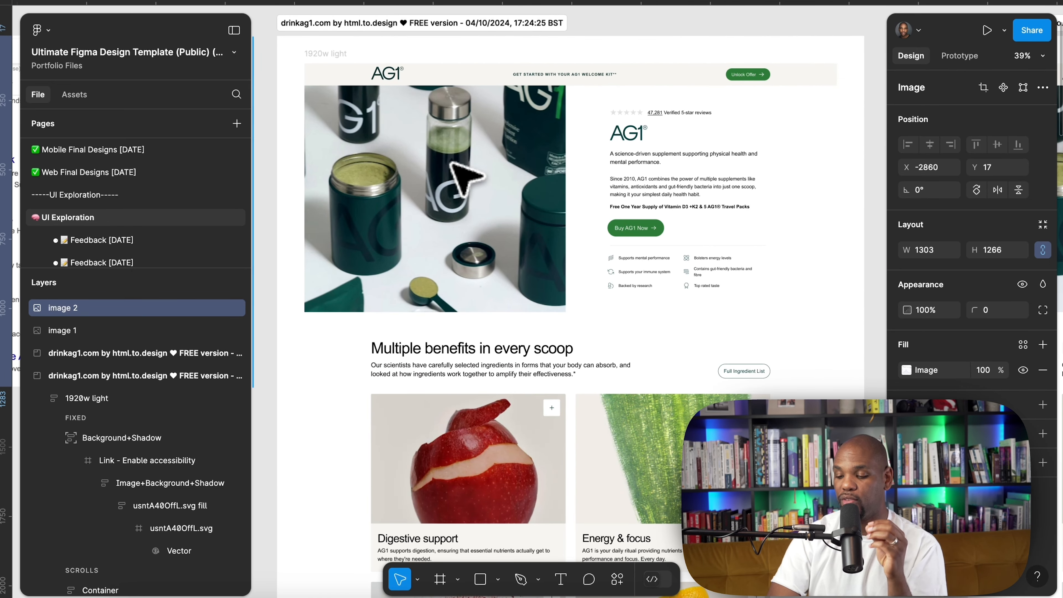
scroll(466, 178, down, 20)
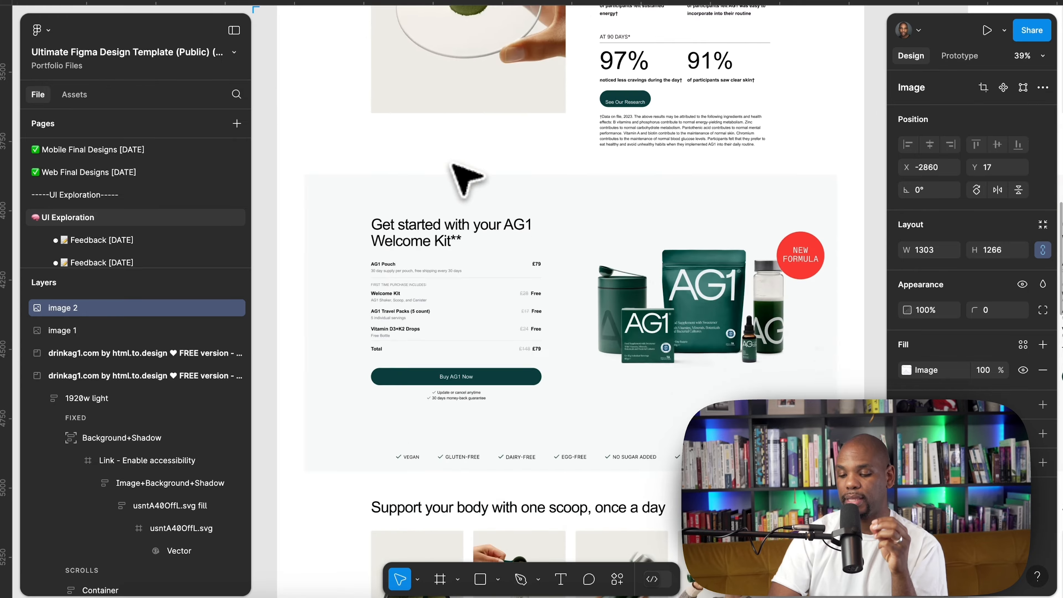
scroll(468, 178, down, 10)
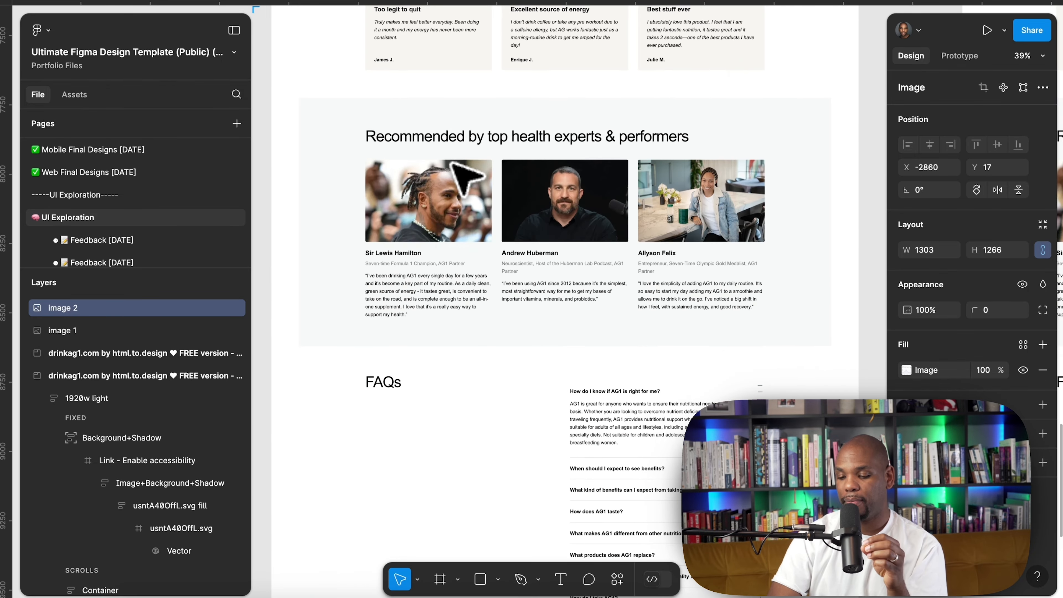
scroll(467, 178, up, 20)
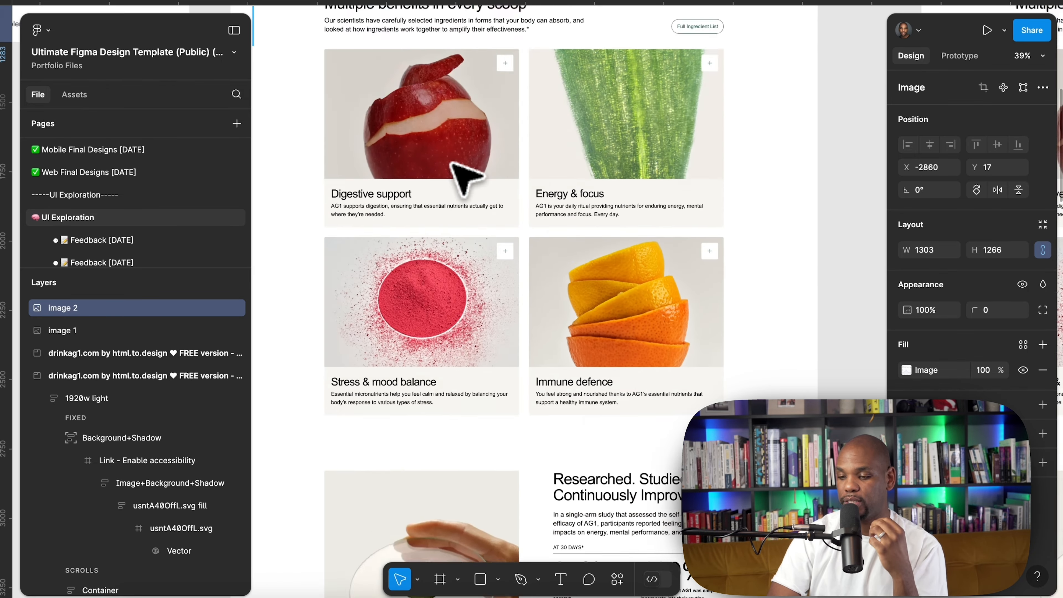
scroll(465, 178, up, 12)
scroll(465, 178, down, 5)
scroll(466, 178, up, 2)
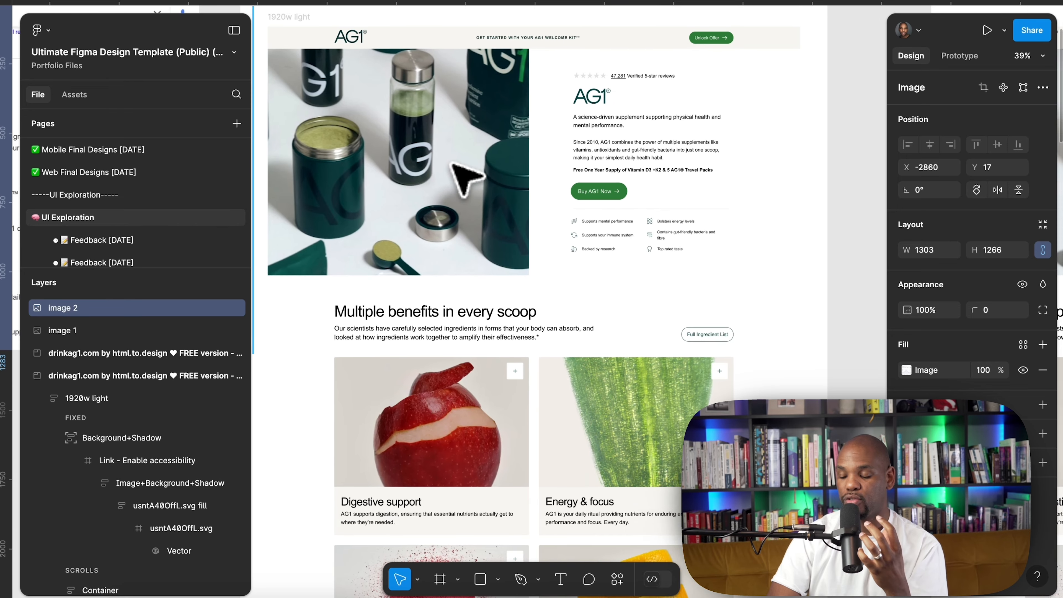
scroll(465, 178, up, 2)
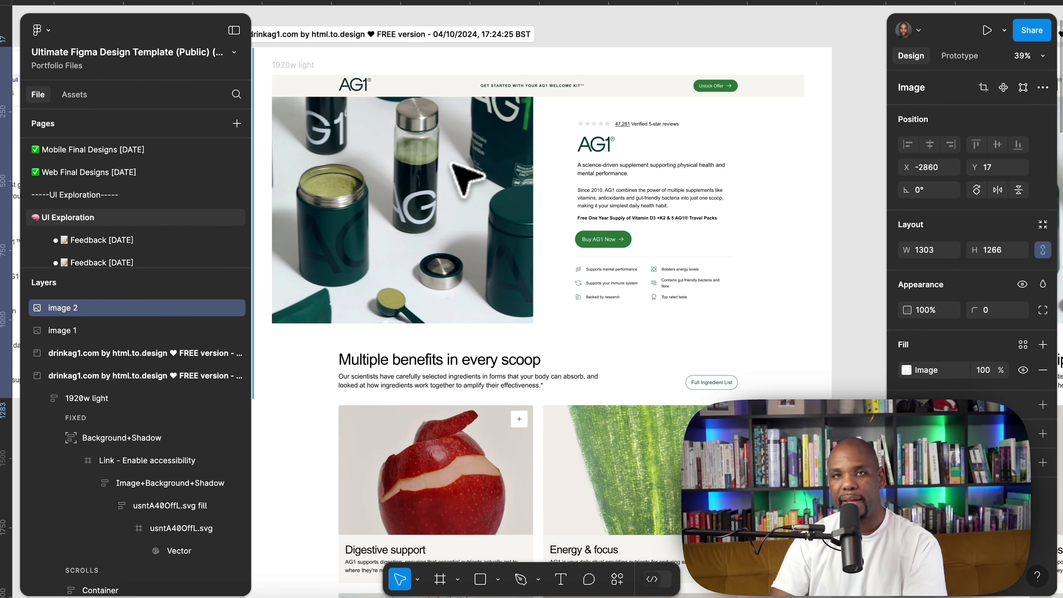
scroll(466, 178, left, 5)
scroll(466, 178, right, 6)
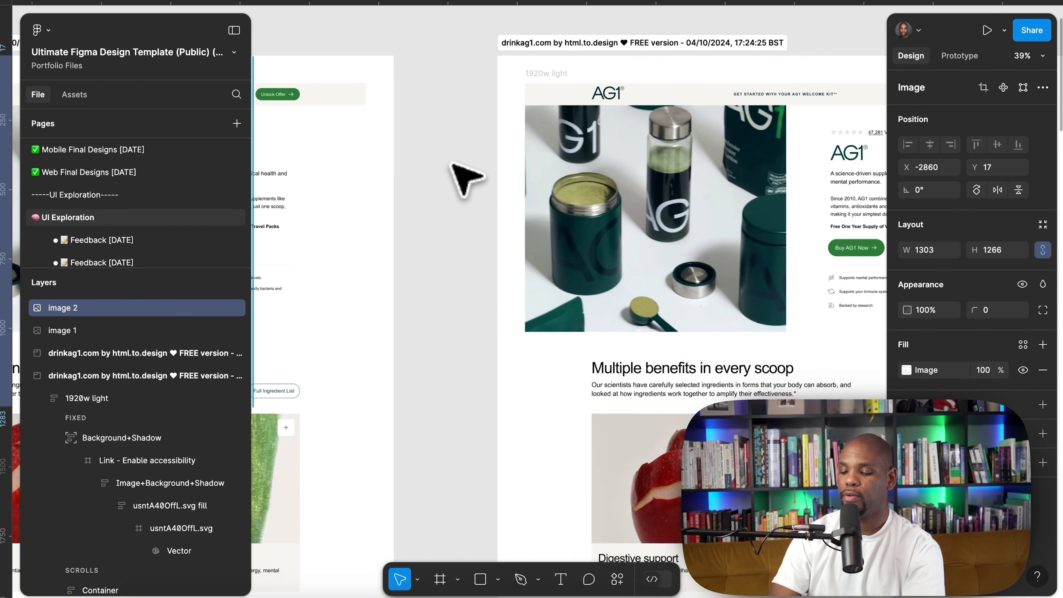
scroll(465, 178, up, 5)
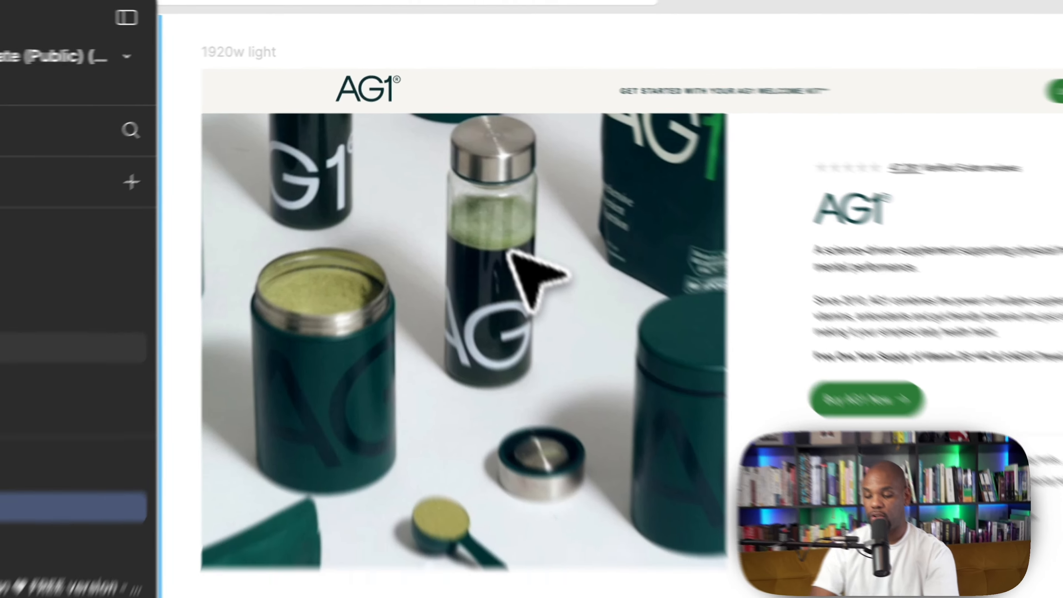
Select the AG1 hero product photo and capture that region as a screenshot
right_click(507, 252)
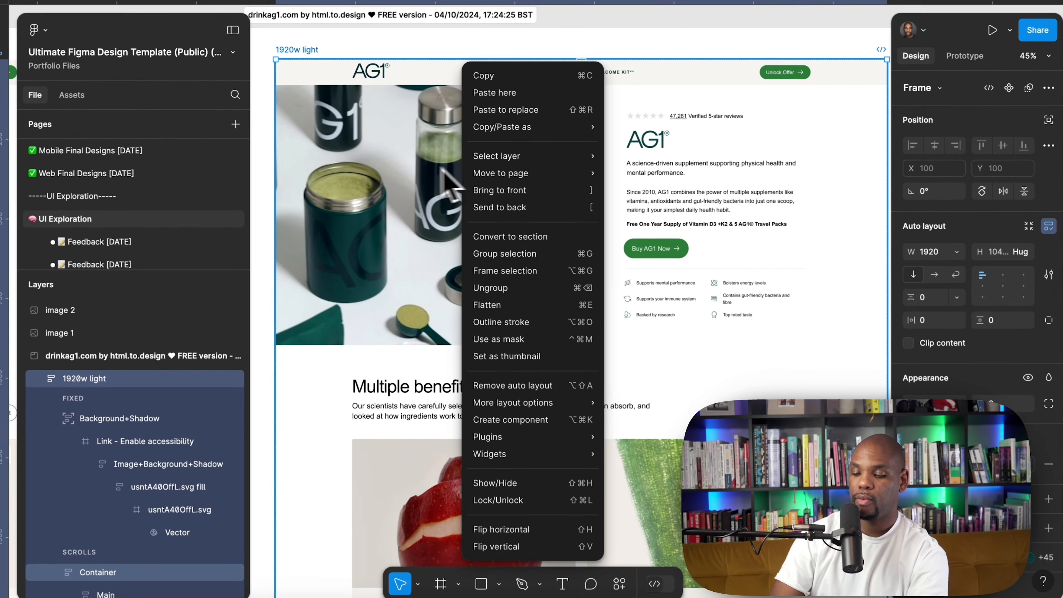
click(503, 287)
double_click(502, 286)
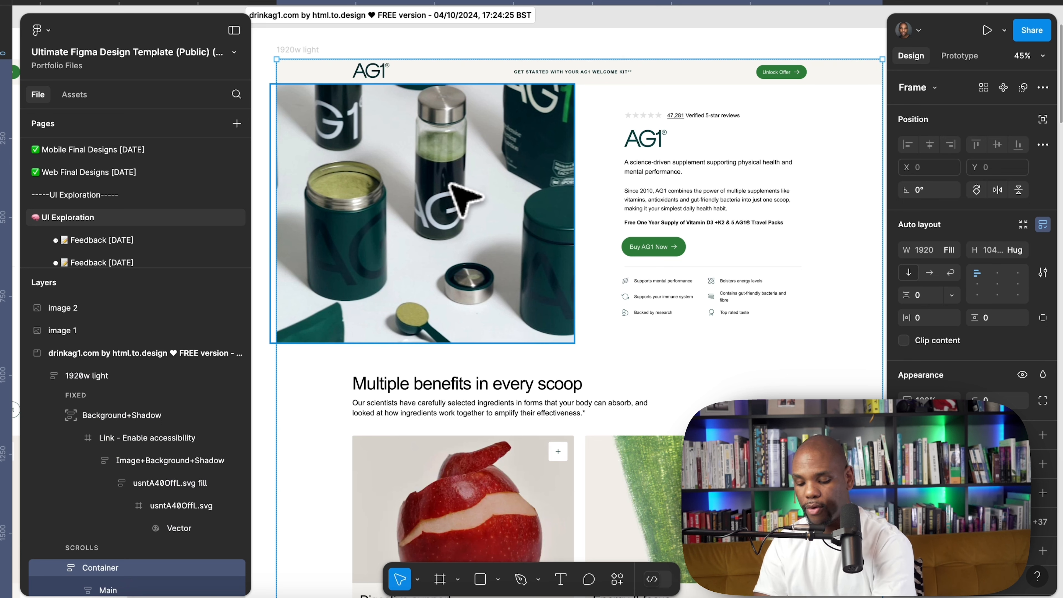
key(super+shift+4)
drag(279, 85, 571, 336)
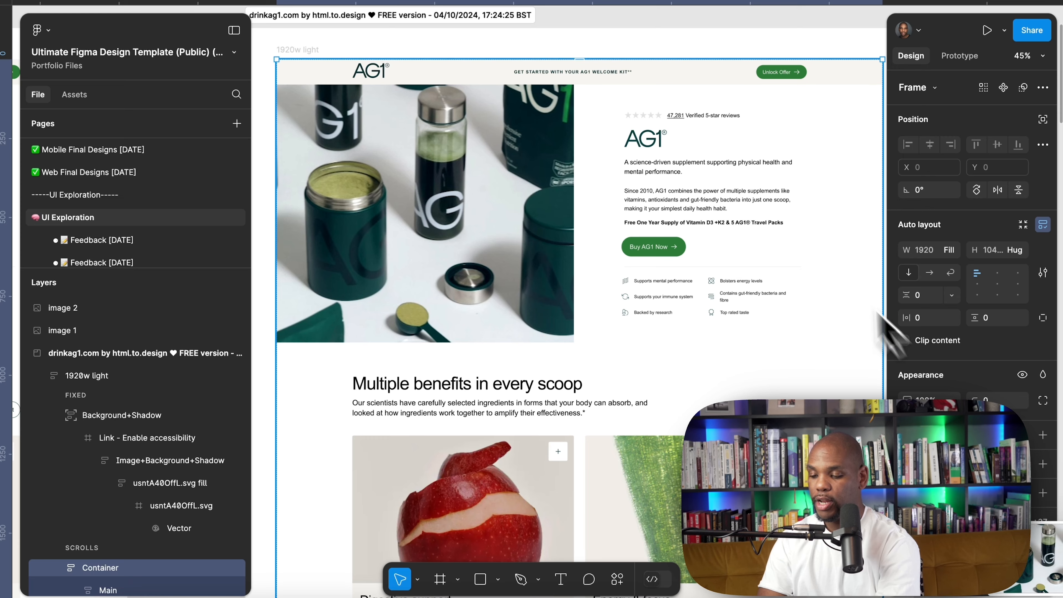
Switch to Visual Electric and paste the captured AG1 product image onto the canvas
key(super+Tab)
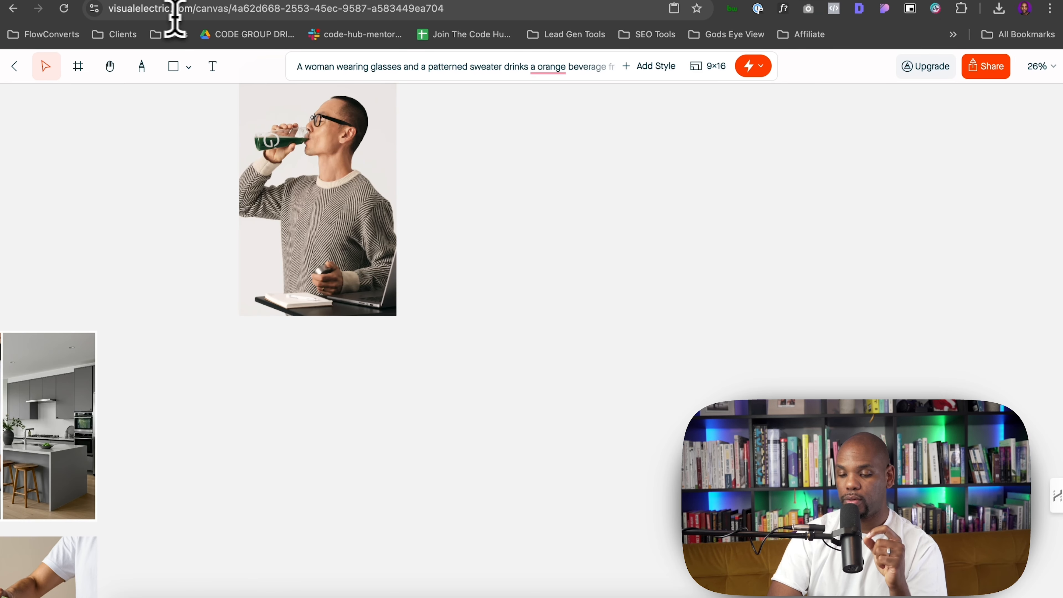
click(187, 17)
click(200, 9)
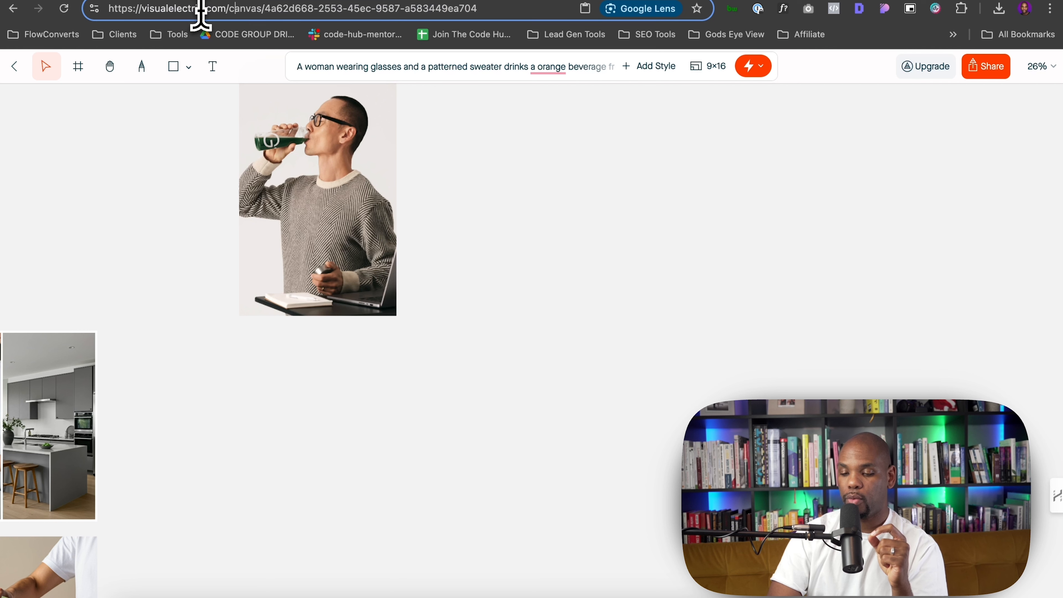
drag(221, 9, 74, 9)
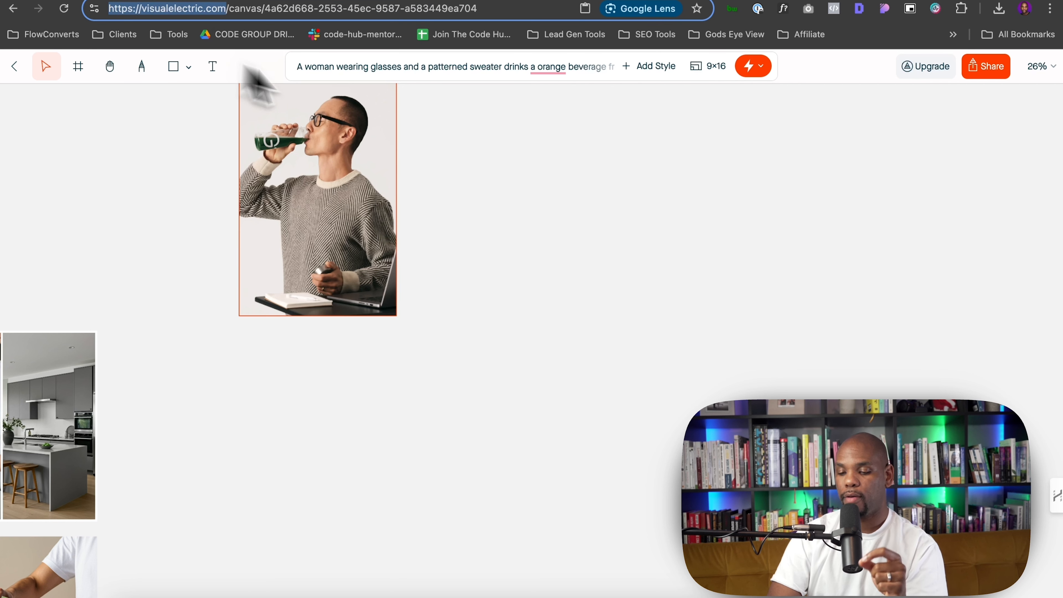
click(531, 165)
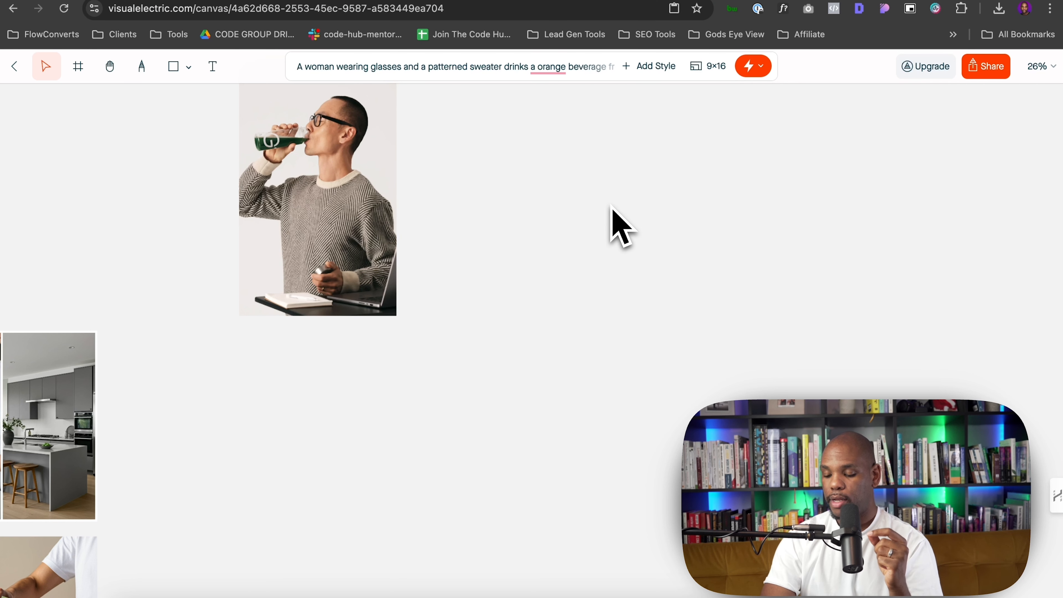
click(686, 295)
key(super+v)
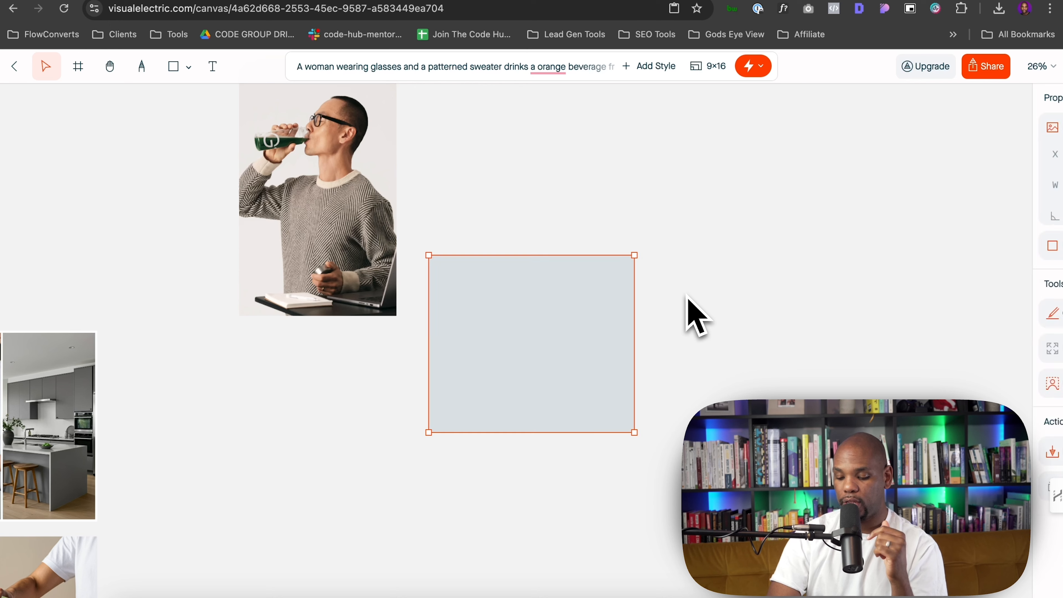
Move the pasted image beside the man drinking and enlarge it from its corner
drag(546, 359, 703, 243)
scroll(694, 225, right, 5)
scroll(694, 224, up, 4)
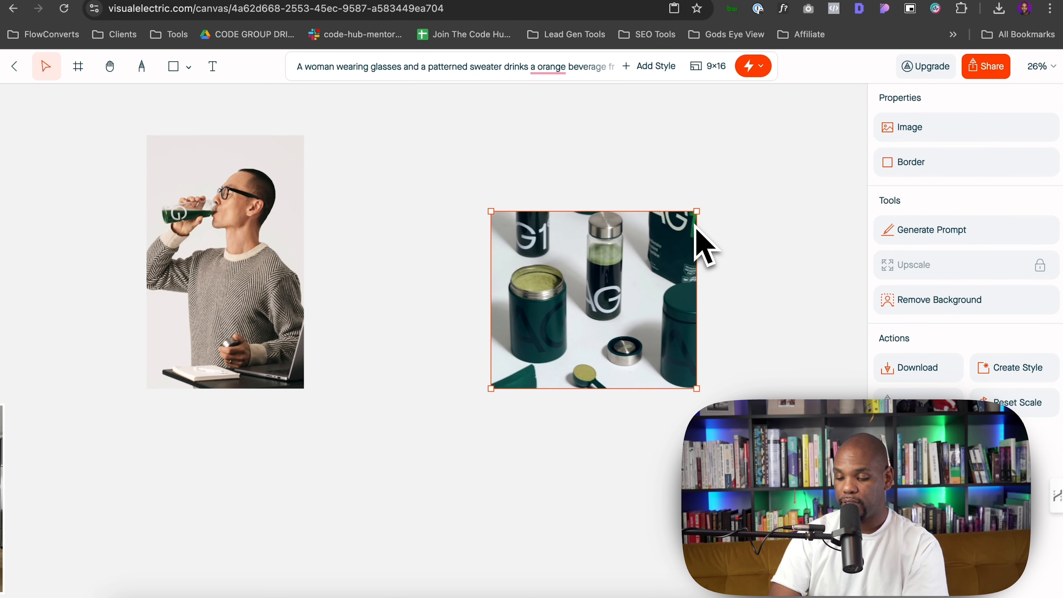
drag(696, 212, 806, 140)
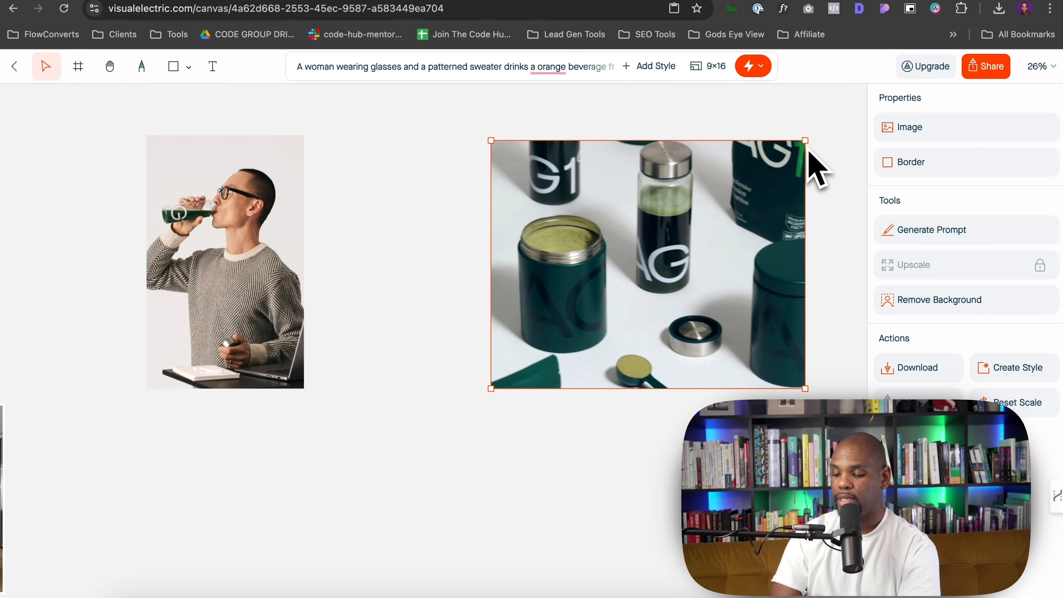
scroll(795, 353, right, 3)
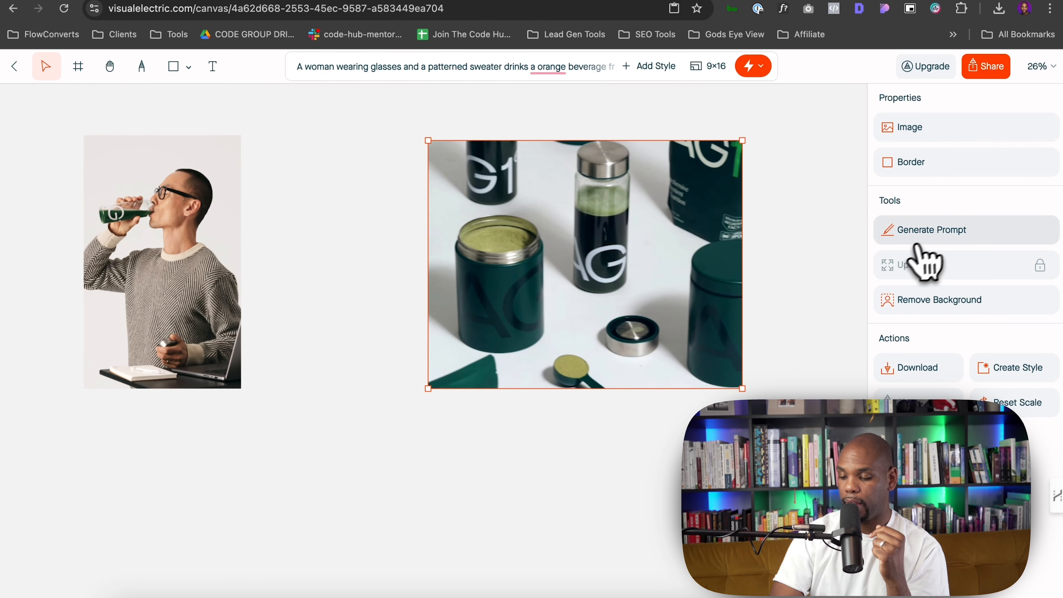
Generate a prompt from the pasted product image and open it for remixing
click(934, 237)
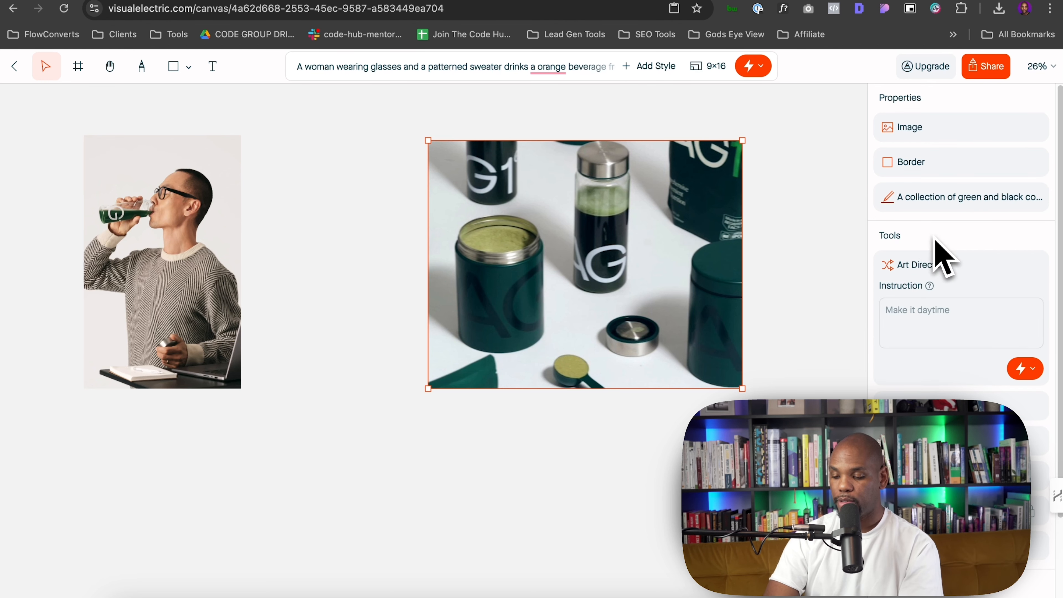
scroll(958, 300, down, 1)
click(1012, 199)
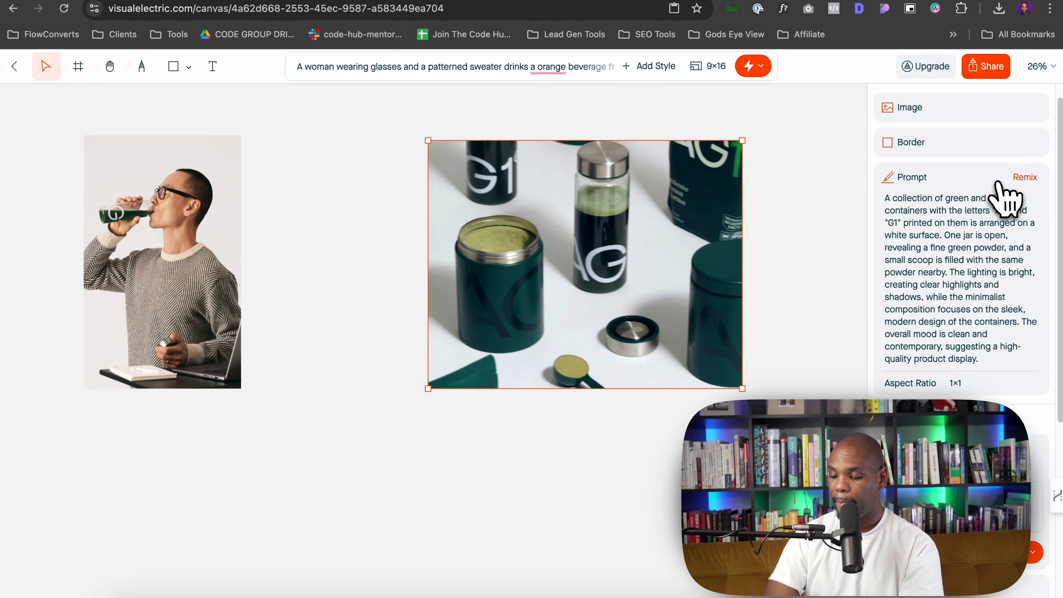
click(1020, 181)
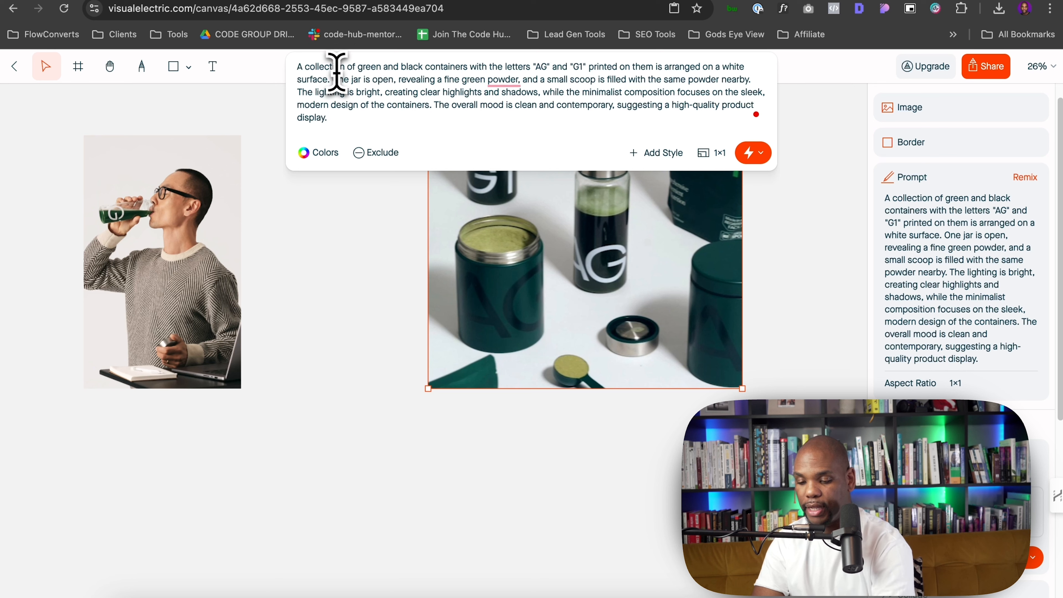
Edit the prompt so the containers are orange and black with the letters "LW" and "L1"
double_click(367, 67)
text(orange)
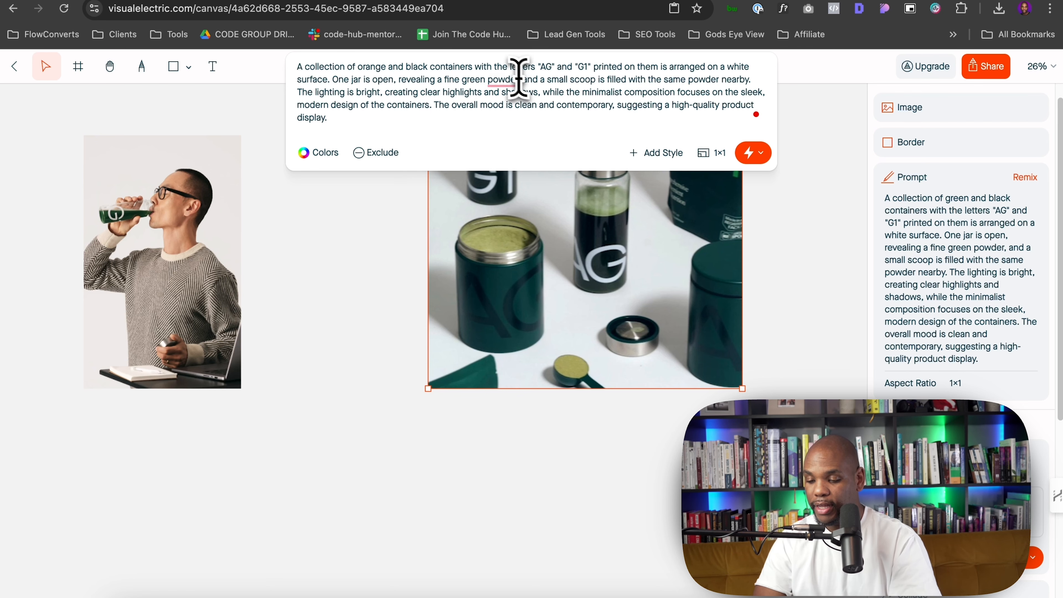
click(551, 71)
key(BackSpace)
key(BackSpace)
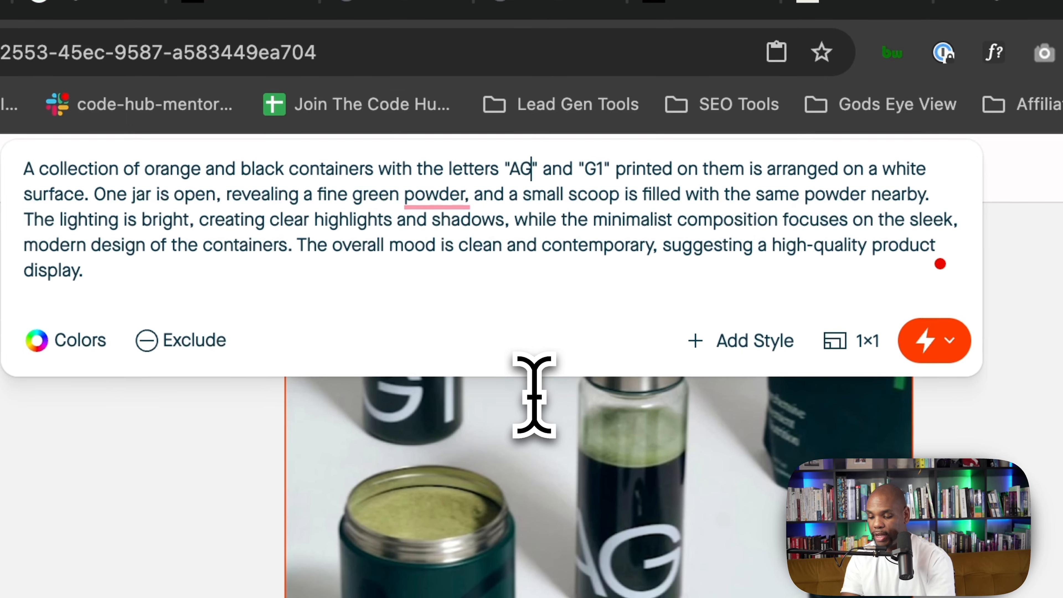
text(LW)
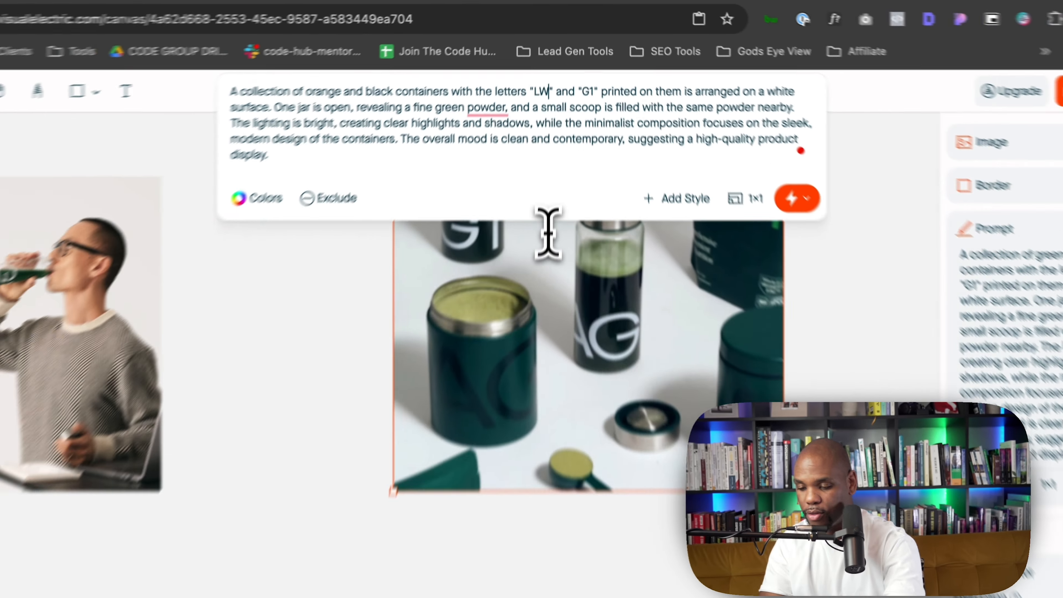
key(Right)
key(Right)
key(Right)
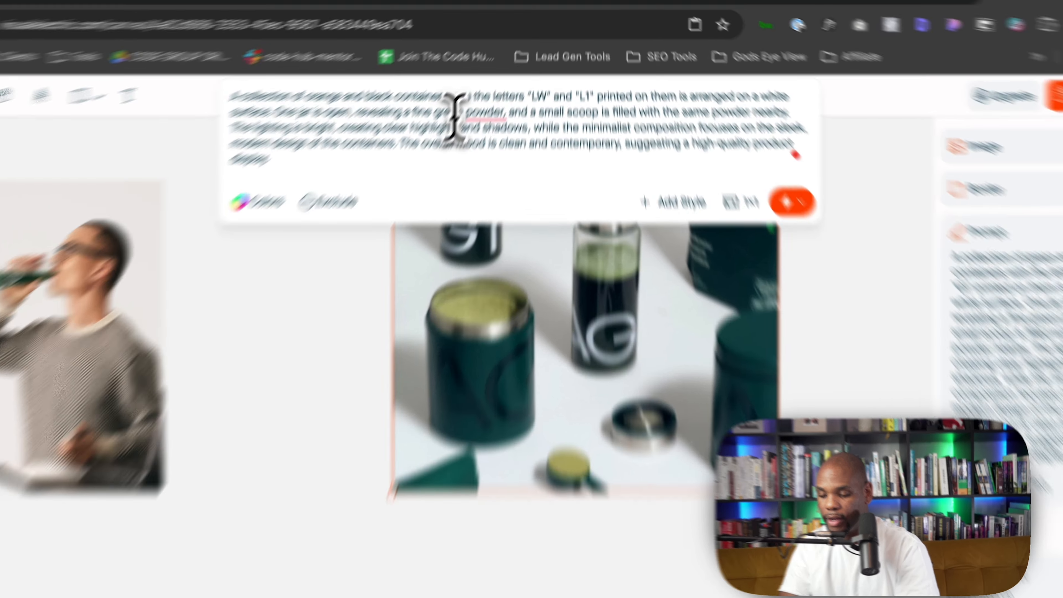
Change the powder to orange in the prompt and generate a new set of images from it
double_click(472, 80)
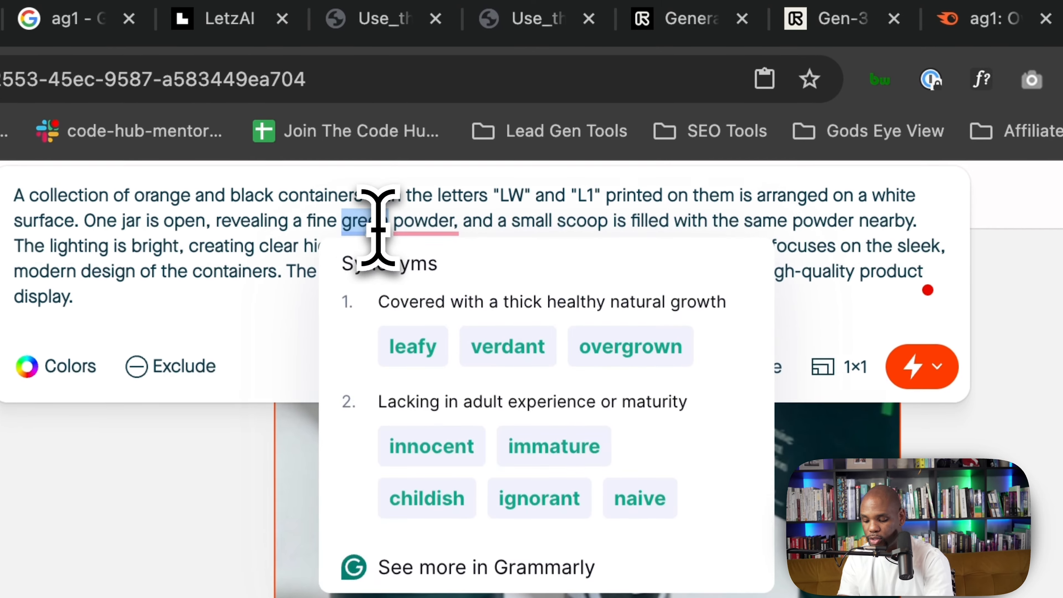
text(orange)
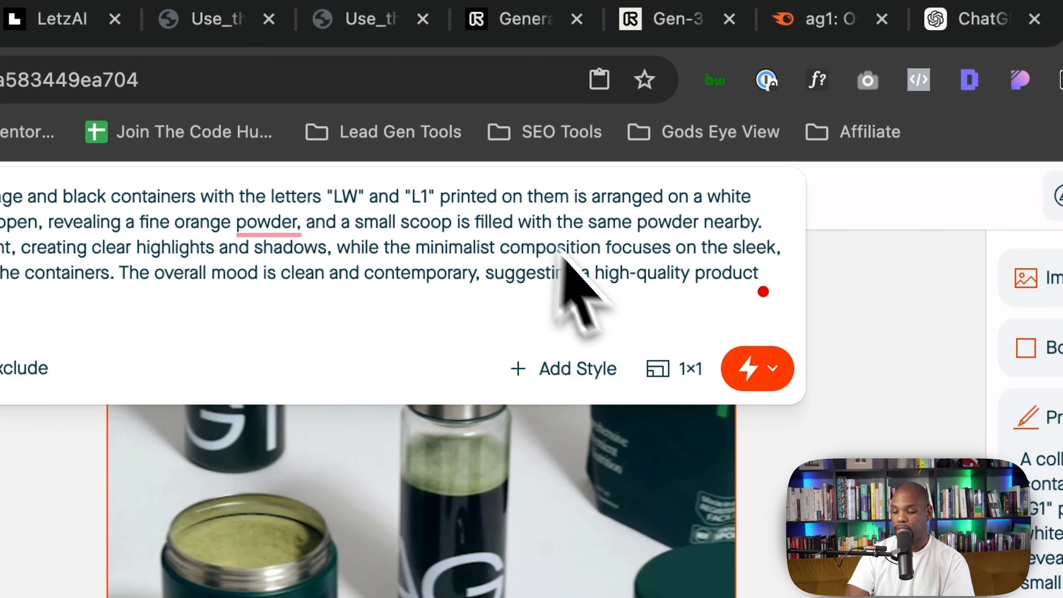
click(749, 370)
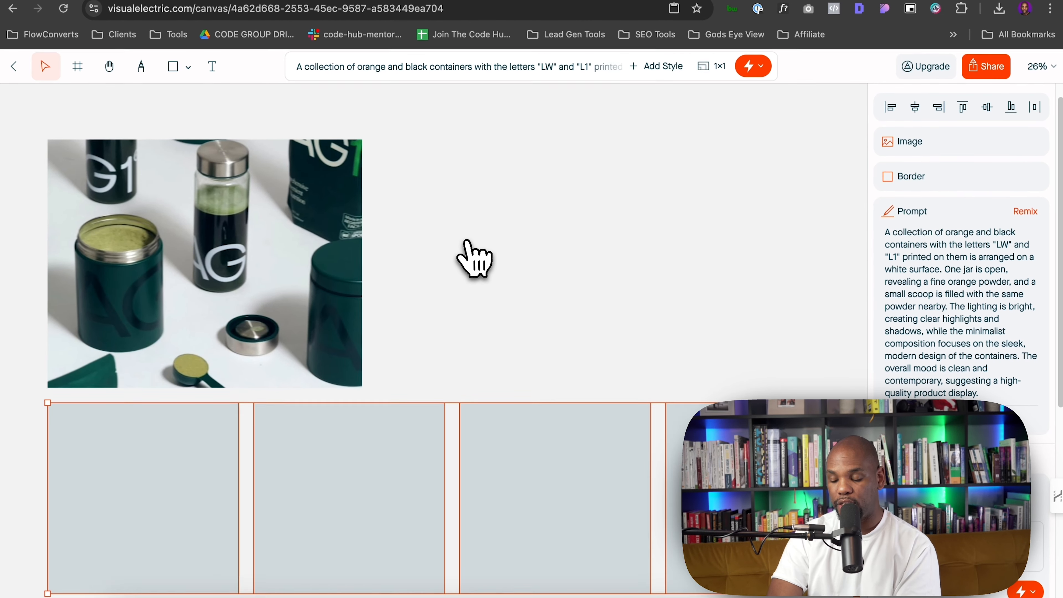
scroll(475, 257, down, 1)
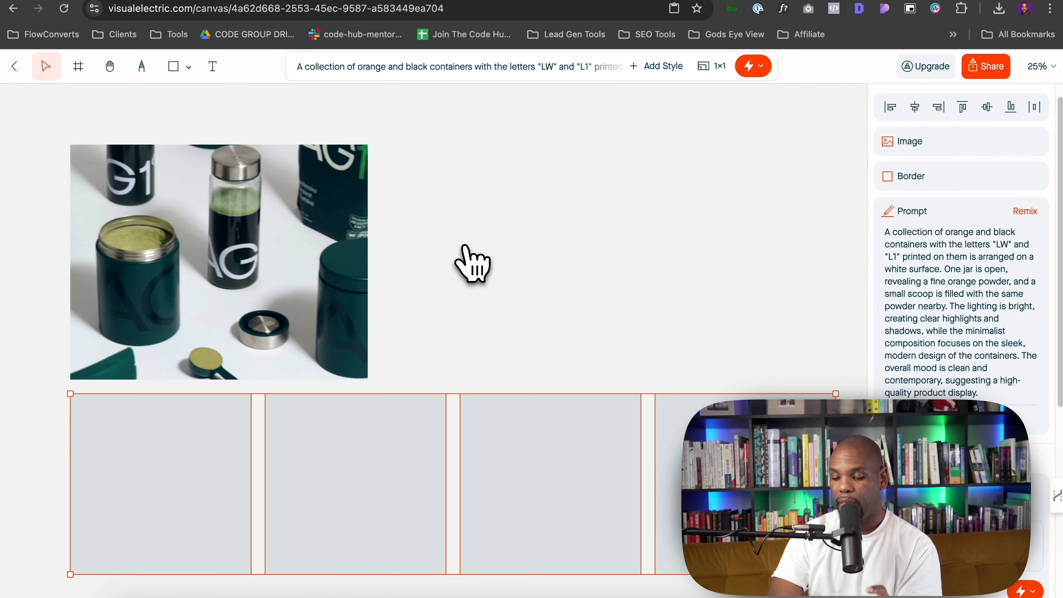
scroll(475, 257, down, 3)
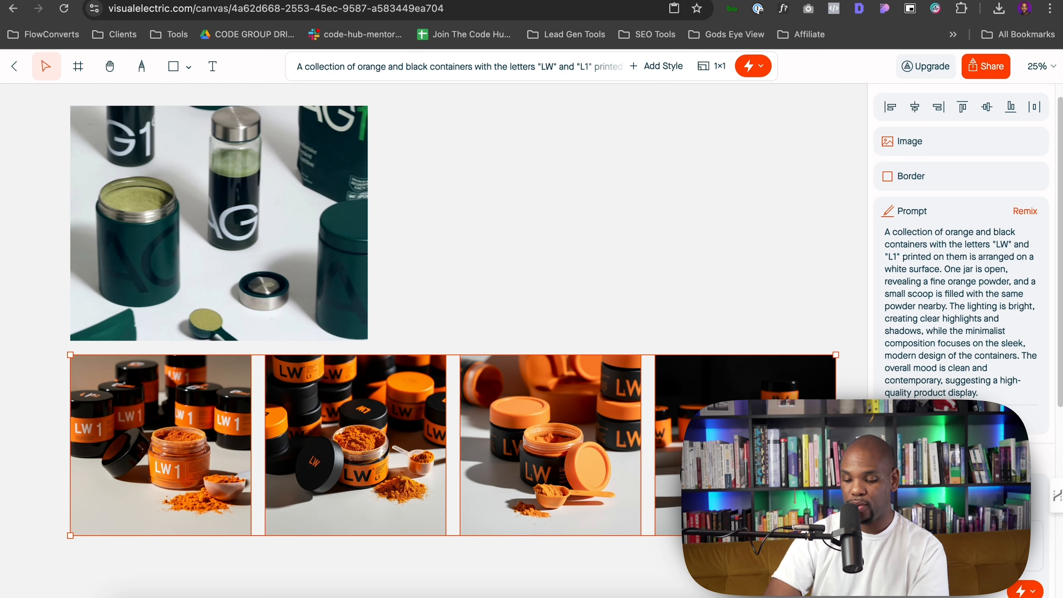
scroll(945, 356, down, 6)
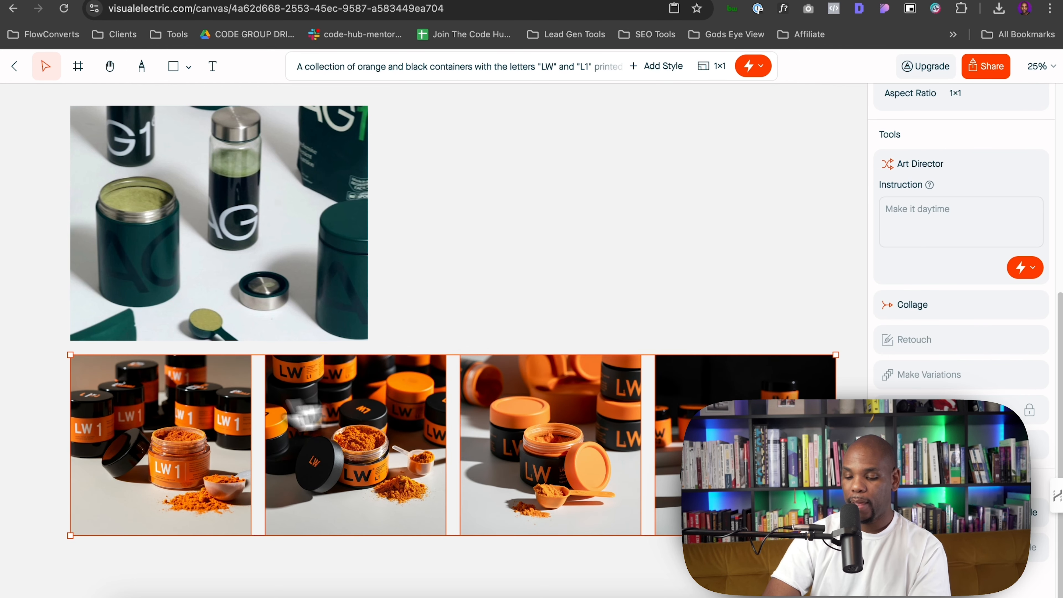
Select the first generated LW 1 image, download it and show it in the Downloads folder
click(486, 309)
click(249, 404)
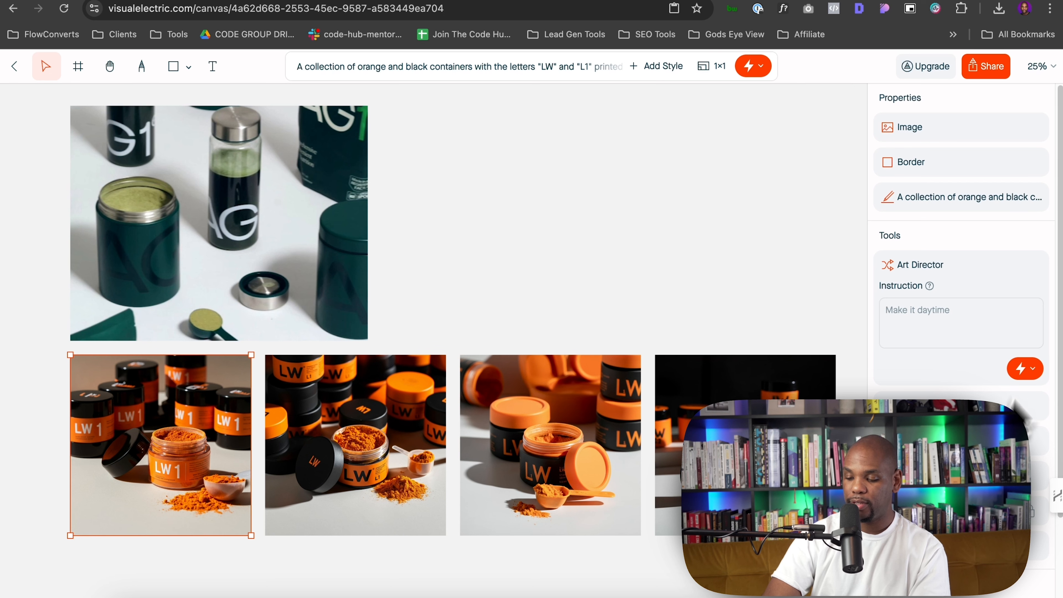
scroll(1051, 476, down, 3)
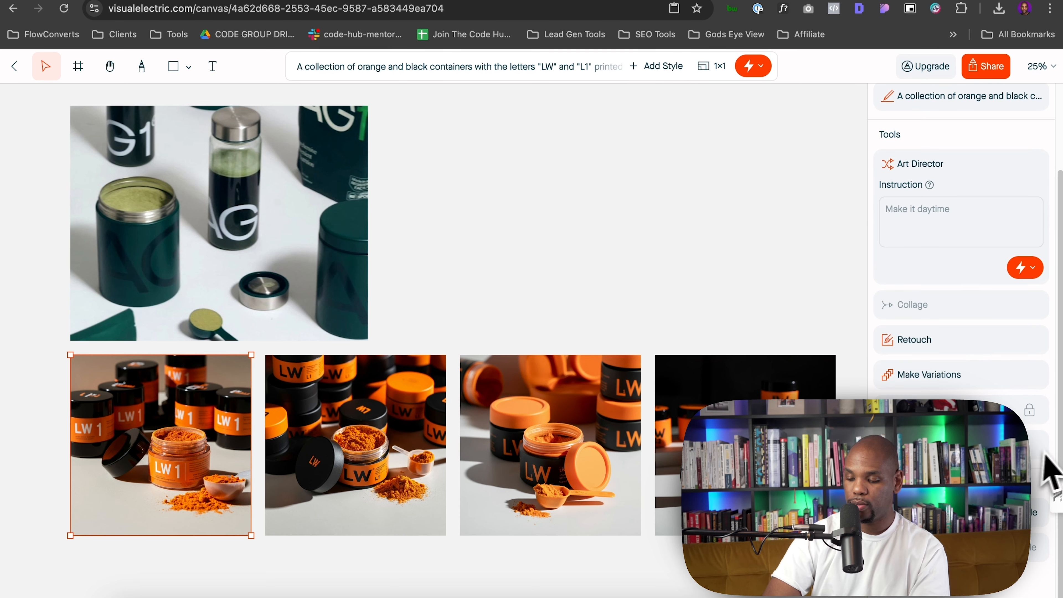
scroll(700, 333, down, 2)
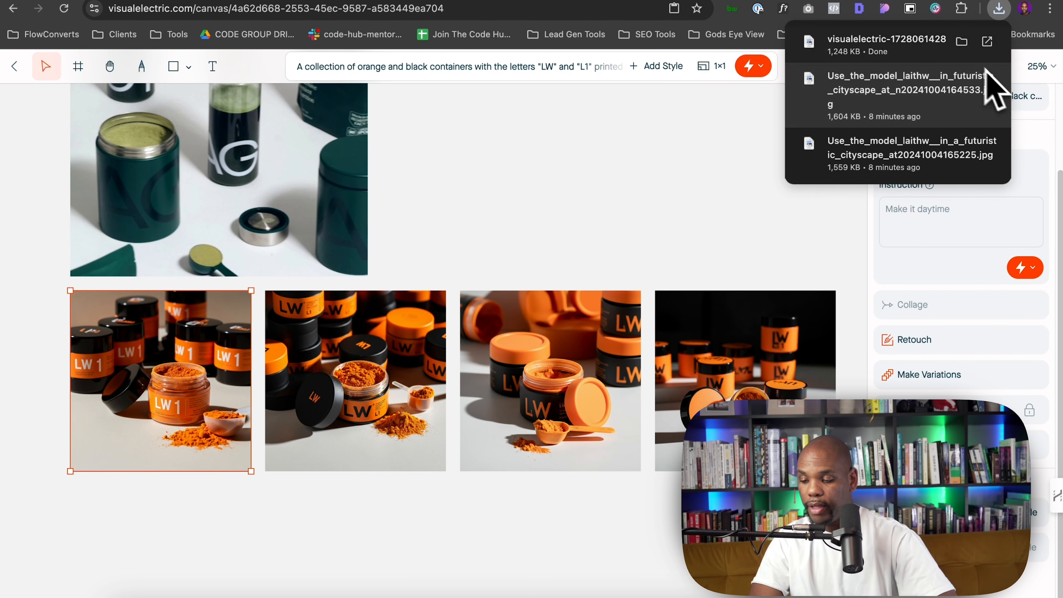
click(961, 42)
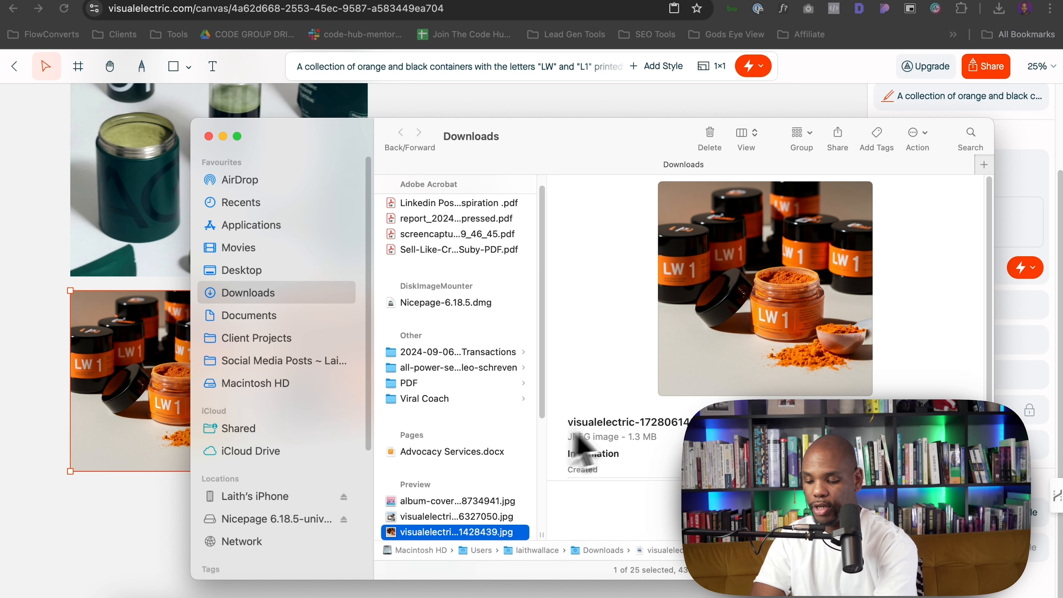
Switch to Figma and paste the downloaded image over the AG1 hero product photo
key(super+Tab)
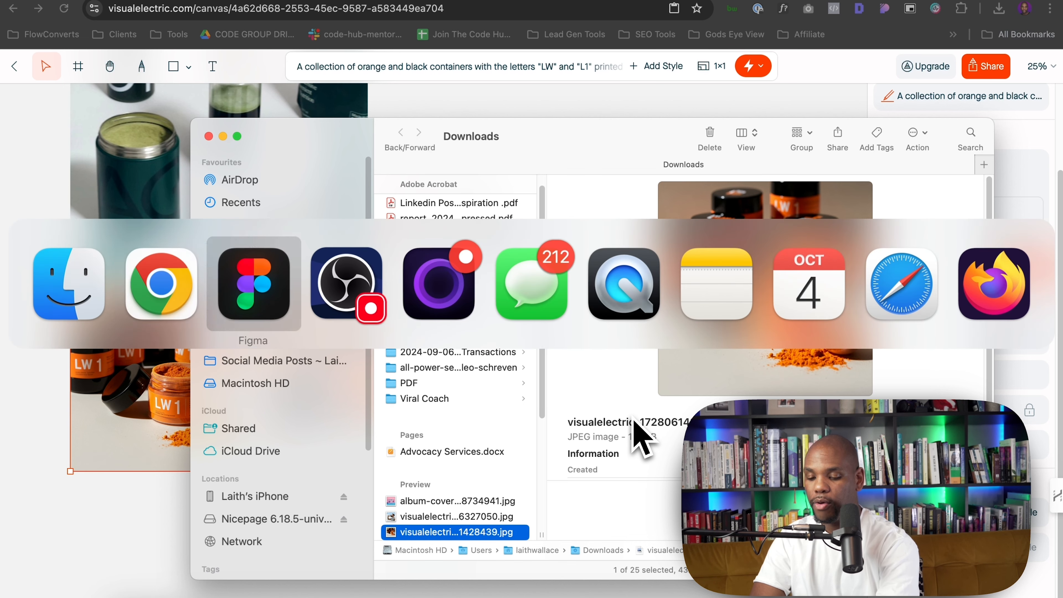
click(476, 218)
key(super+v)
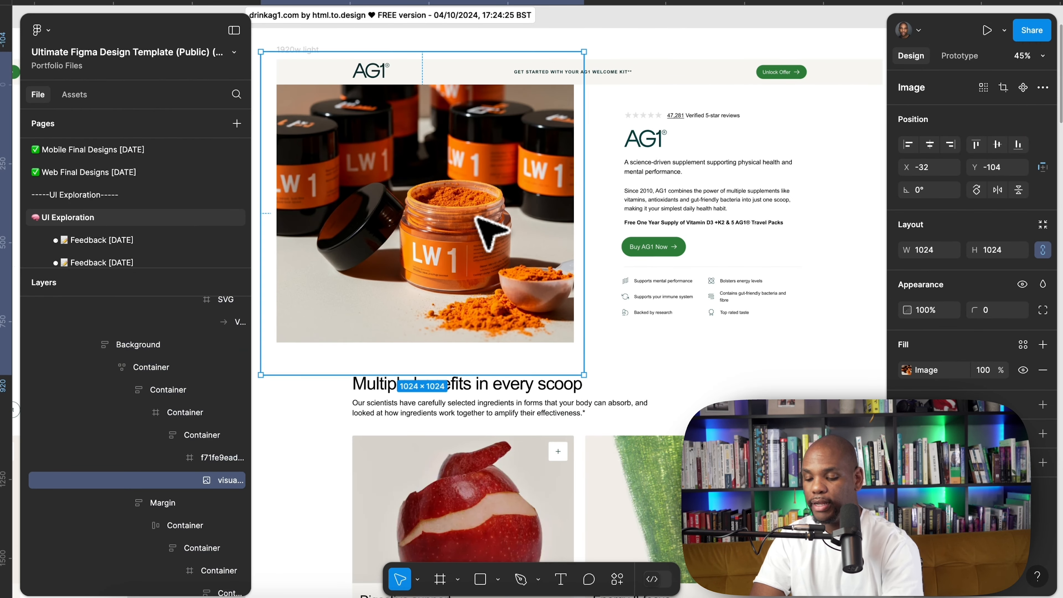
click(606, 208)
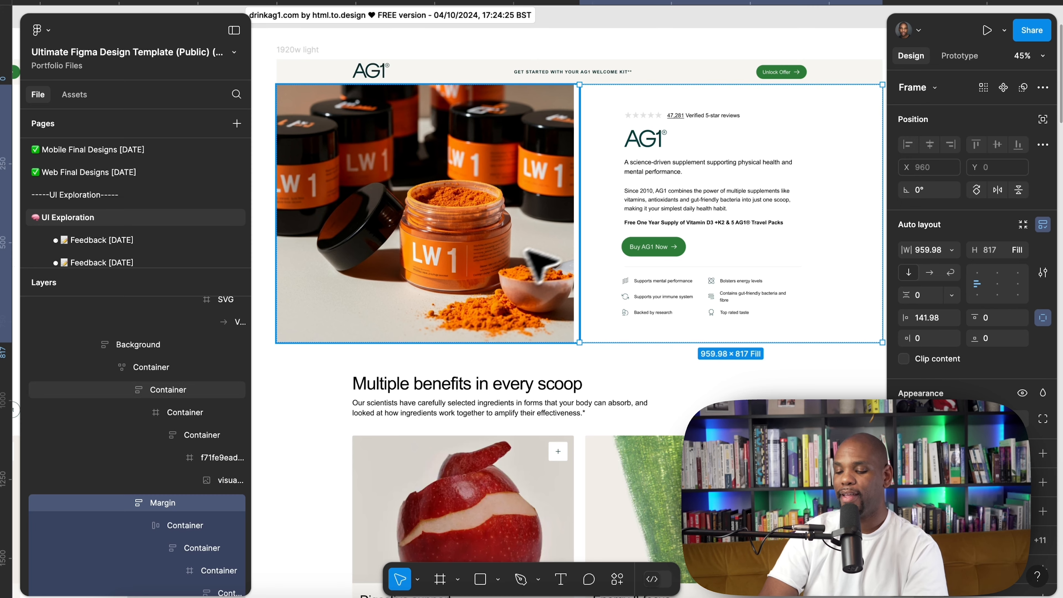
scroll(506, 309, down, 2)
scroll(506, 319, up, 2)
click(622, 87)
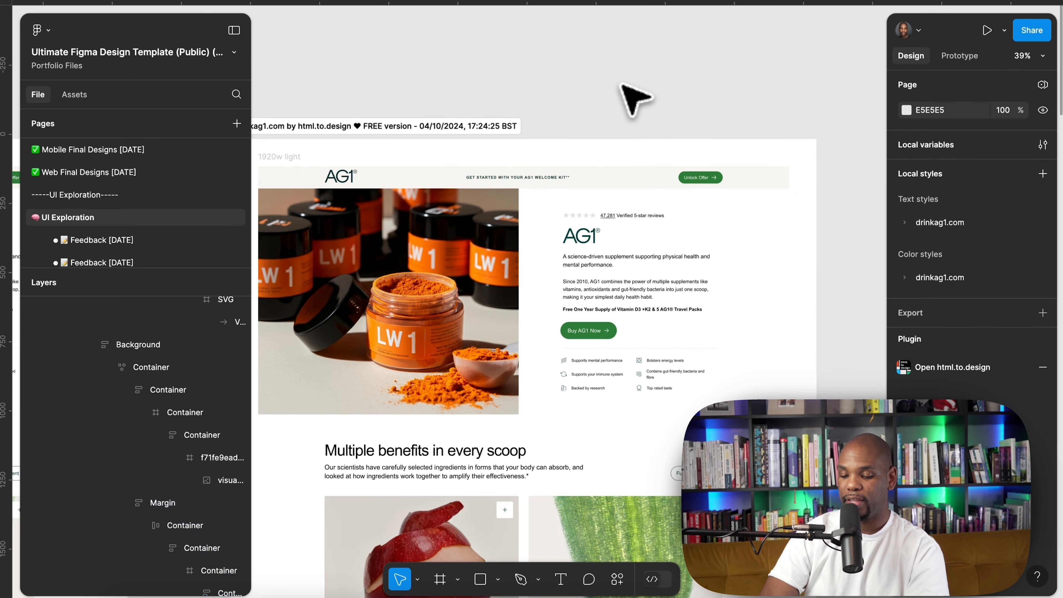
scroll(622, 84, left, 1)
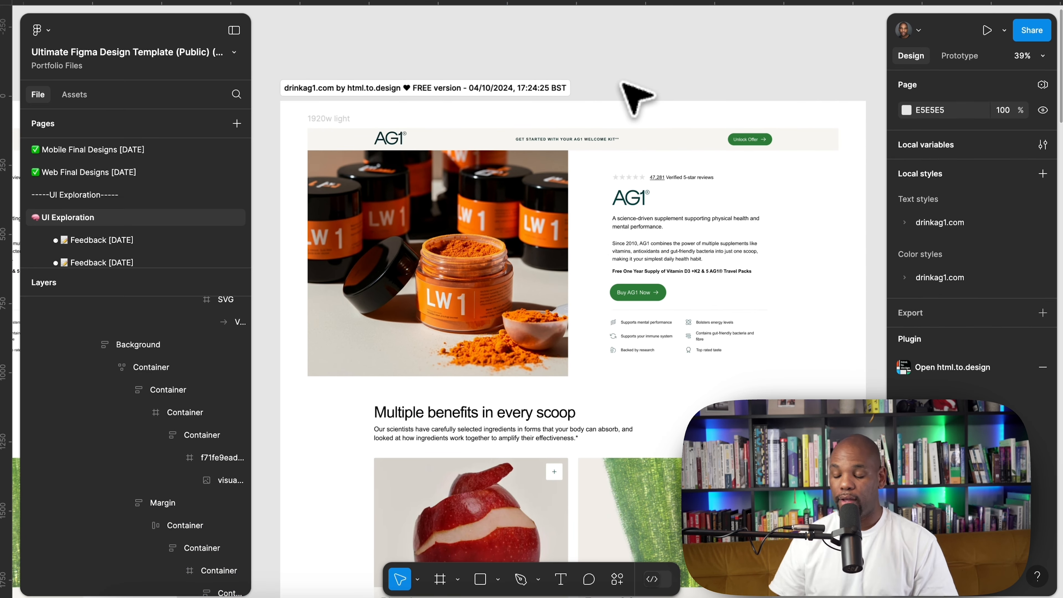
scroll(637, 98, down, 3)
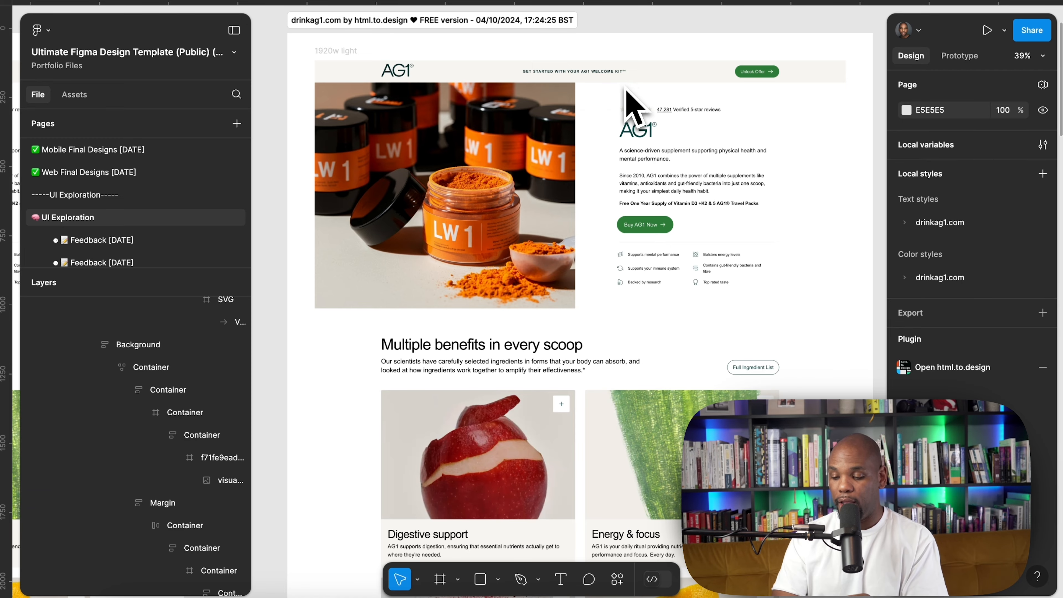
Return to Visual Electric and move the man-drinking image below the generated LW product images
key(ctrl+Up)
key(ctrl+Right)
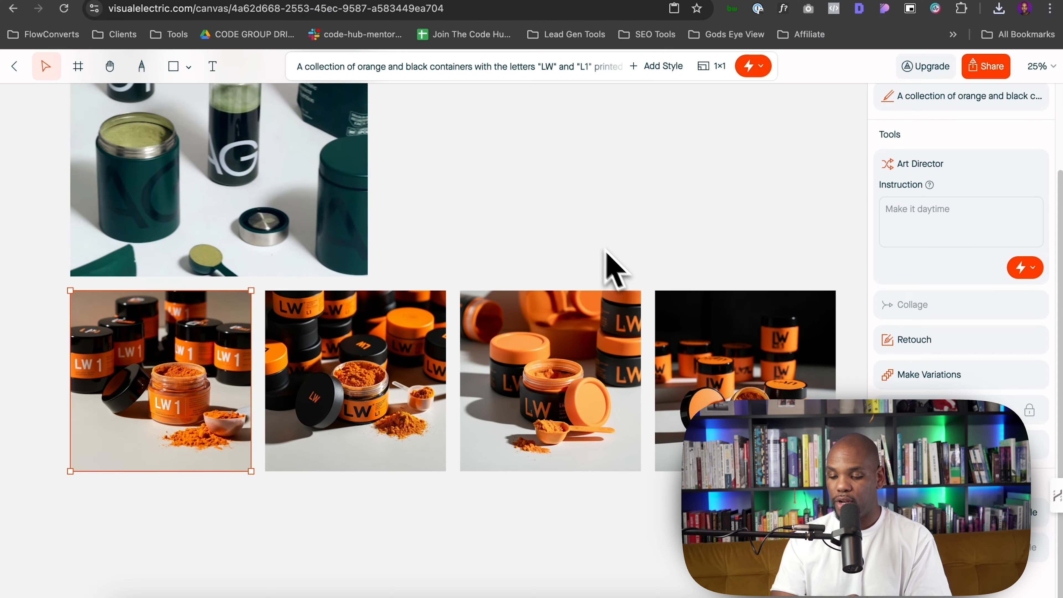
scroll(565, 286, down, 5)
scroll(570, 289, left, 3)
scroll(368, 269, down, 2)
drag(297, 200, 468, 480)
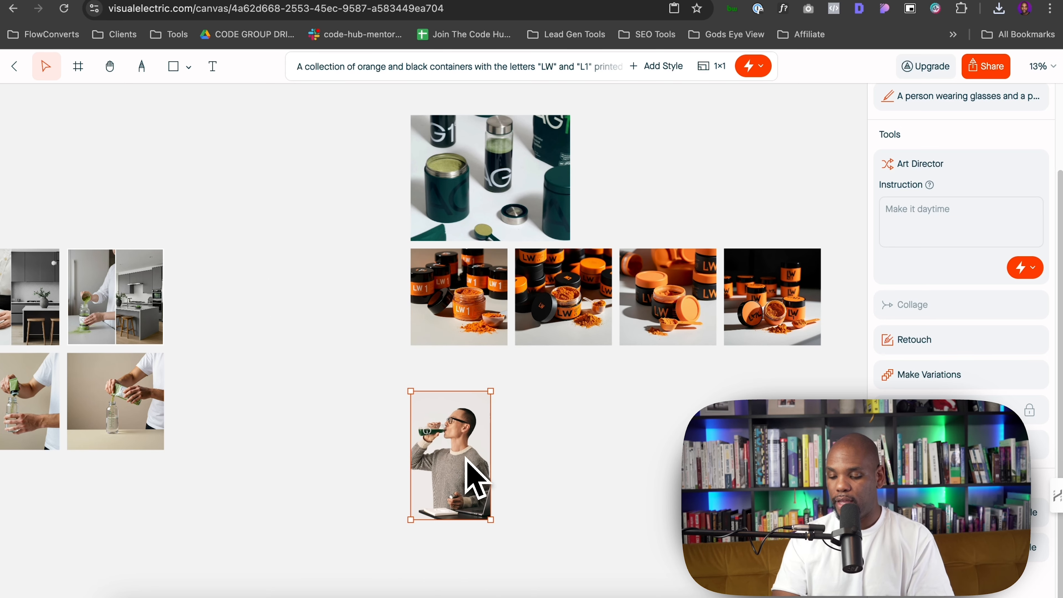
scroll(460, 457, up, 5)
scroll(465, 457, down, 1)
scroll(465, 458, right, 1)
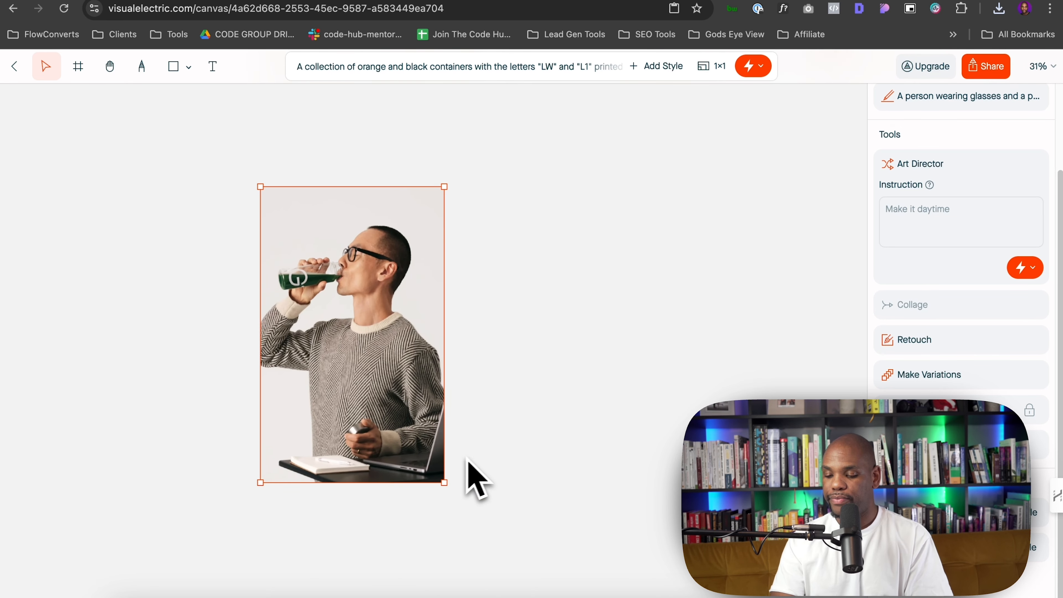
Run Art Director on the man-drinking image without an instruction
click(1021, 268)
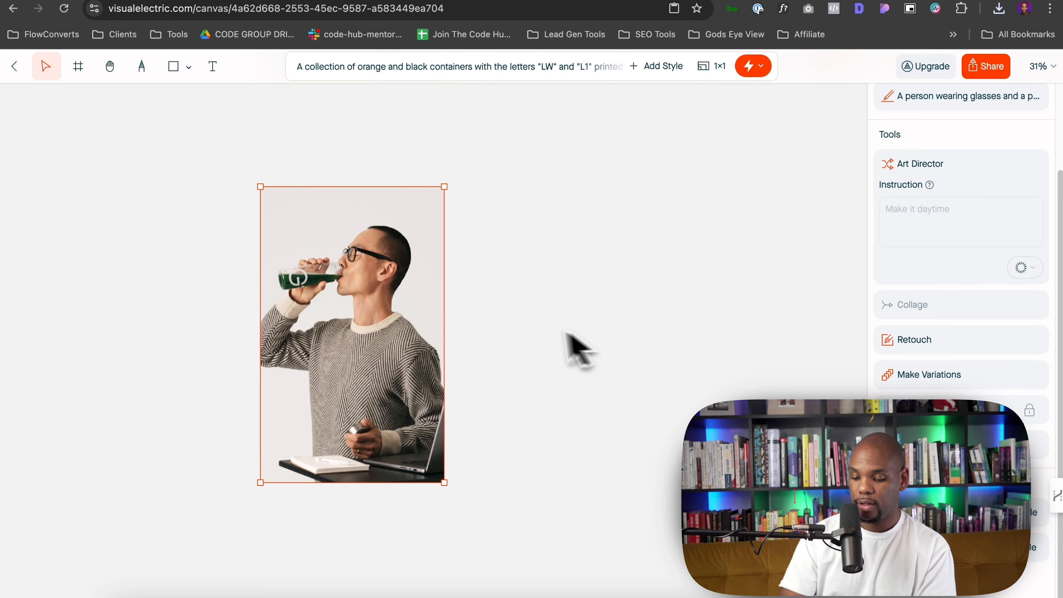
click(541, 337)
click(431, 330)
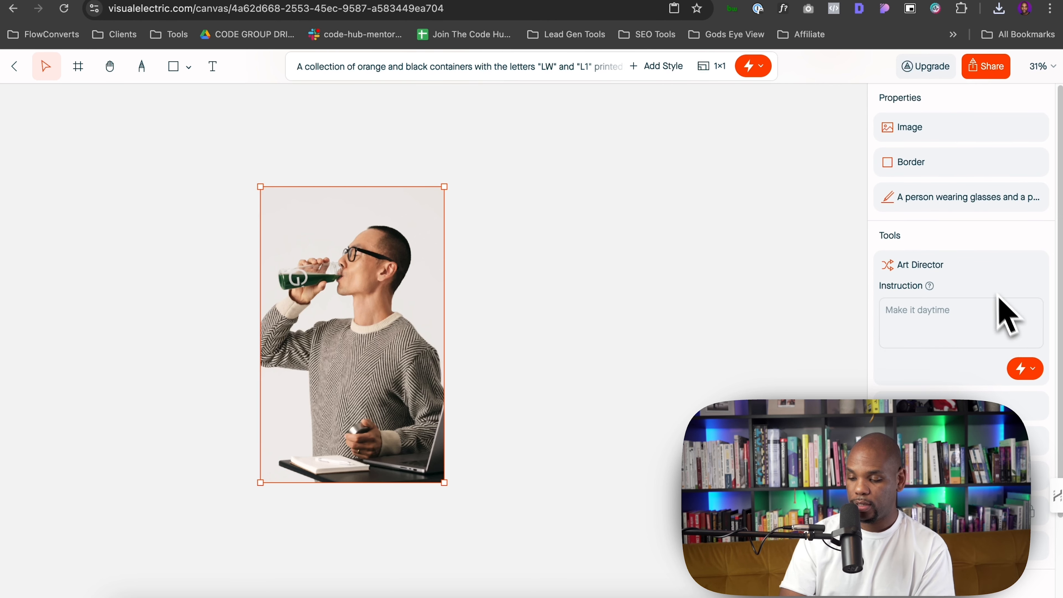
scroll(1002, 335, down, 1)
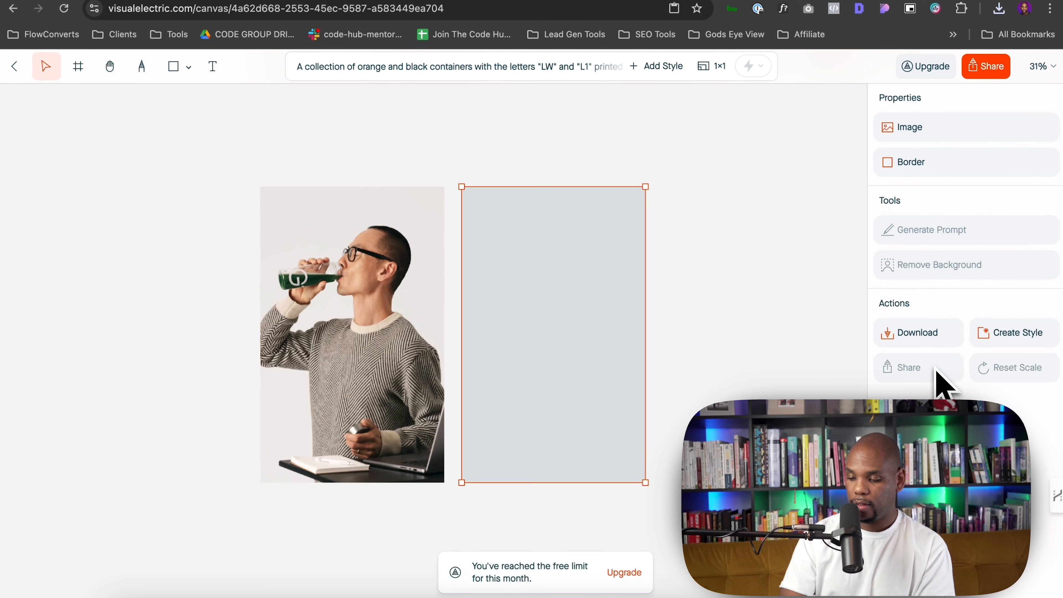
Open the upgrade plans and compare annual and monthly pricing before closing them
click(679, 270)
click(589, 332)
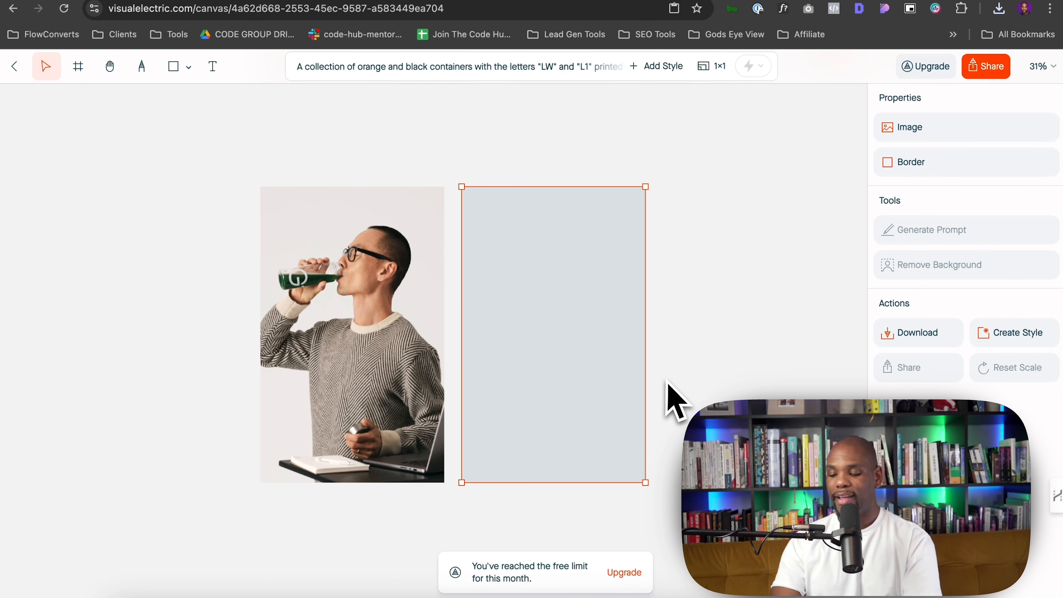
click(619, 571)
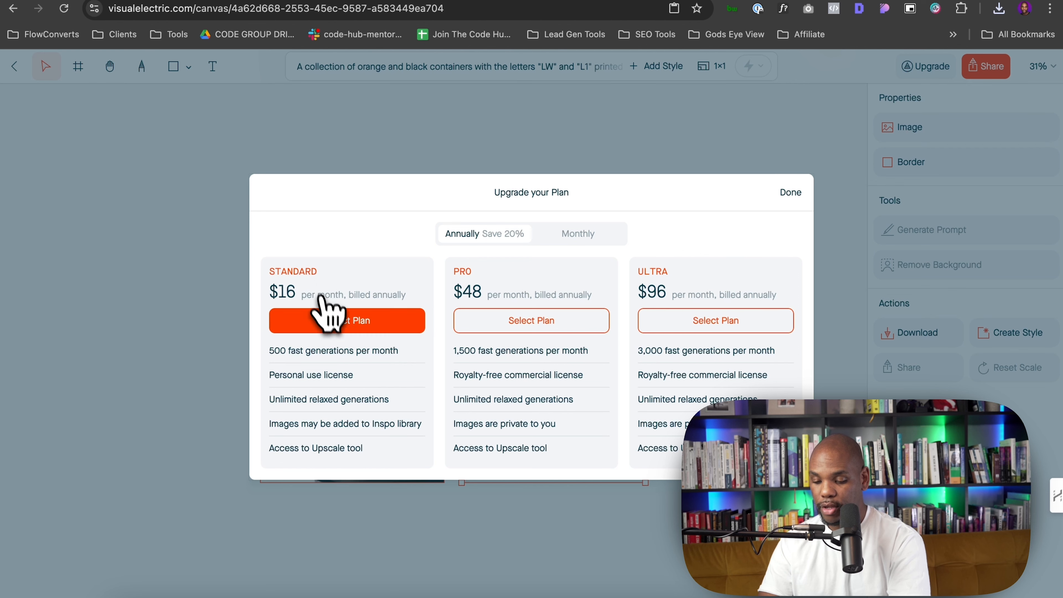
click(556, 234)
click(517, 234)
click(792, 193)
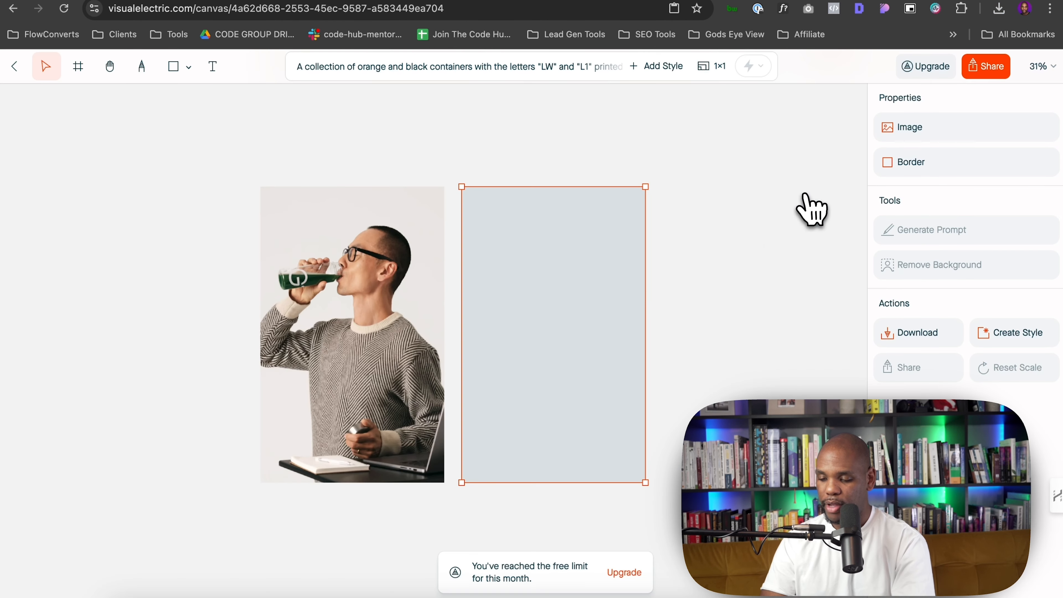
Browse the earlier generated AG1 lifestyle images across the canvas
click(718, 301)
scroll(719, 301, down, 5)
click(518, 356)
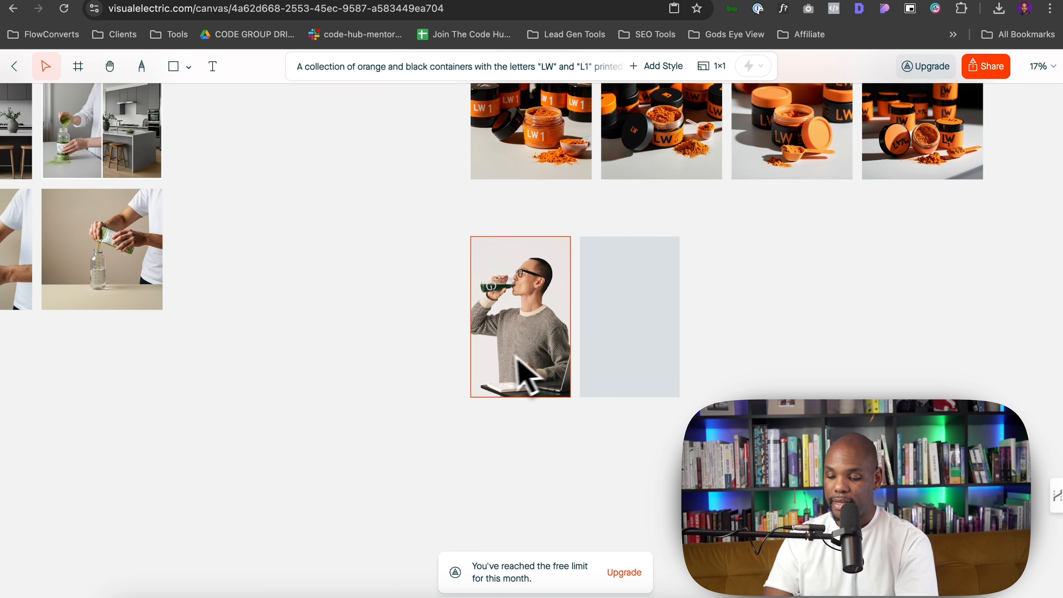
scroll(499, 358, left, 5)
scroll(499, 359, left, 5)
scroll(499, 358, up, 5)
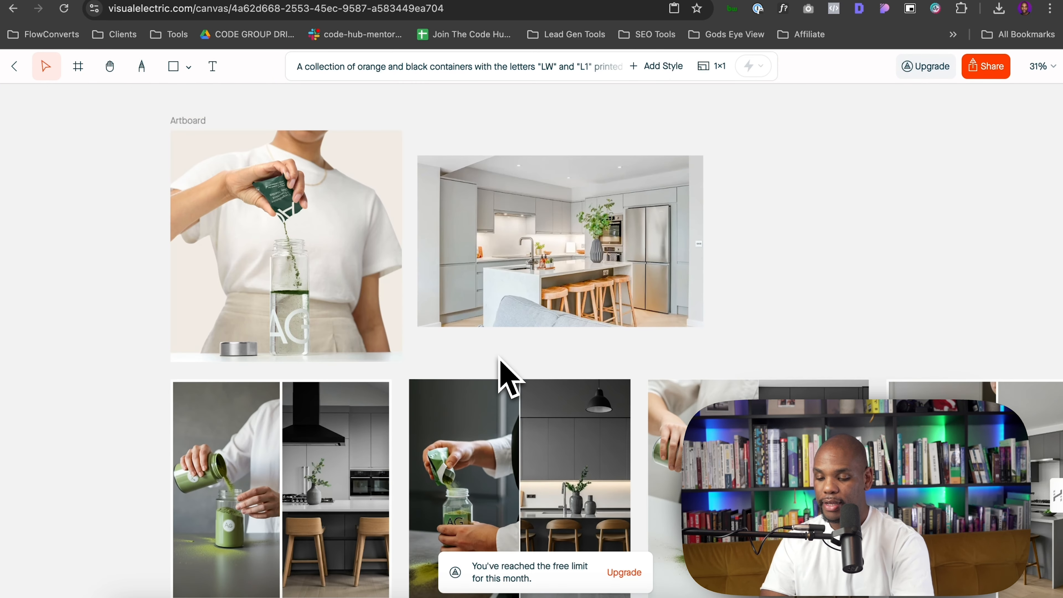
click(363, 245)
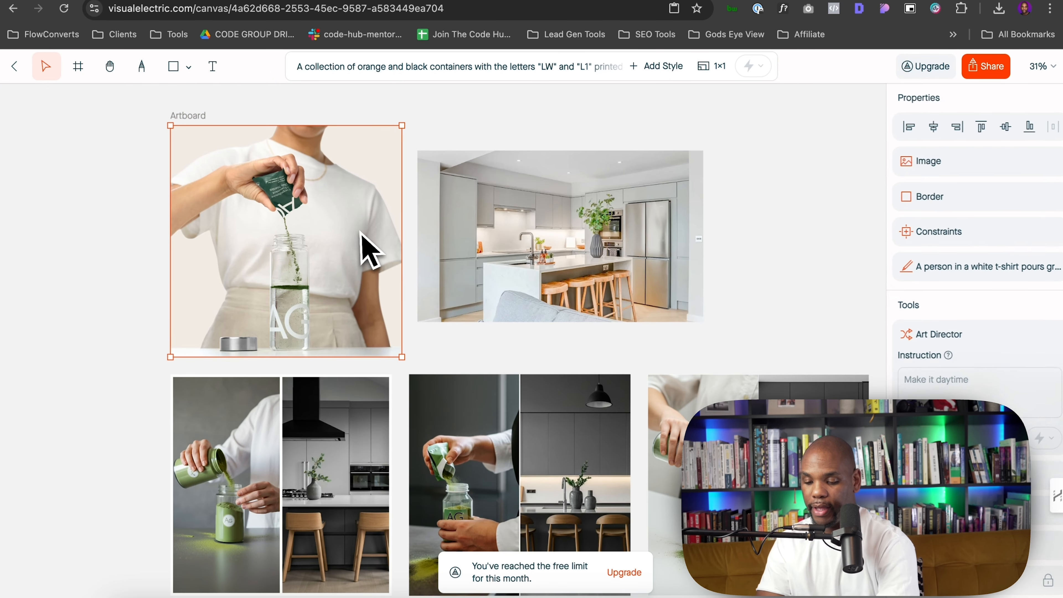
scroll(277, 205, up, 6)
scroll(265, 194, down, 6)
scroll(269, 209, right, 3)
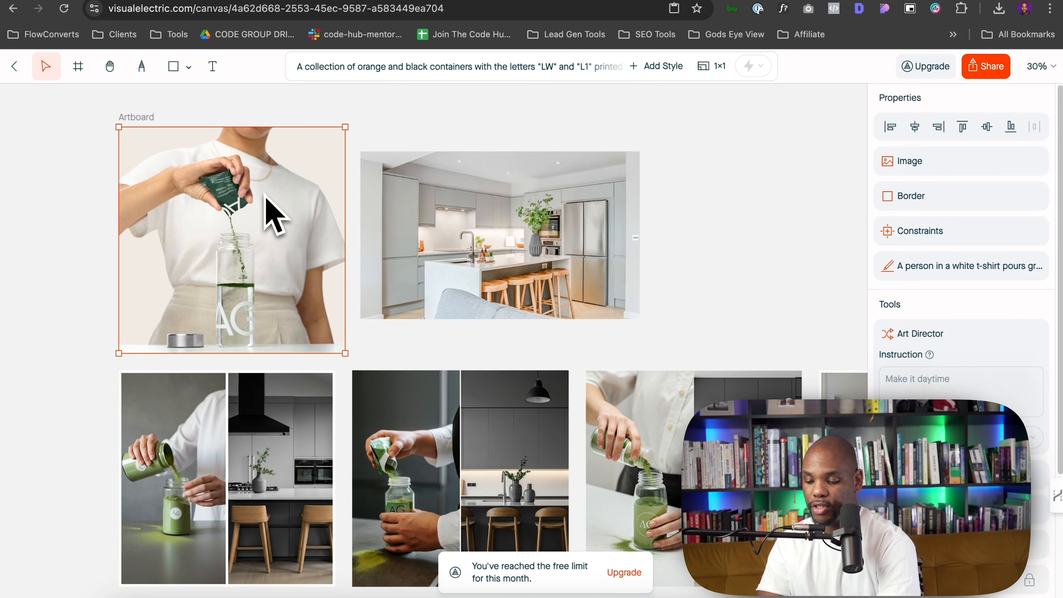
scroll(446, 228, up, 4)
scroll(446, 228, down, 4)
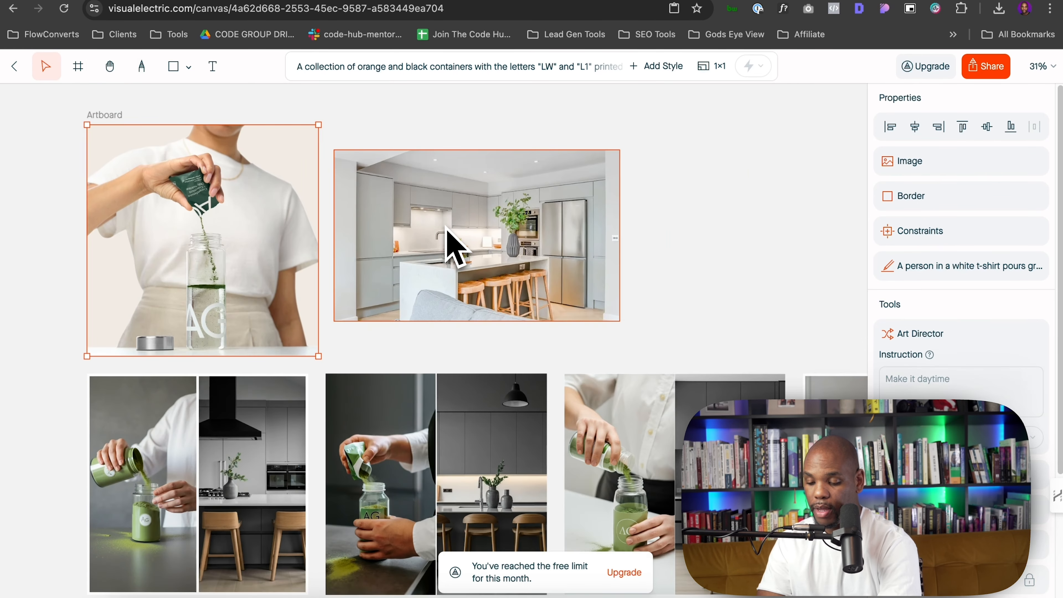
scroll(446, 228, down, 8)
scroll(444, 239, up, 5)
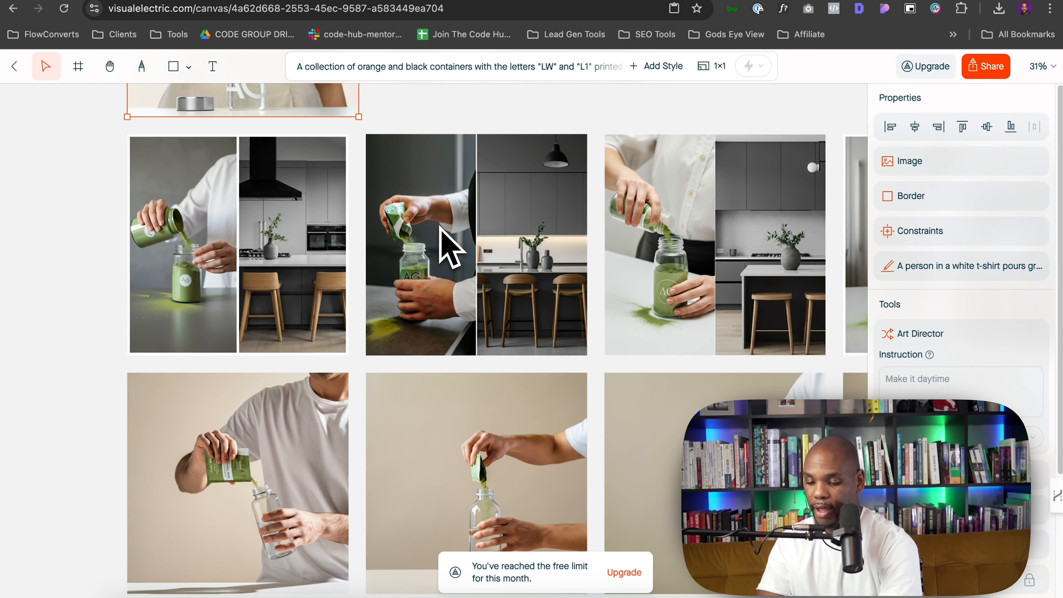
scroll(441, 236, right, 5)
scroll(441, 238, right, 4)
scroll(441, 238, down, 8)
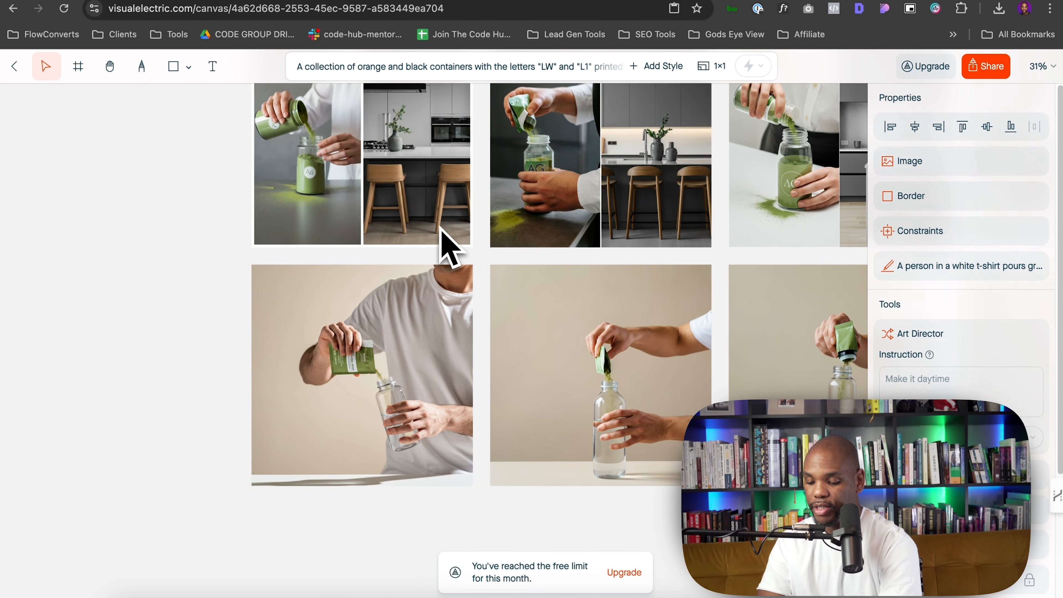
Select the man-pouring image on the canvas and download it
scroll(408, 285, up, 4)
scroll(379, 286, up, 2)
scroll(379, 286, right, 1)
click(379, 287)
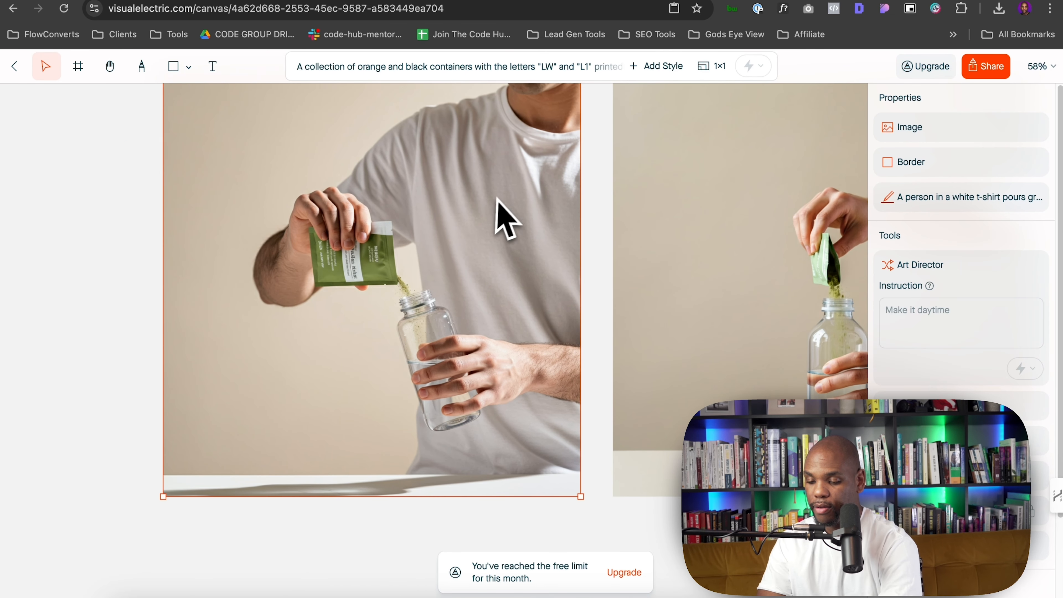
scroll(499, 196, up, 1)
scroll(500, 196, right, 1)
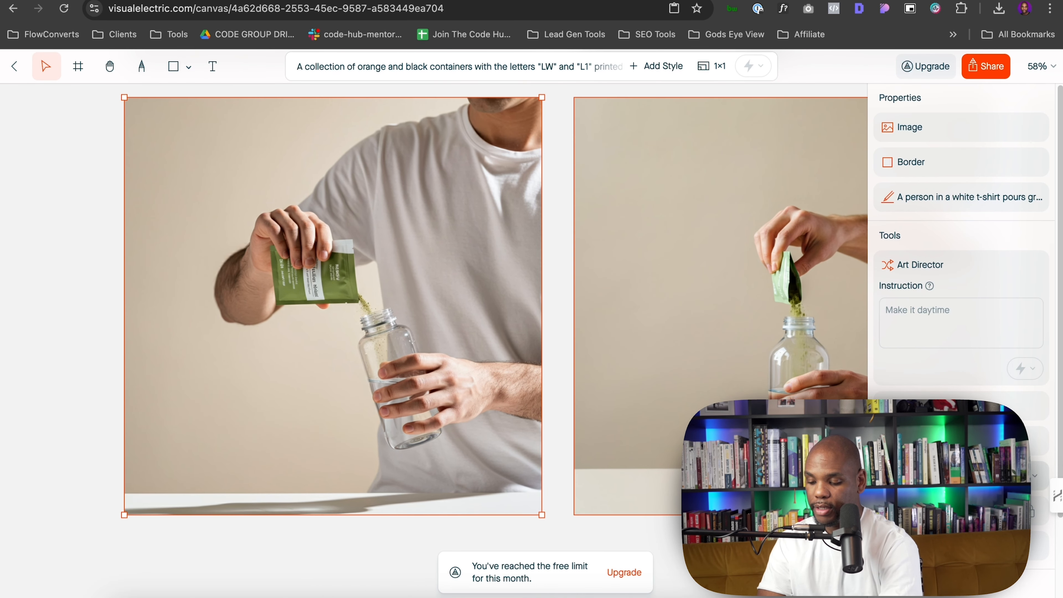
scroll(961, 251, down, 3)
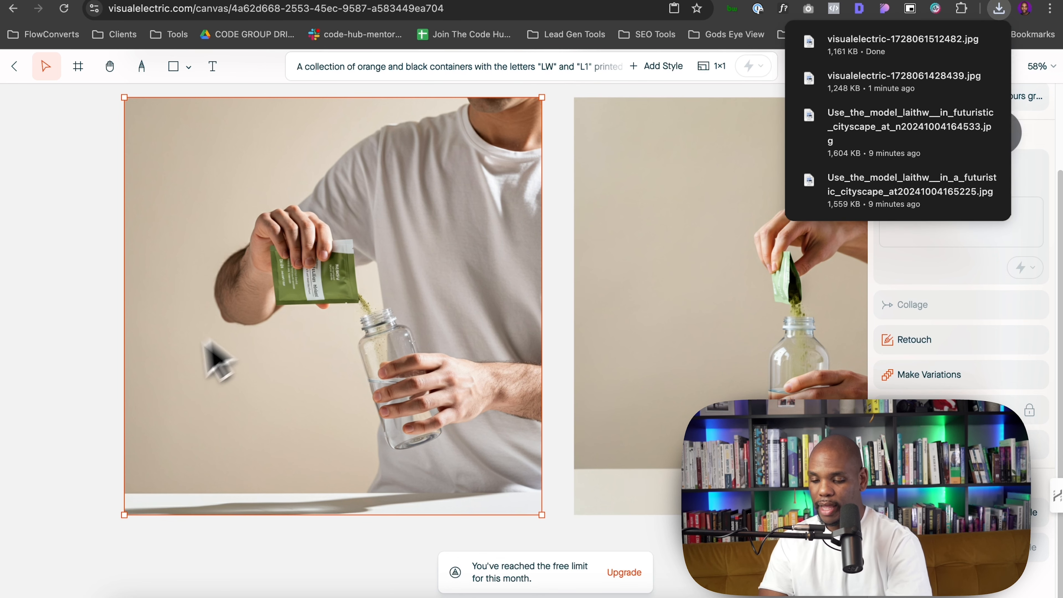
Open the downloaded image's location in the Downloads folder and select the new file
click(959, 42)
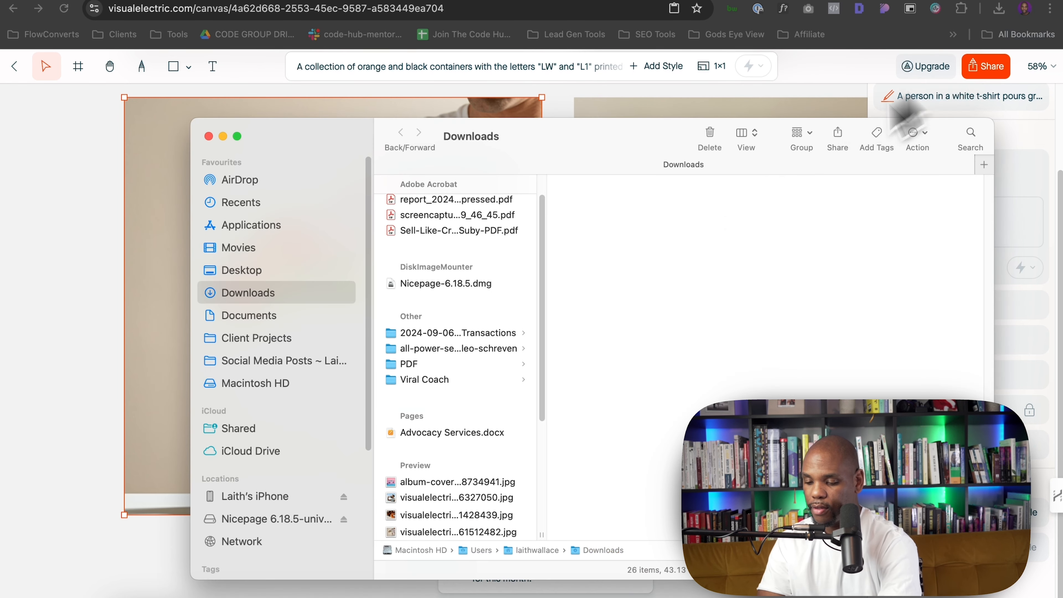
scroll(508, 392, down, 3)
scroll(475, 375, down, 4)
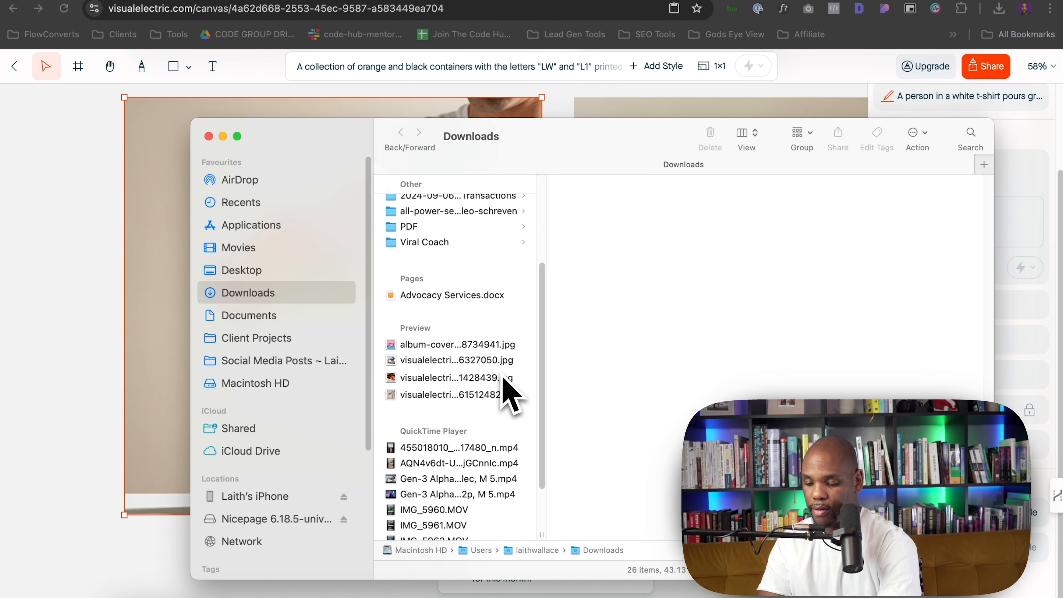
click(472, 349)
click(486, 367)
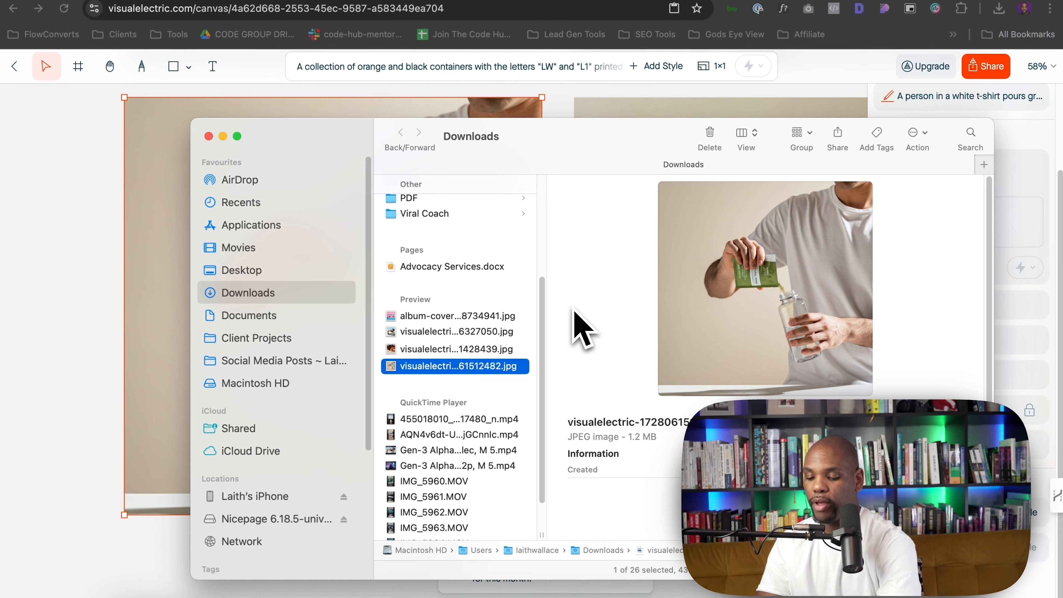
Switch to Figma and place the pouring image into the second picture of the 'Support your body with one scoop' section
key(super+Tab)
key(super+Tab)
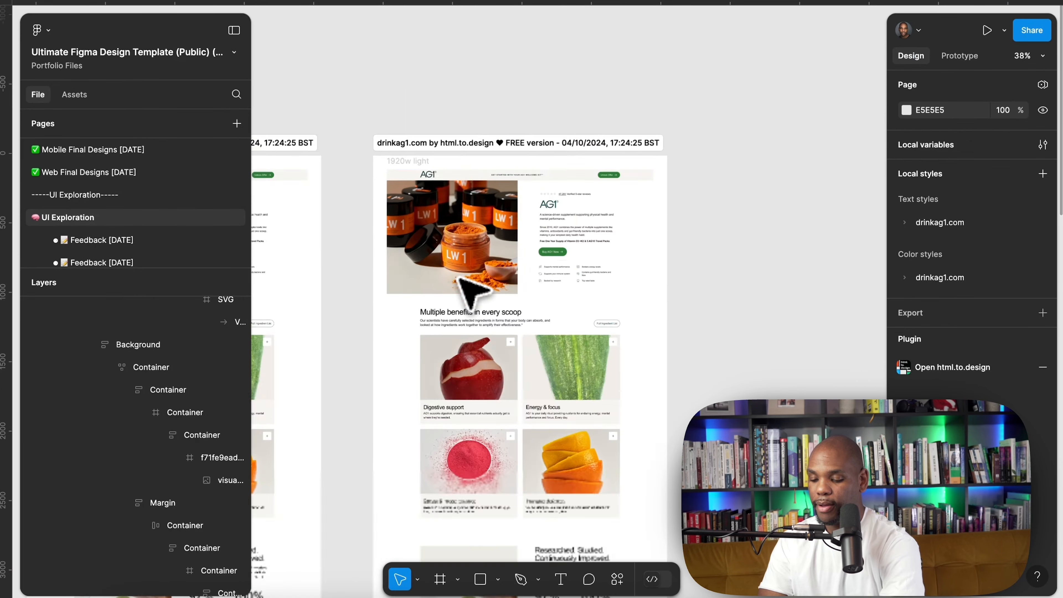
scroll(473, 285, down, 10)
scroll(575, 267, up, 3)
scroll(576, 266, down, 3)
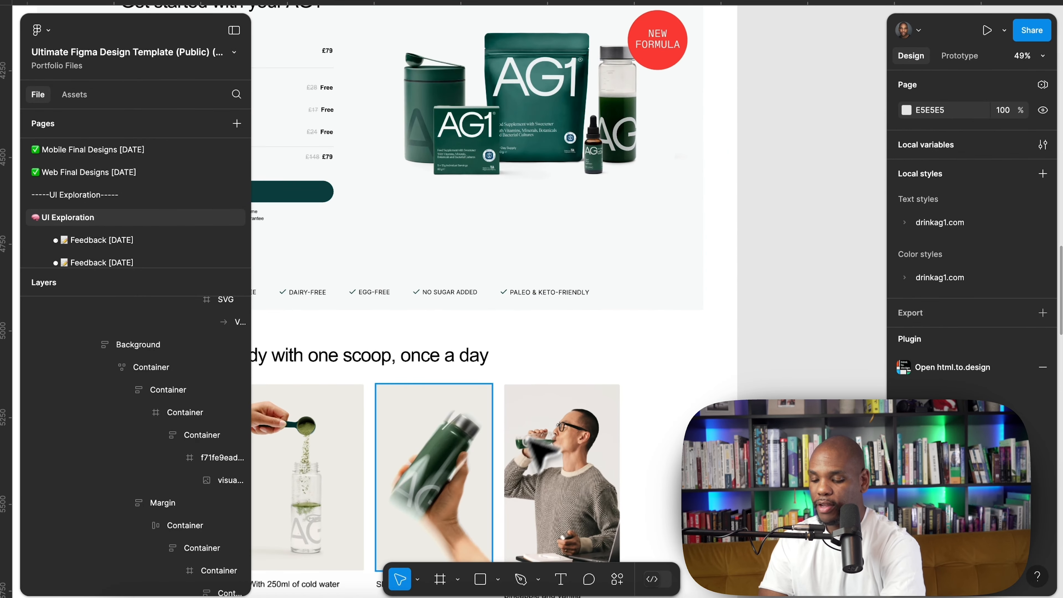
scroll(530, 439, down, 6)
scroll(505, 468, up, 1)
click(420, 223)
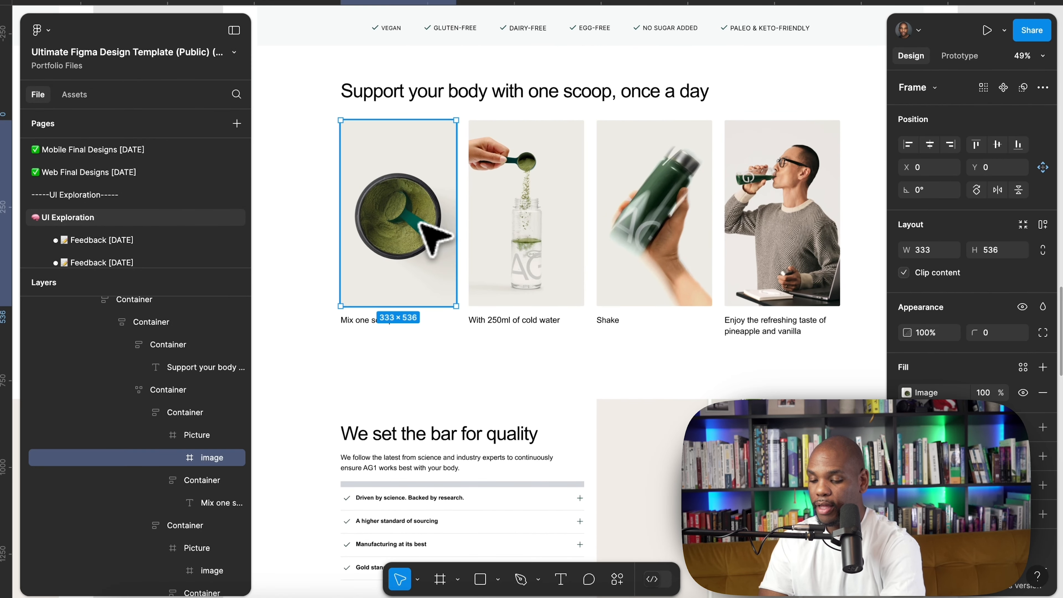
click(538, 222)
double_click(532, 204)
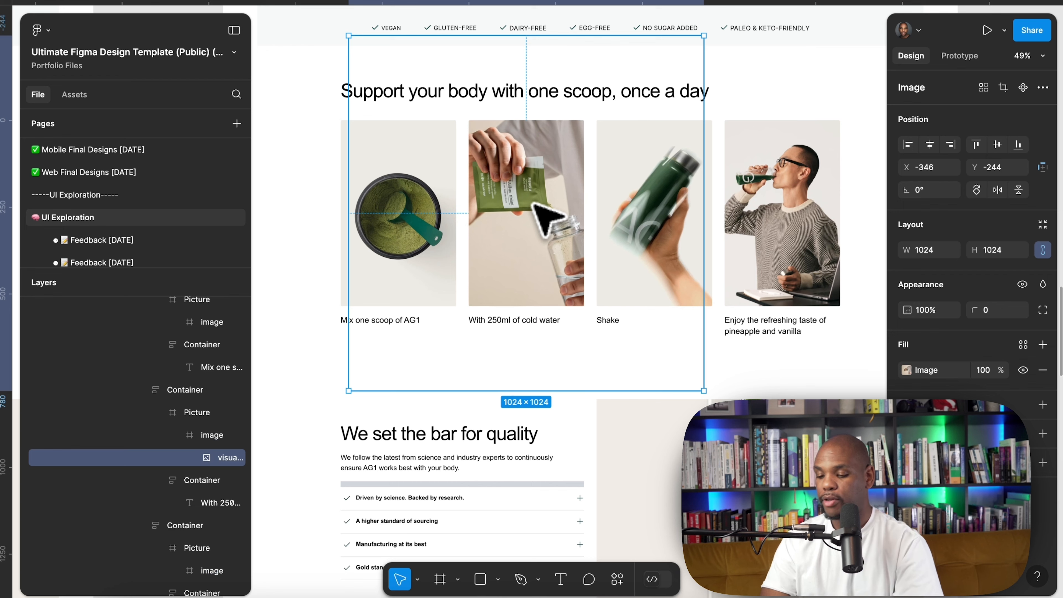
click(866, 160)
scroll(865, 161, right, 4)
scroll(864, 162, up, 3)
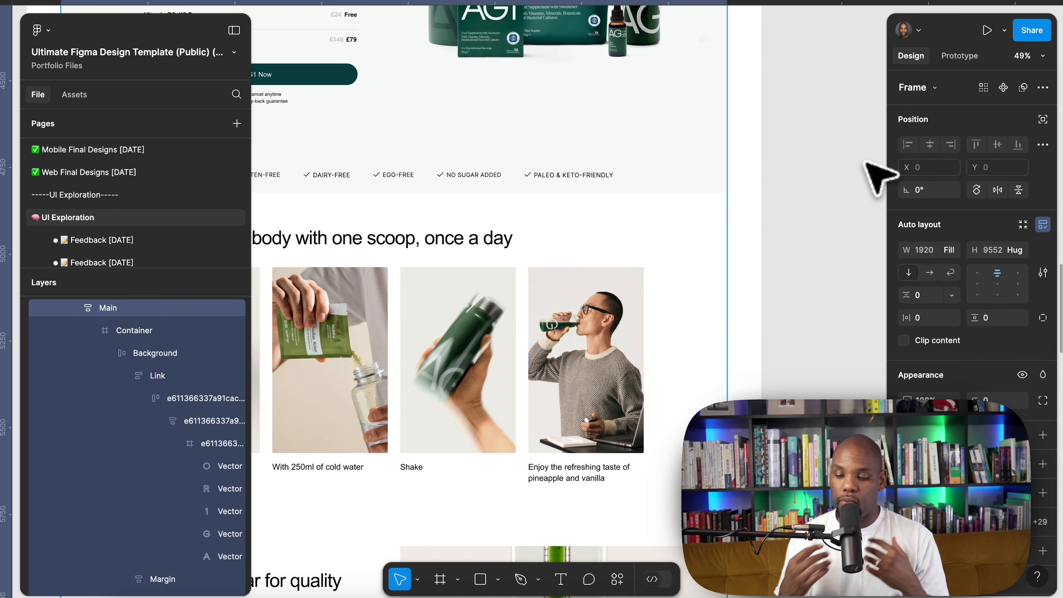
scroll(864, 161, down, 3)
scroll(864, 162, up, 8)
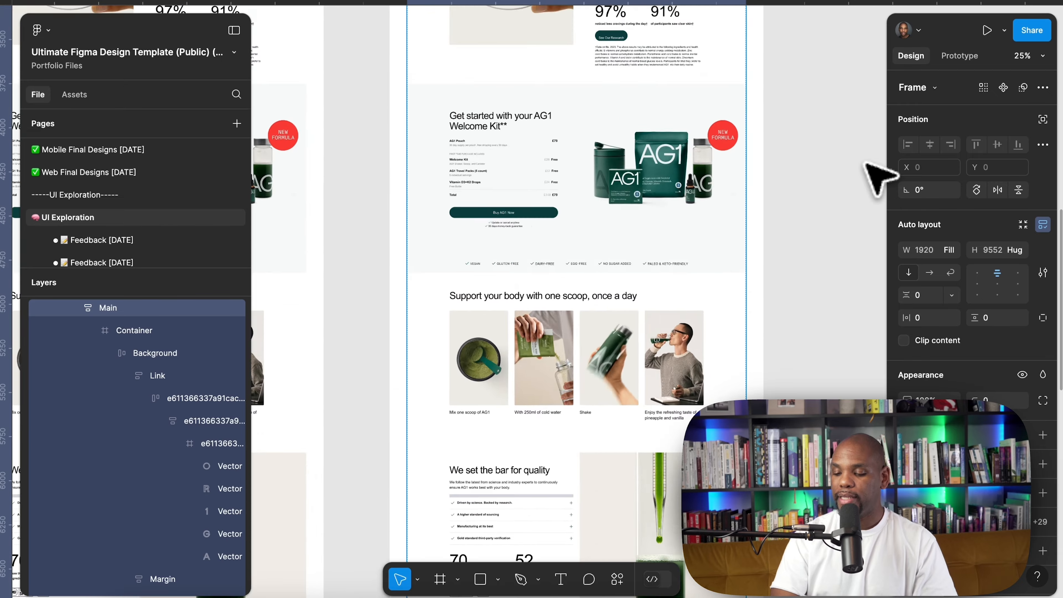
scroll(864, 162, up, 6)
scroll(864, 163, left, 1)
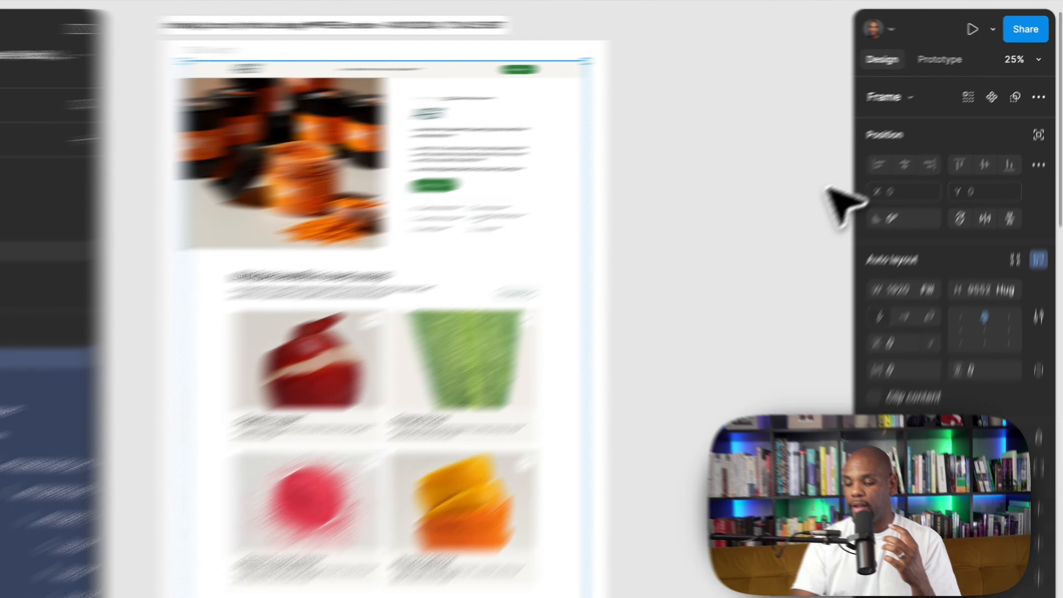
click(806, 151)
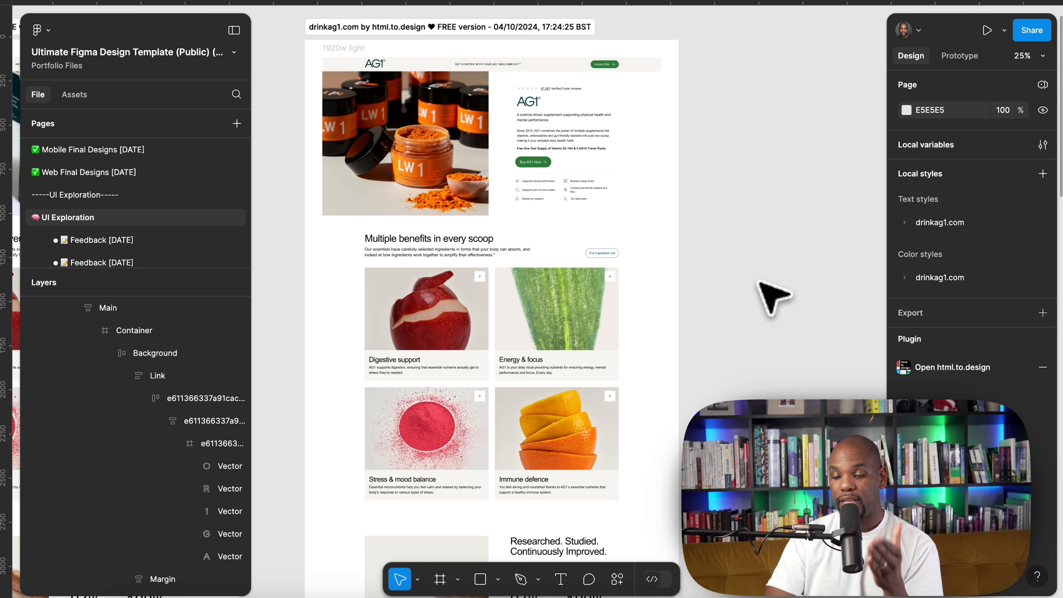
scroll(772, 295, right, 2)
scroll(772, 295, left, 5)
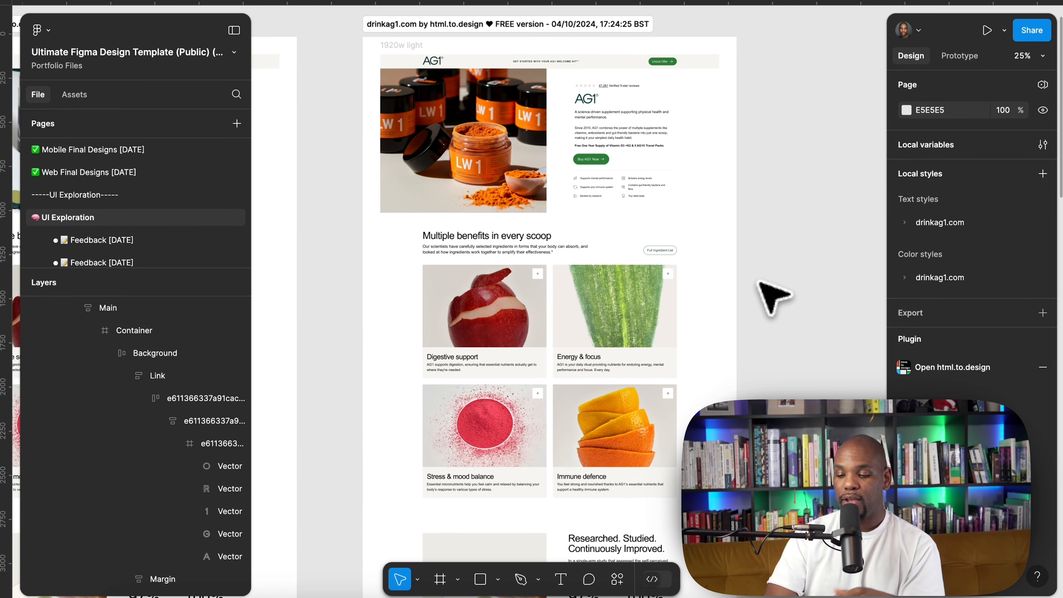